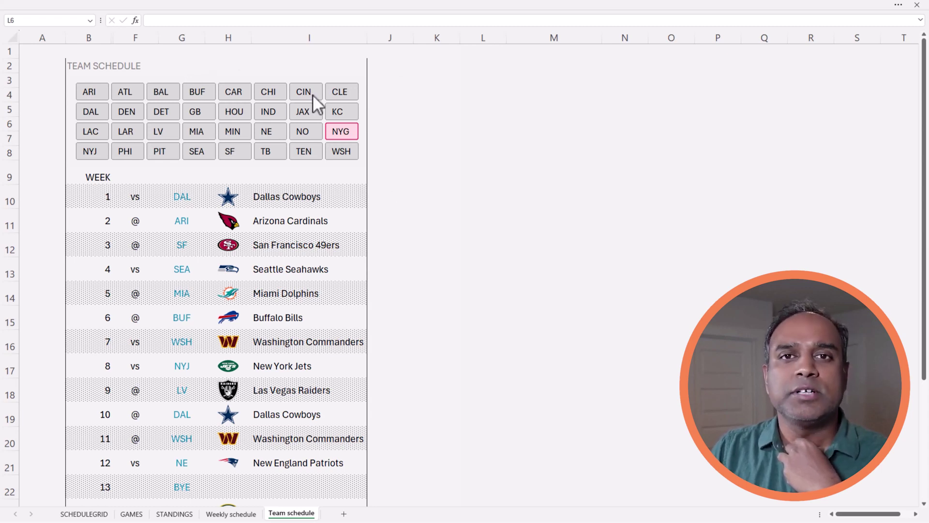
Preview the finished schedule for BAL, DET, BAL again, BUF and HOU using the team slicer.
{"action": "left_click", "coordinate": [166, 94]}
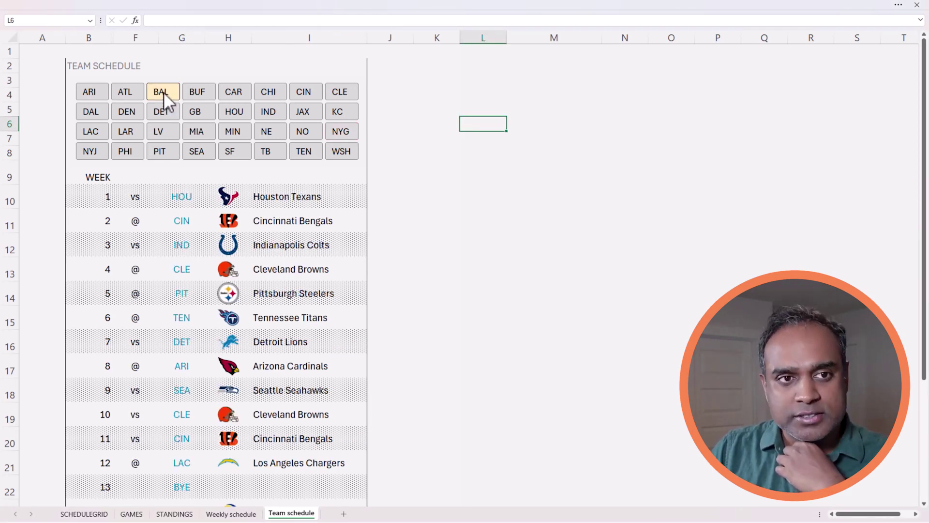
{"action": "left_click", "coordinate": [165, 116]}
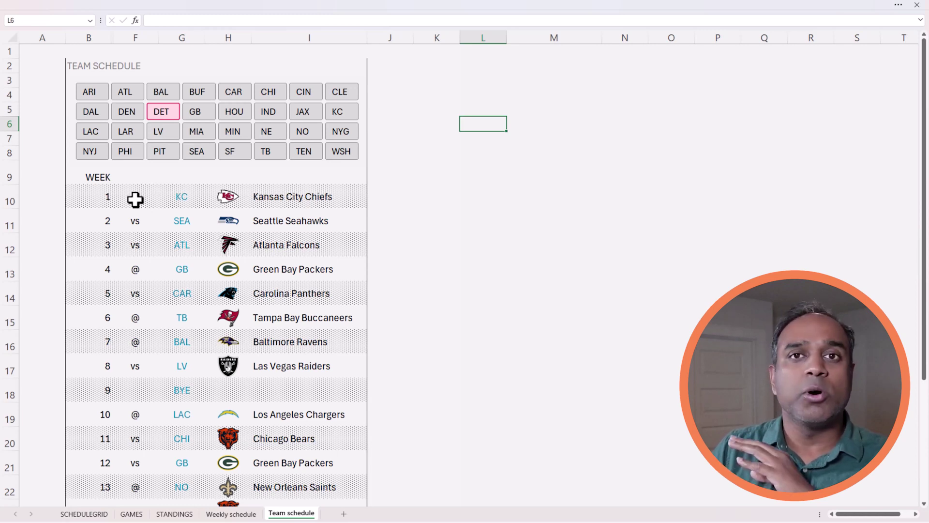
{"action": "left_click", "coordinate": [160, 97]}
{"action": "left_click", "coordinate": [193, 93]}
{"action": "left_click", "coordinate": [246, 111]}
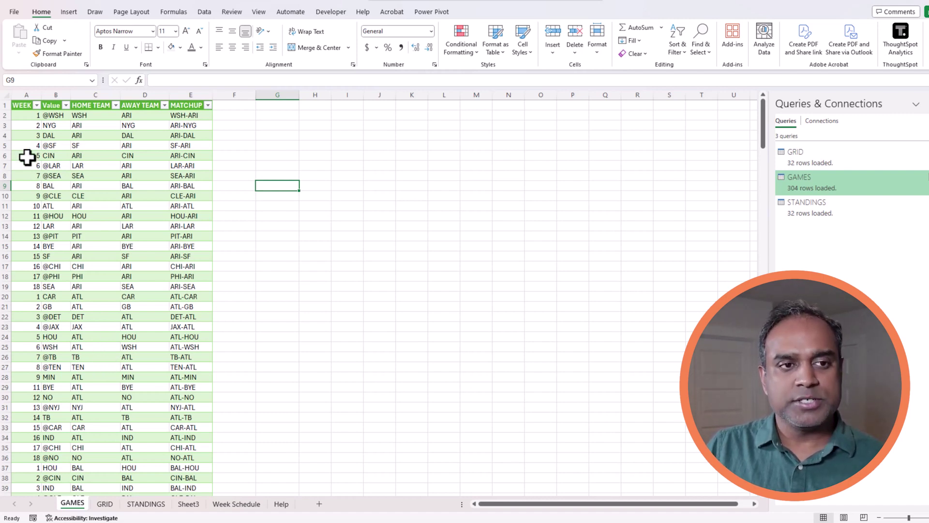
Inspect the GAMES table's HOME TEAM, AWAY TEAM and MATCHUP columns, then the GRID and STANDINGS sheets.
{"action": "left_click", "coordinate": [28, 126]}
{"action": "left_click", "coordinate": [91, 96]}
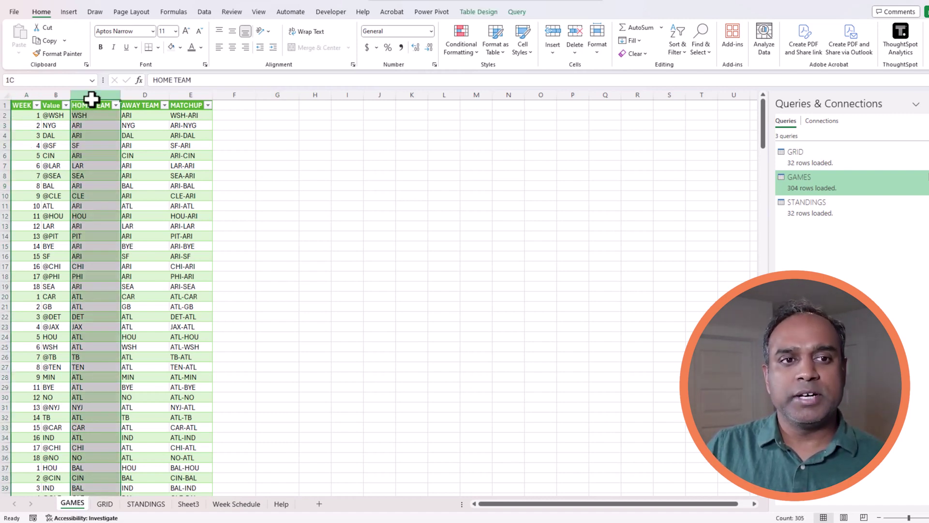
{"action": "left_click", "coordinate": [147, 93]}
{"action": "left_click", "coordinate": [185, 93]}
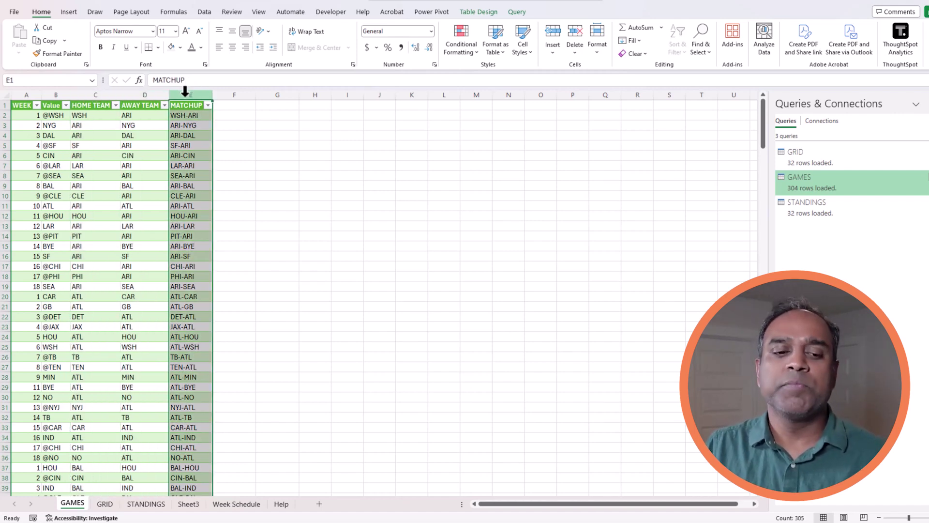
{"action": "left_click", "coordinate": [107, 505]}
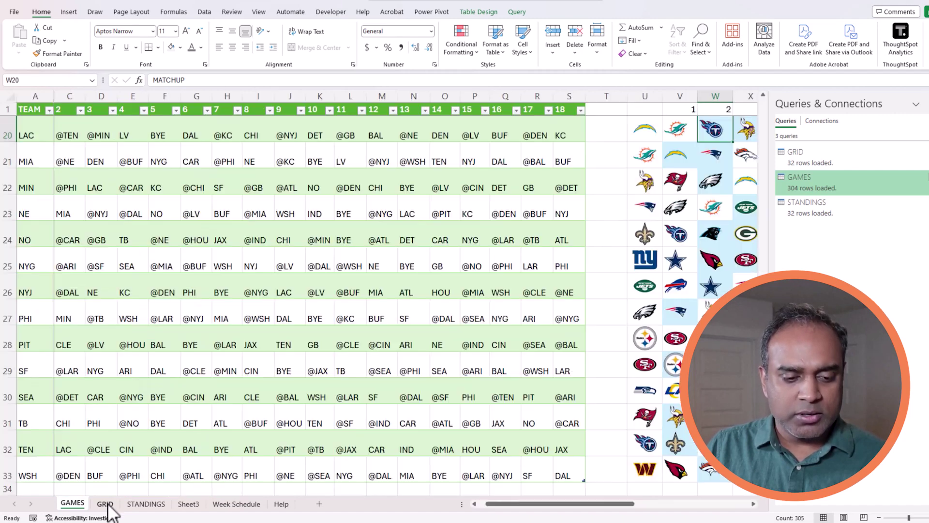
{"action": "left_click", "coordinate": [140, 505]}
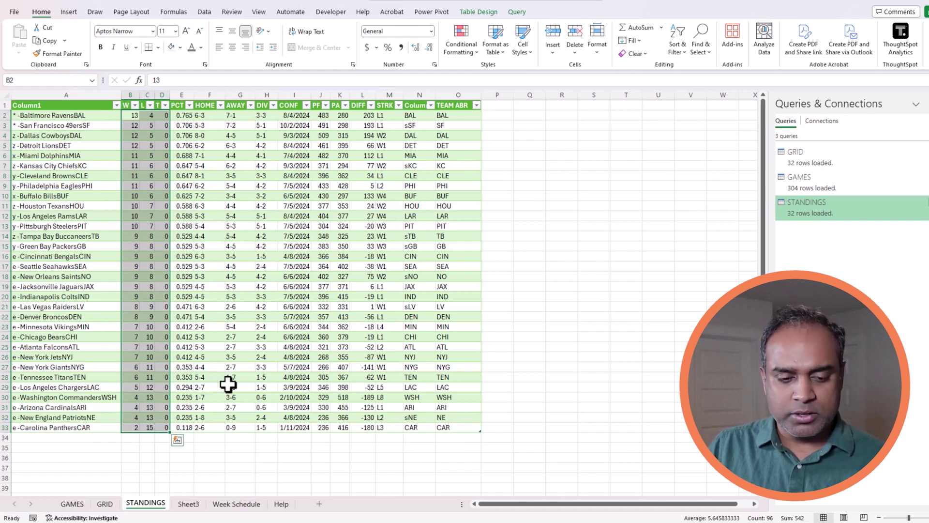
Show the week 5 matchups on the Week Schedule sheet via the WEEK slicer.
{"action": "left_click", "coordinate": [222, 504]}
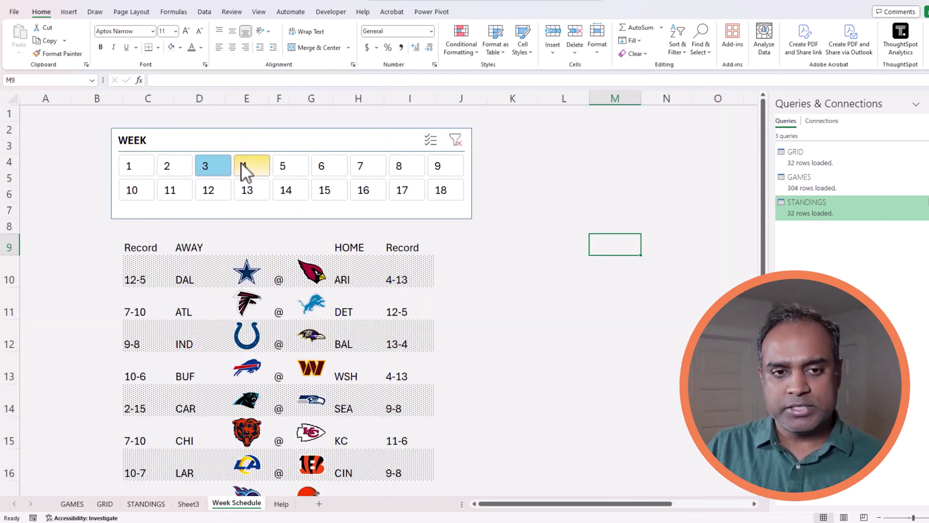
{"action": "left_click", "coordinate": [247, 166]}
{"action": "left_click", "coordinate": [297, 167]}
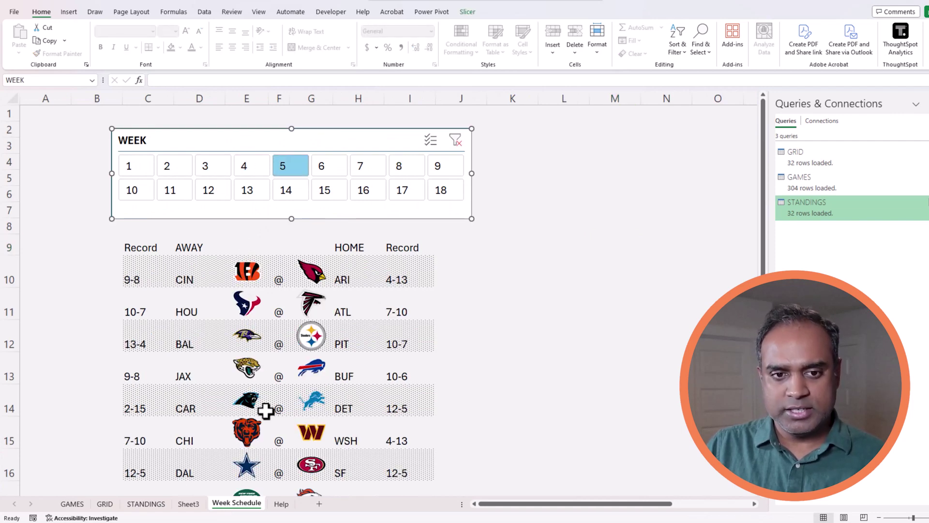
{"action": "left_click", "coordinate": [500, 366]}
{"action": "scroll", "coordinate": [501, 363], "scroll_direction": "down", "scroll_amount": 3}
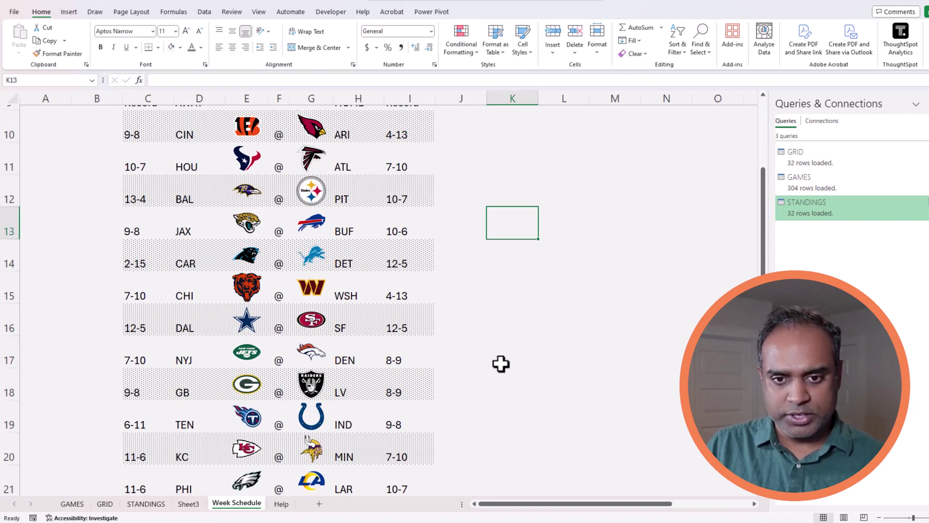
{"action": "scroll", "coordinate": [500, 363], "scroll_direction": "down", "scroll_amount": 1}
{"action": "scroll", "coordinate": [500, 364], "scroll_direction": "up", "scroll_amount": 4}
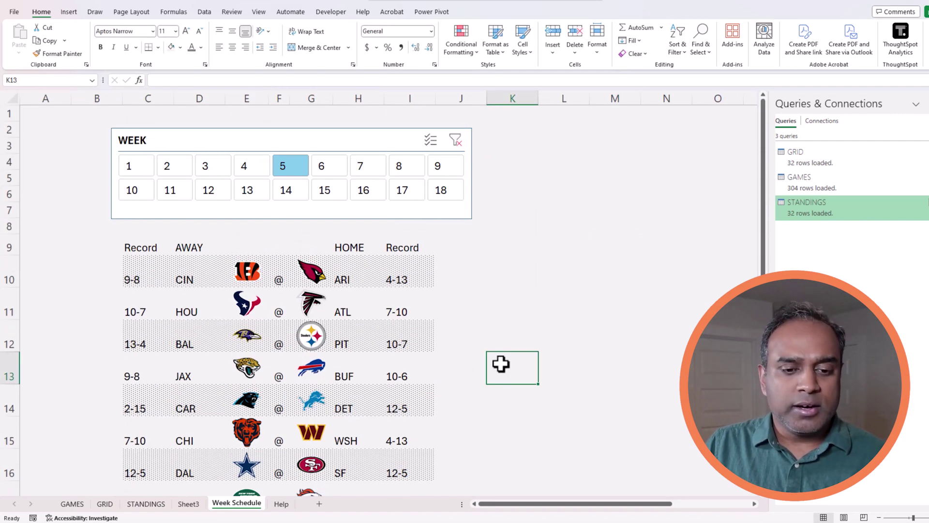
Widen column F on Sheet3 to fit full team names and review the conference, division and abbreviation columns.
{"action": "left_click", "coordinate": [192, 505]}
{"action": "left_click", "coordinate": [246, 156]}
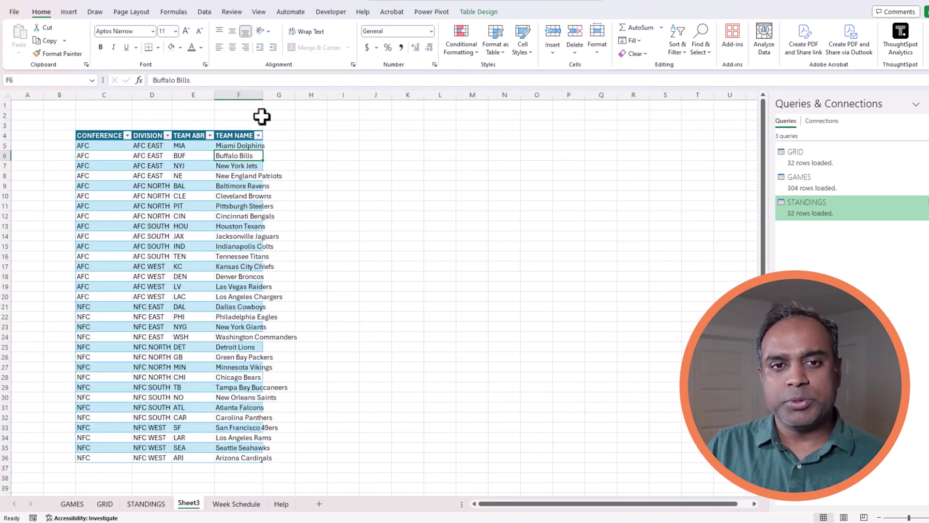
{"action": "left_click_drag", "start_coordinate": [263, 95], "coordinate": [302, 95]}
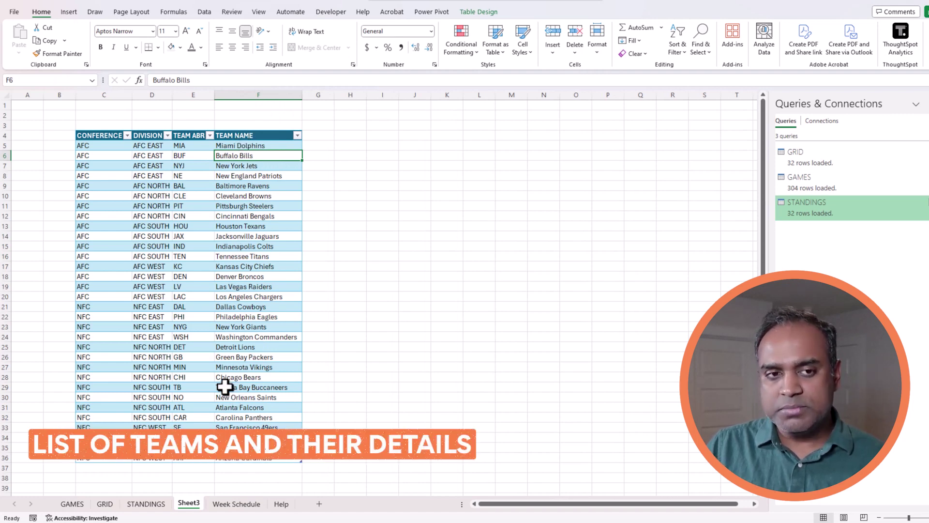
{"action": "left_click_drag", "start_coordinate": [106, 146], "coordinate": [121, 398]}
{"action": "left_click_drag", "start_coordinate": [152, 146], "coordinate": [152, 253]}
{"action": "left_click_drag", "start_coordinate": [194, 145], "coordinate": [209, 454]}
Rename Sheet3 to TEAM DIVISION and add a new sheet named TEAM SCHEDULE.
{"action": "double_click", "coordinate": [190, 503]}
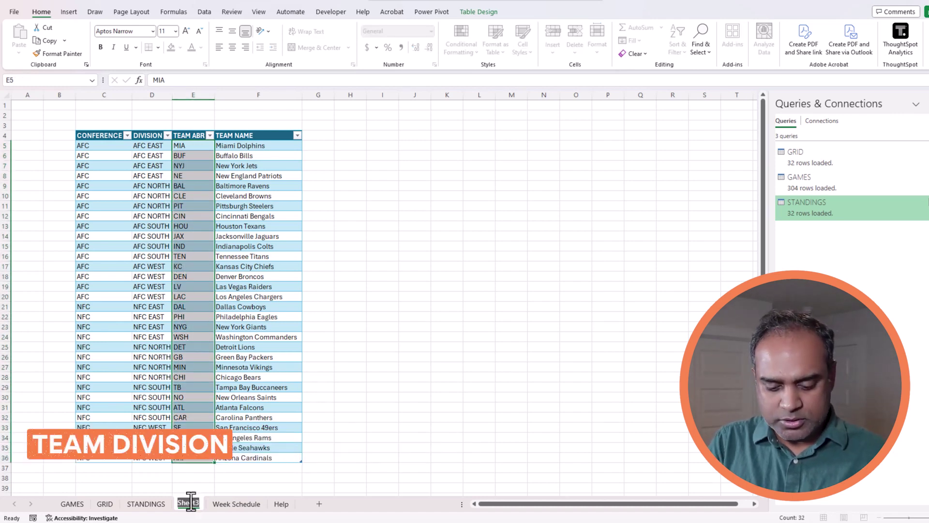
{"action": "type", "text": "TEAM DIVISION"}
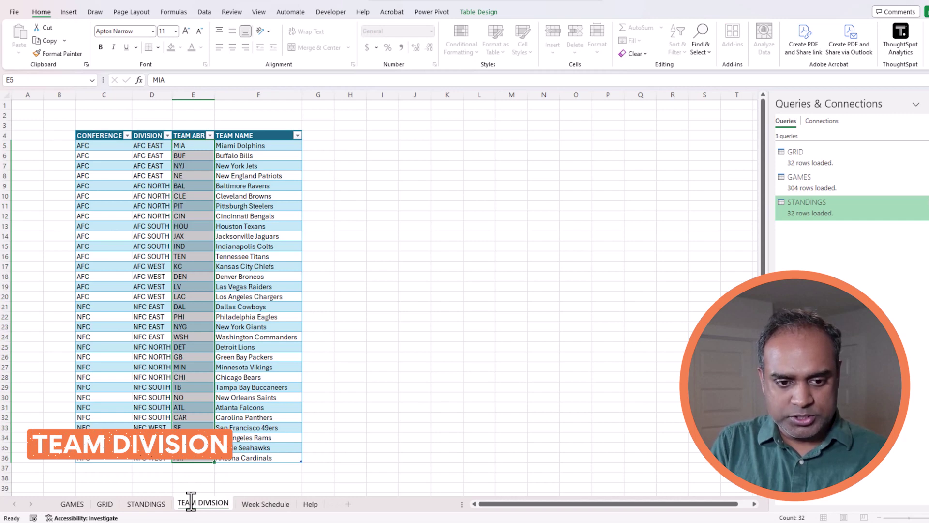
{"action": "key", "text": "Return"}
{"action": "left_click", "coordinate": [348, 503]}
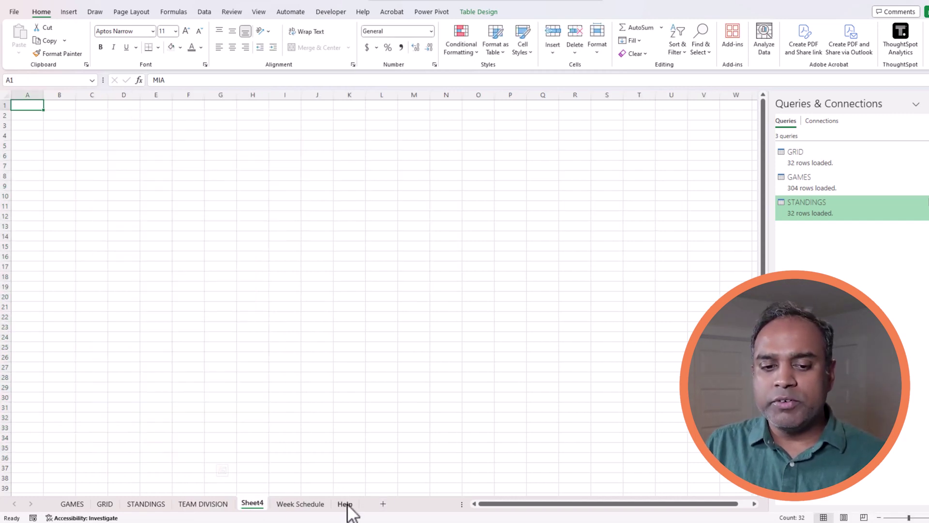
{"action": "double_click", "coordinate": [252, 503]}
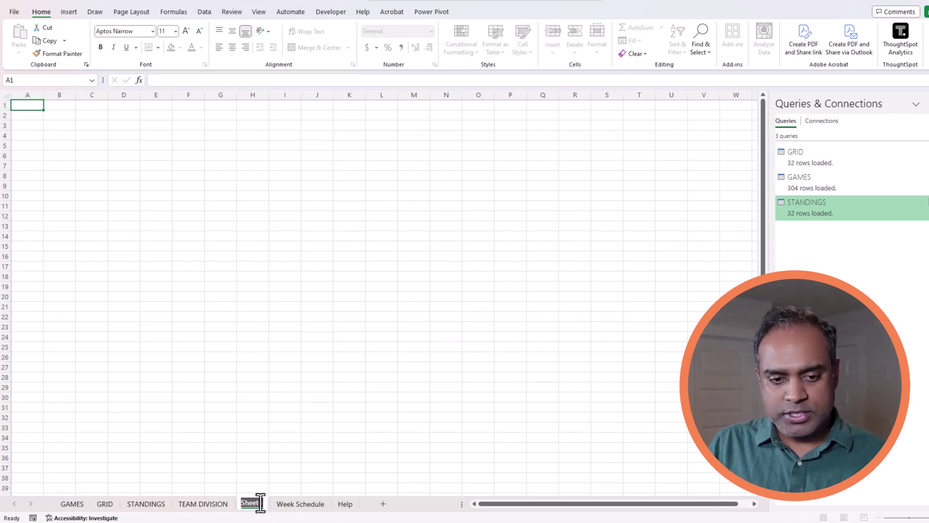
{"action": "type", "text": "TEAM SCHEDULE"}
{"action": "key", "text": "Return"}
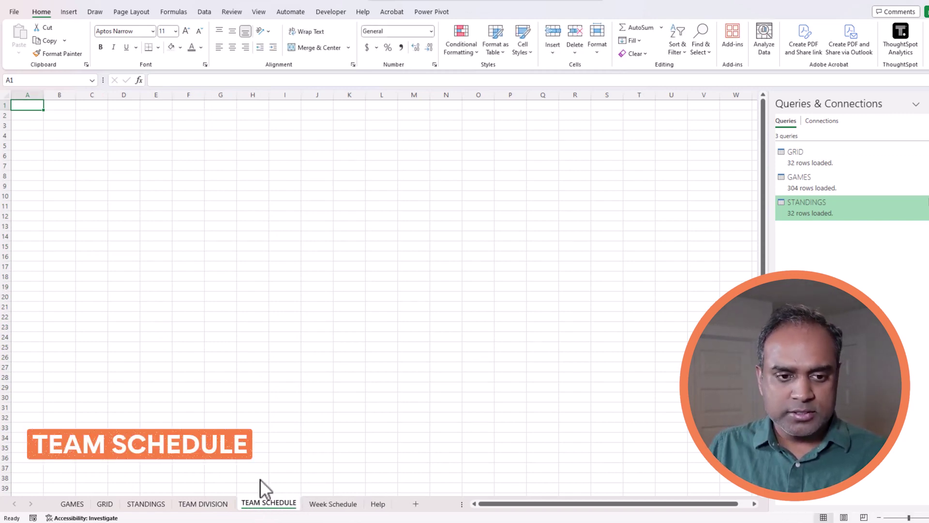
Fill A1:U38 on TEAM SCHEDULE with white so the gridlines disappear.
{"action": "left_click_drag", "start_coordinate": [39, 104], "coordinate": [685, 477]}
{"action": "left_click", "coordinate": [172, 47]}
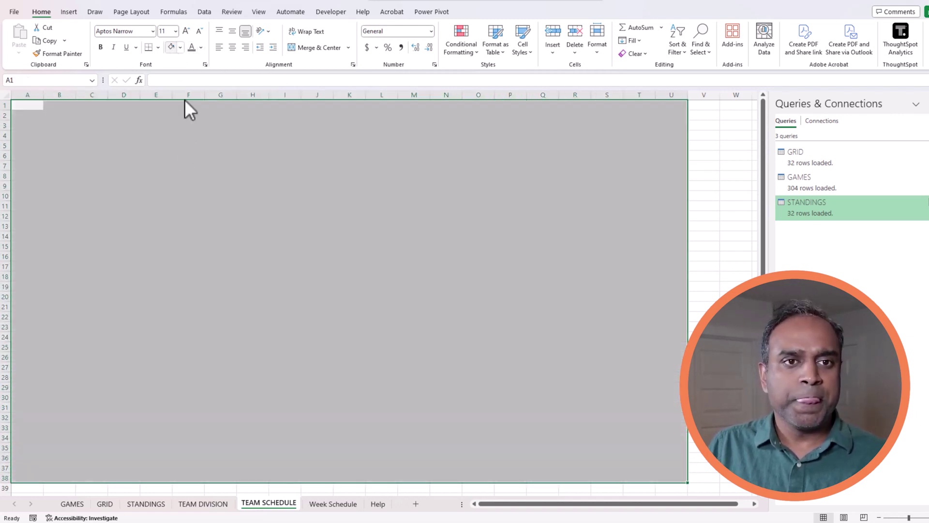
{"action": "left_click", "coordinate": [185, 165]}
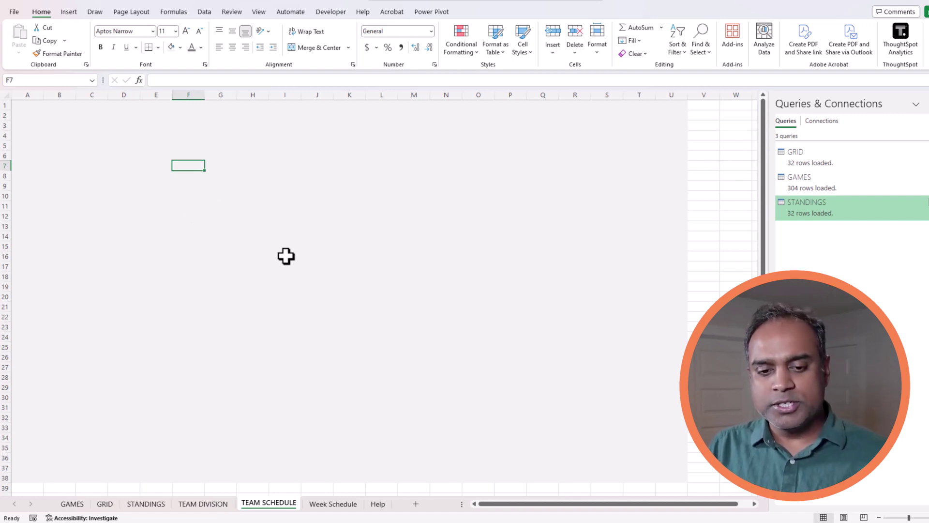
Add a 'Help for slicer' sheet with a TEAM ABBR heading in C3.
{"action": "left_click", "coordinate": [415, 504]}
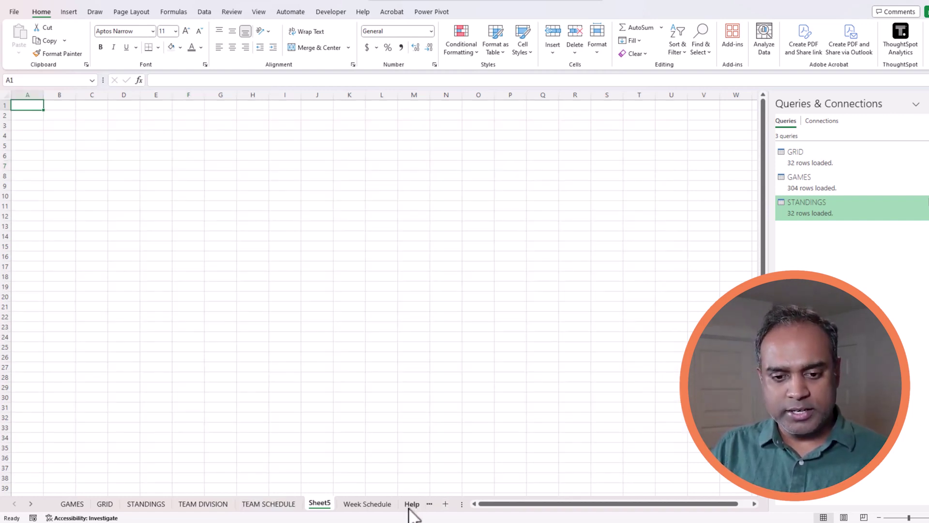
{"action": "double_click", "coordinate": [322, 504]}
{"action": "type", "text": "Help"}
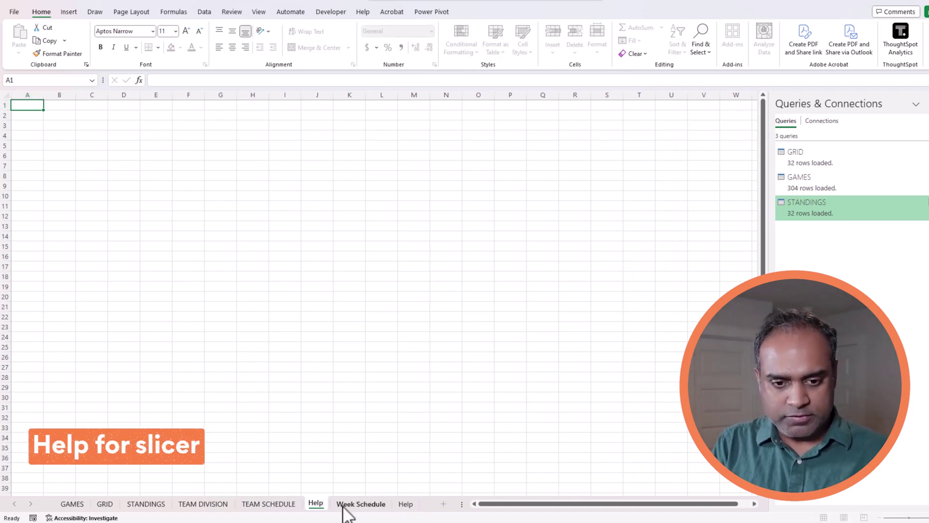
{"action": "type", "text": " for slicer"}
{"action": "key", "text": "Return"}
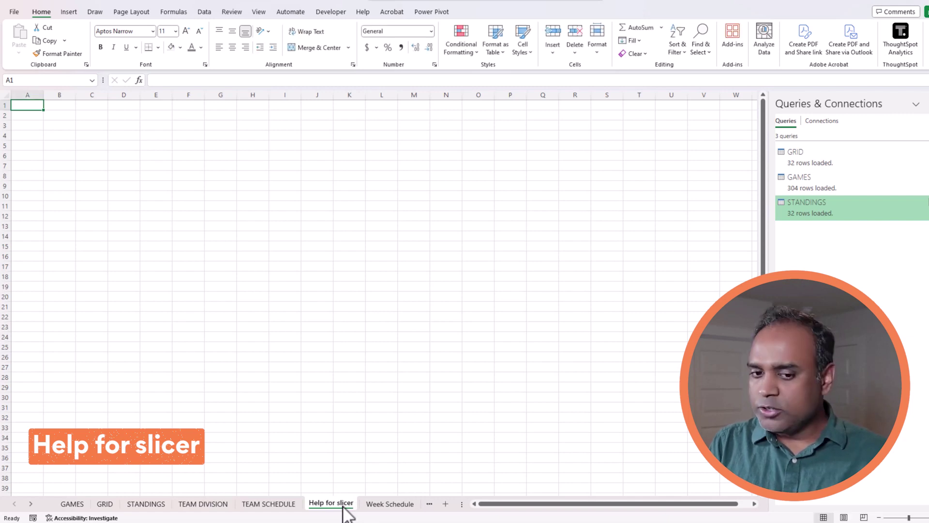
{"action": "left_click", "coordinate": [97, 127]}
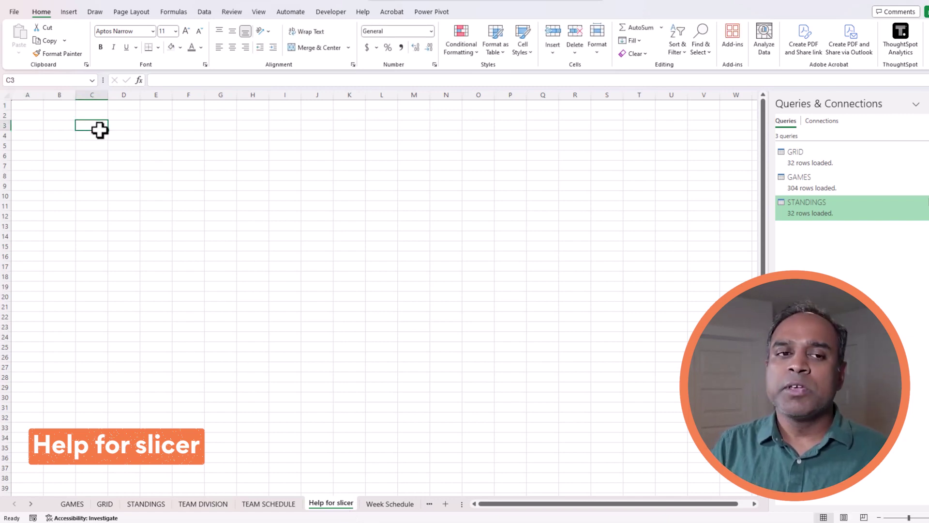
{"action": "type", "text": "="}
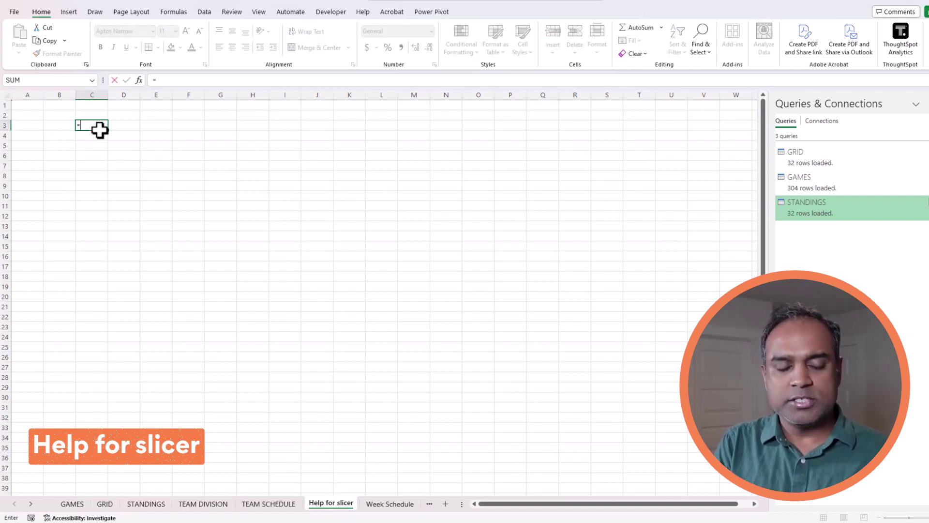
{"action": "key", "text": "BackSpace"}
{"action": "type", "text": "TE"}
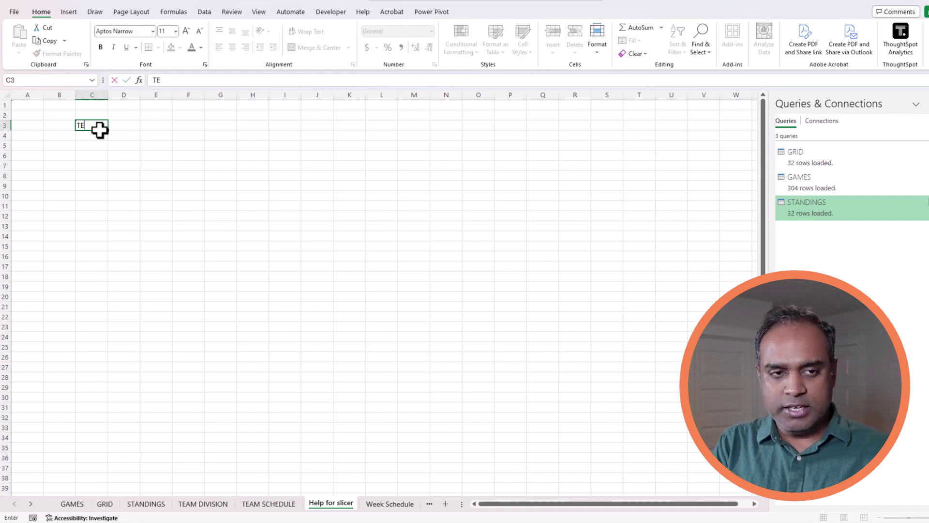
{"action": "type", "text": "AM ABVB"}
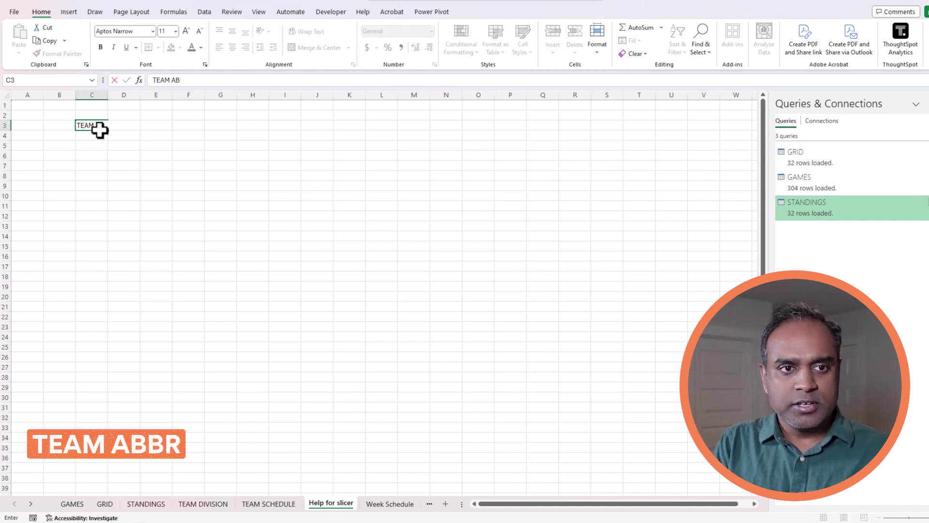
{"action": "key", "text": "Return"}
Enter =UNIQUE(TEAMDIVISION[TEAM ABR]) in C4 to list the unique team abbreviations.
{"action": "type", "text": "=UNIQUE("}
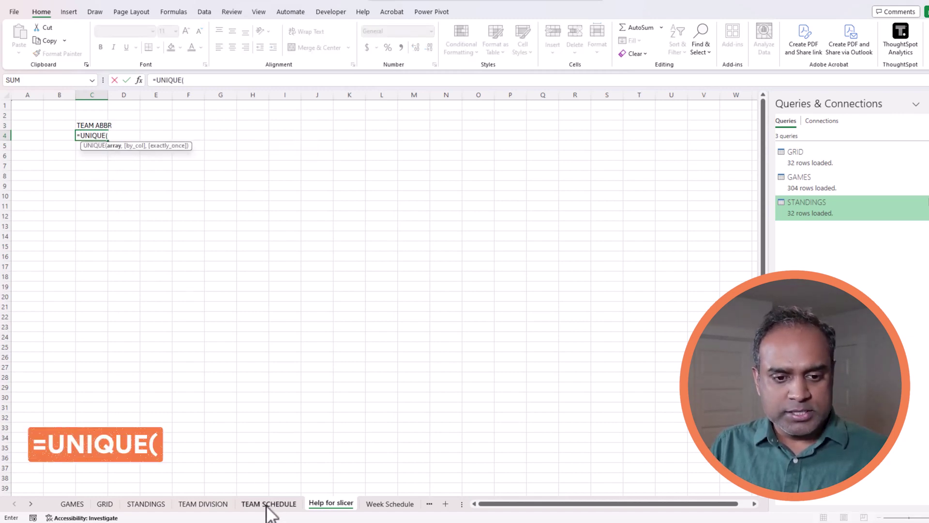
{"action": "left_click", "coordinate": [213, 503]}
{"action": "left_click", "coordinate": [203, 154]}
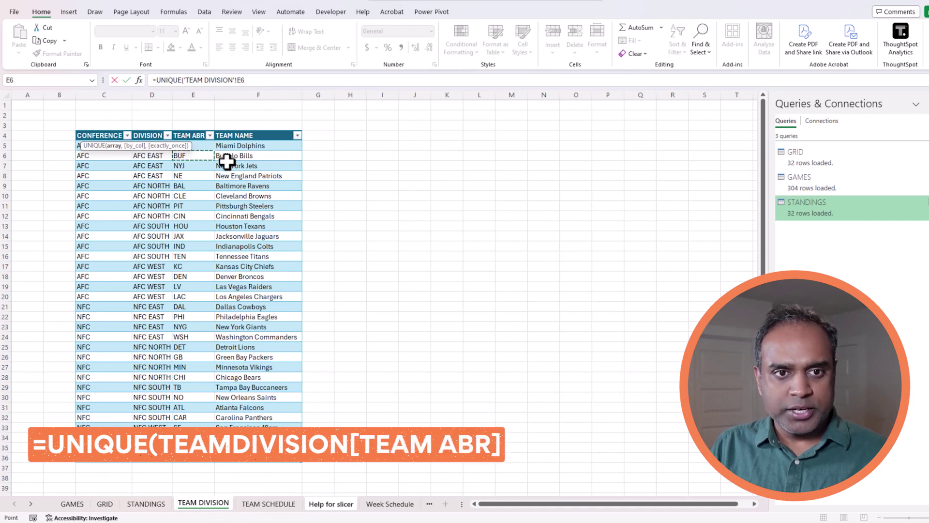
{"action": "key", "text": "ctrl+shift+Down"}
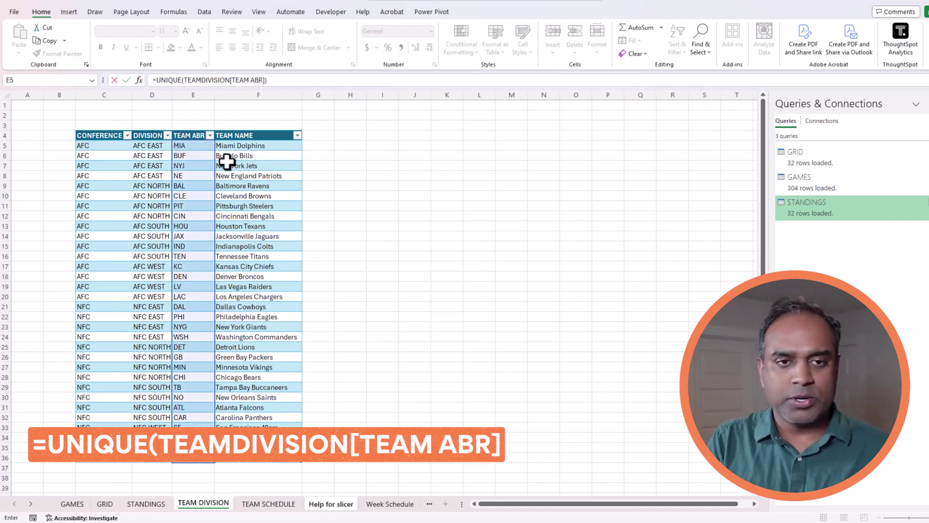
{"action": "key", "text": "Return"}
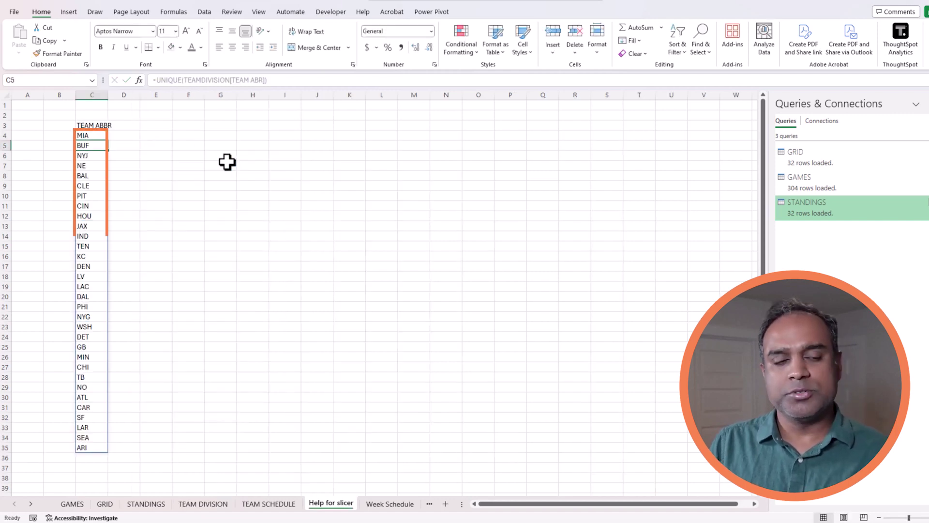
Wrap the C4 formula in SORT to get =SORT(UNIQUE(TEAMDIVISION[TEAM ABR])).
{"action": "left_click", "coordinate": [103, 135]}
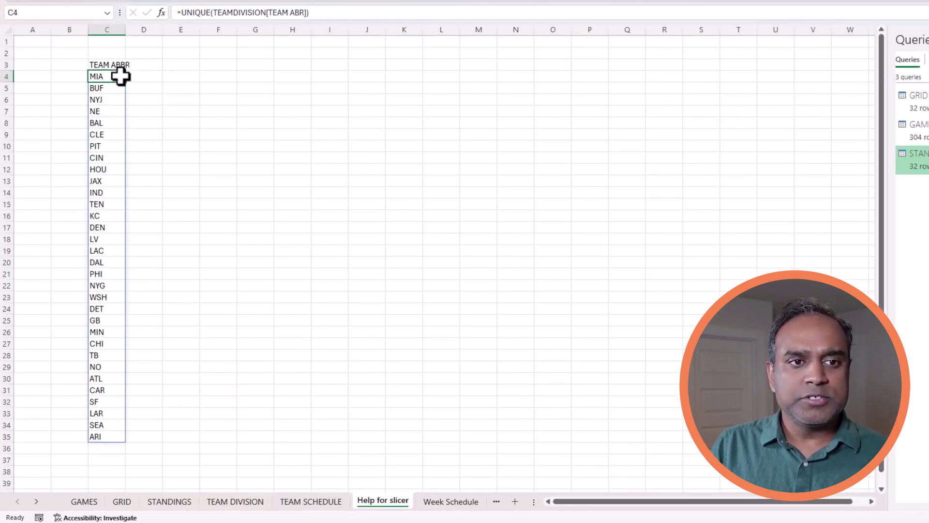
{"action": "left_click", "coordinate": [168, 80]}
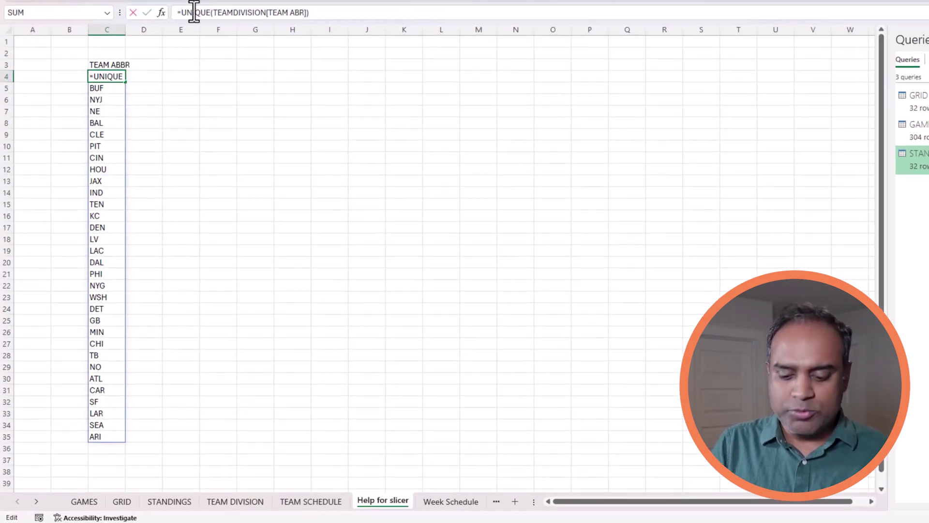
{"action": "type", "text": "SORT("}
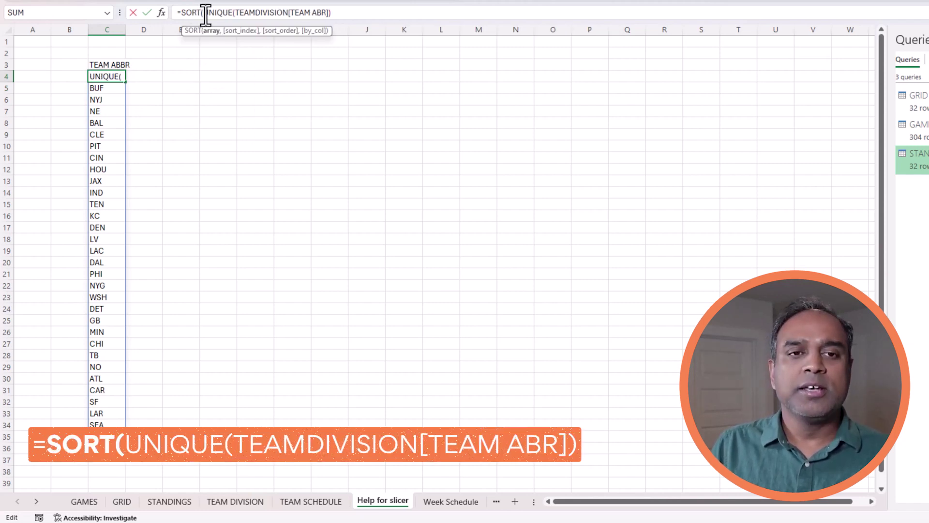
{"action": "left_click", "coordinate": [343, 17]}
{"action": "type", "text": ")"}
{"action": "key", "text": "Return"}
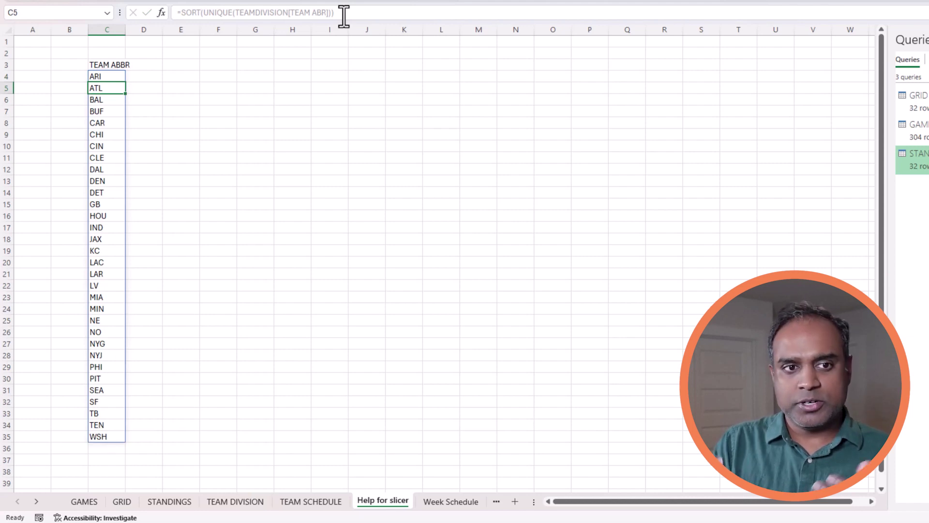
Insert an empty PivotTable from the team list on this existing sheet at C38.
{"action": "left_click", "coordinate": [117, 75]}
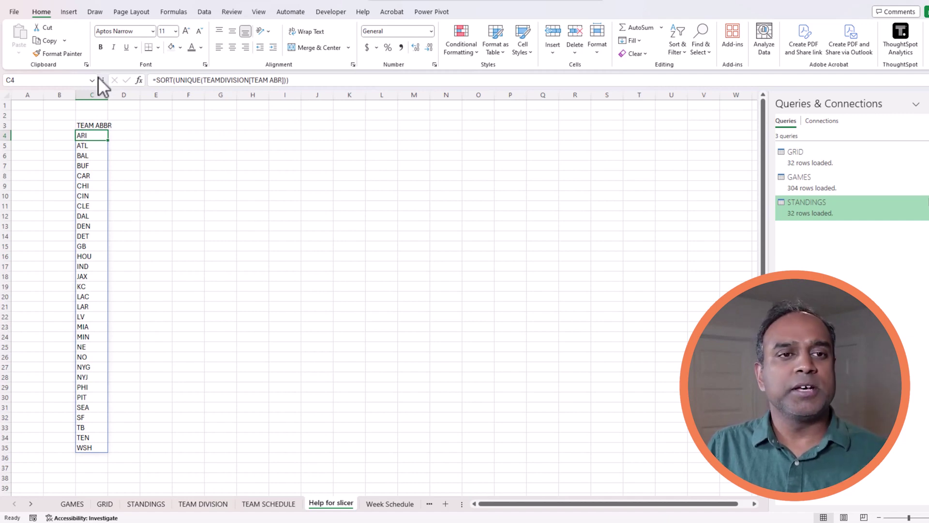
{"action": "left_click", "coordinate": [69, 12]}
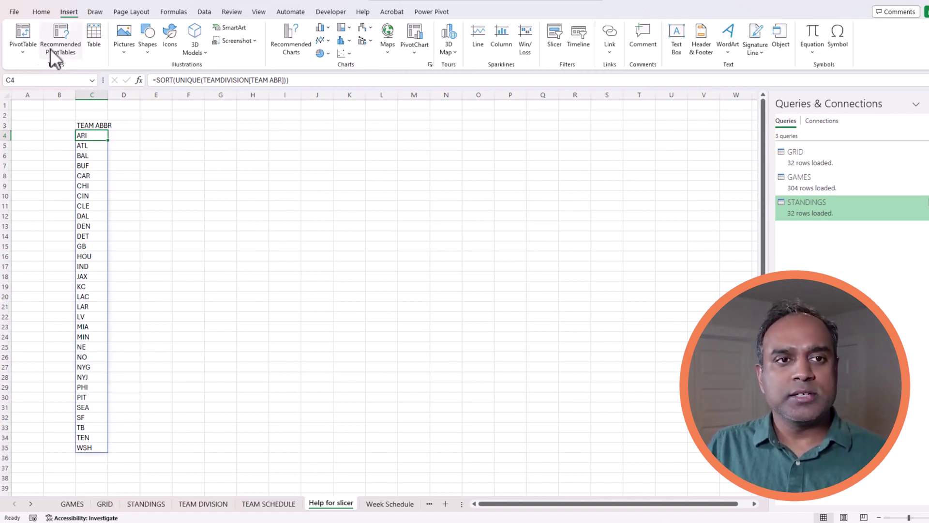
{"action": "left_click", "coordinate": [29, 43]}
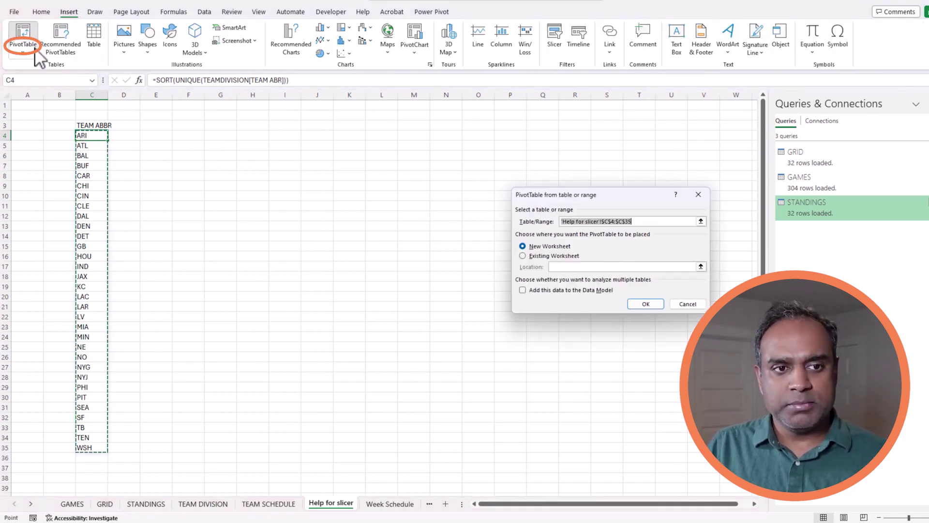
{"action": "left_click", "coordinate": [548, 256]}
{"action": "scroll", "coordinate": [463, 316], "scroll_direction": "down", "scroll_amount": 2}
{"action": "left_click", "coordinate": [87, 418]}
{"action": "left_click", "coordinate": [645, 304]}
Change the PivotTable's data source to C3:C35, including the TEAM ABBR header.
{"action": "scroll", "coordinate": [572, 266], "scroll_direction": "down", "scroll_amount": 3}
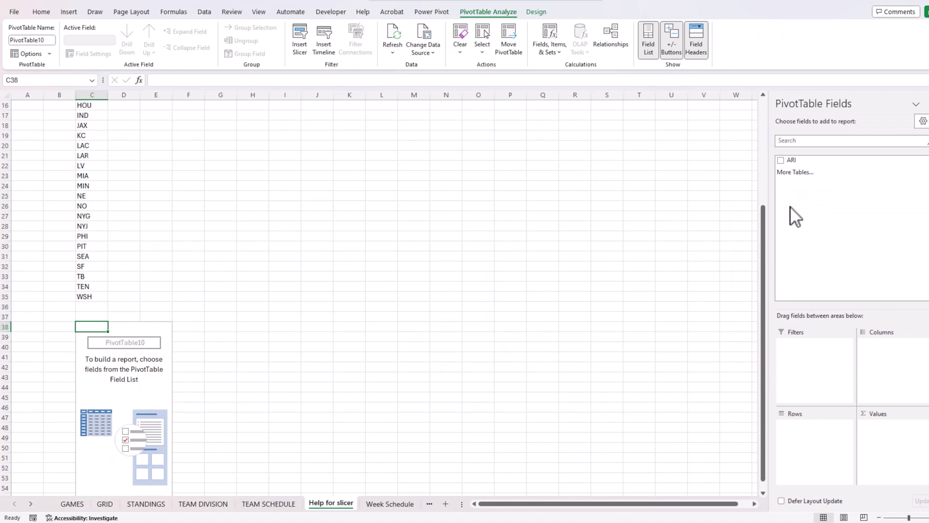
{"action": "scroll", "coordinate": [102, 288], "scroll_direction": "up", "scroll_amount": 5}
{"action": "scroll", "coordinate": [97, 286], "scroll_direction": "down", "scroll_amount": 4}
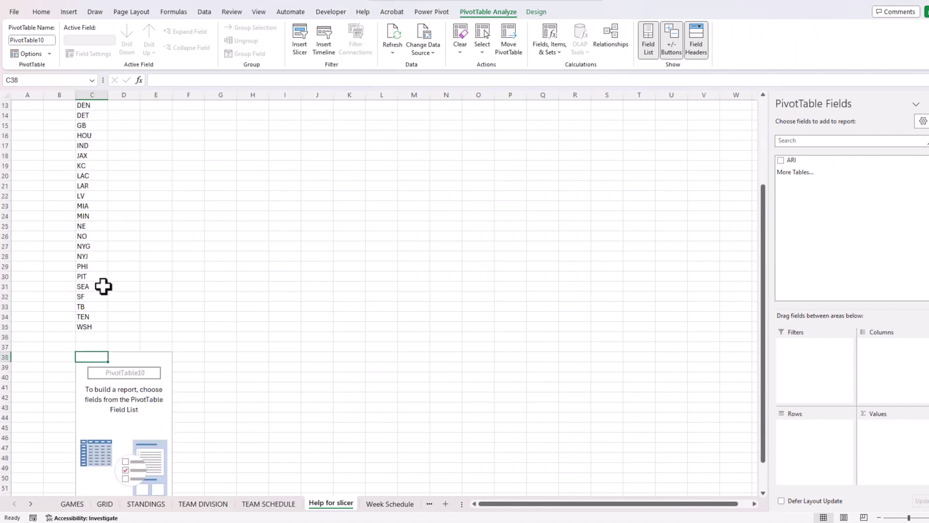
{"action": "left_click", "coordinate": [126, 389]}
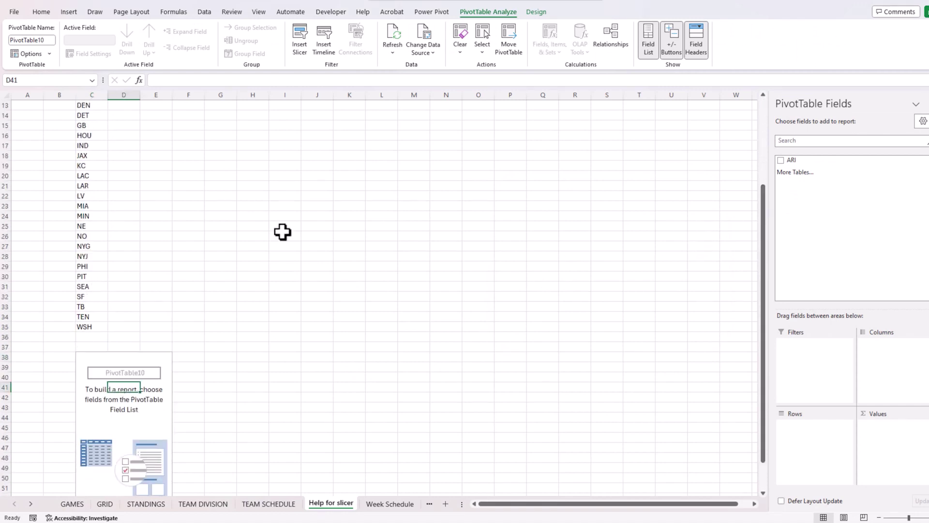
{"action": "scroll", "coordinate": [283, 232], "scroll_direction": "up", "scroll_amount": 4}
{"action": "scroll", "coordinate": [269, 230], "scroll_direction": "down", "scroll_amount": 4}
{"action": "left_click", "coordinate": [133, 375]}
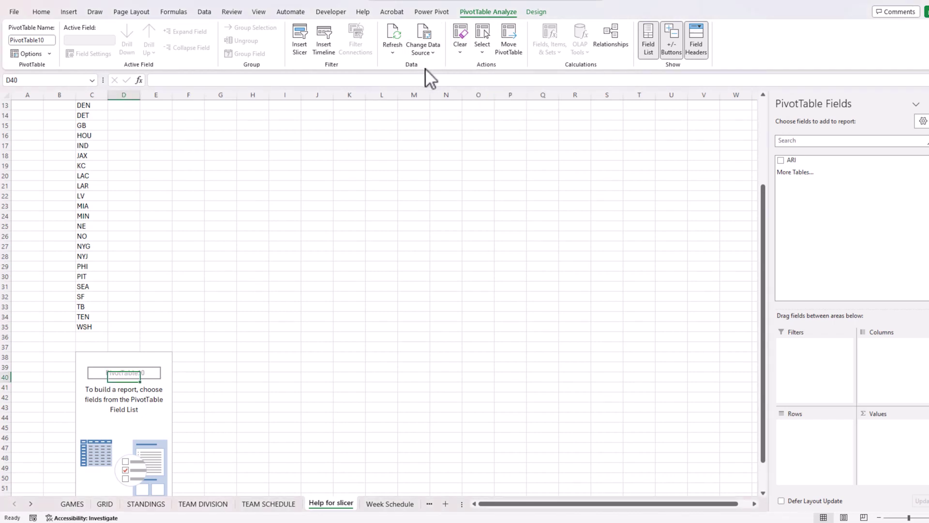
{"action": "left_click", "coordinate": [435, 54]}
{"action": "left_click", "coordinate": [438, 68]}
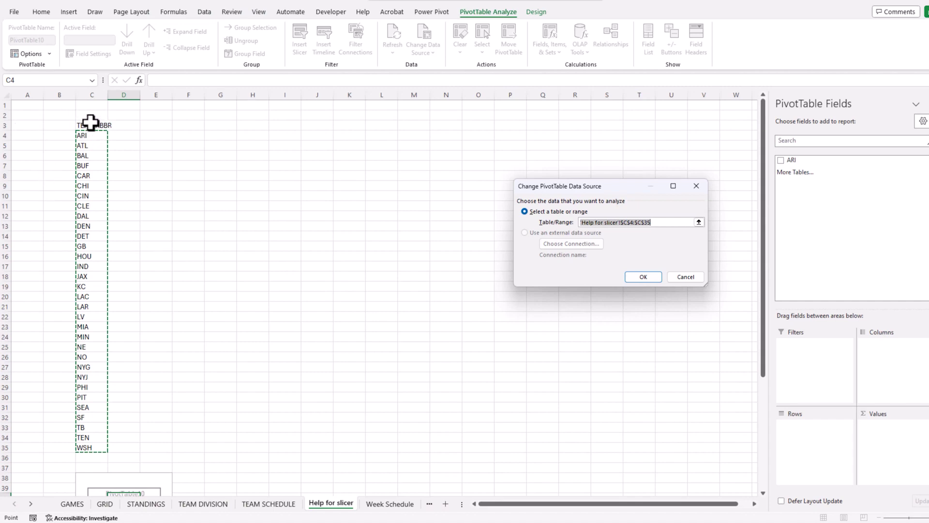
{"action": "left_click_drag", "start_coordinate": [90, 122], "coordinate": [85, 447]}
{"action": "key", "text": "Return"}
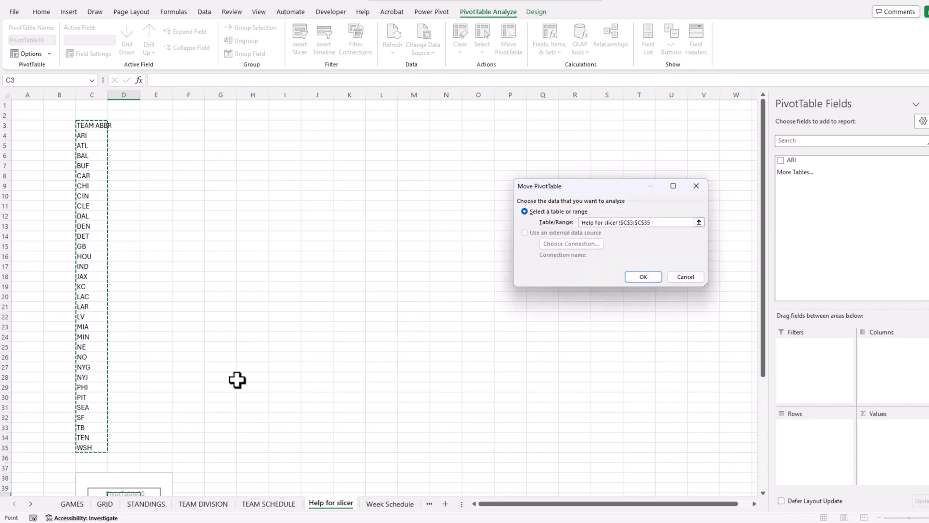
{"action": "key", "text": "Return"}
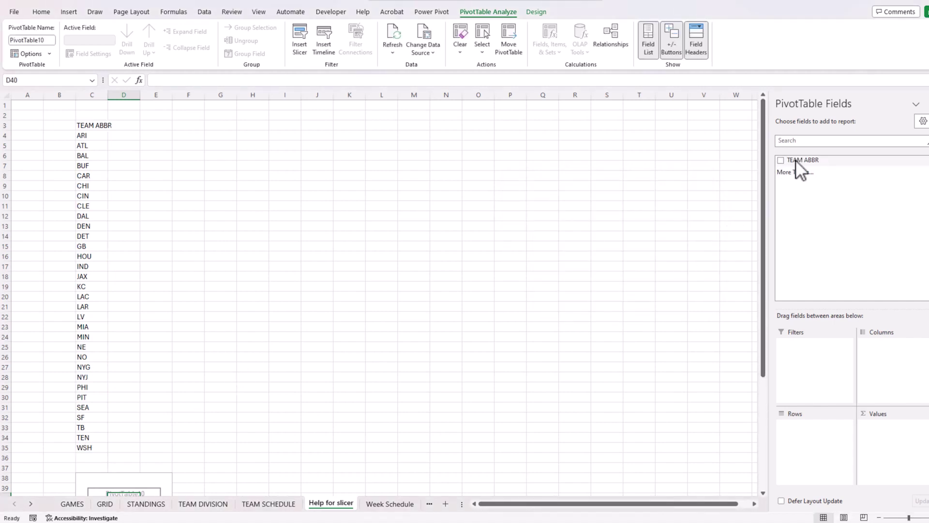
Add TEAM ABBR as the PivotTable's row field.
{"action": "scroll", "coordinate": [122, 433], "scroll_direction": "down", "scroll_amount": 5}
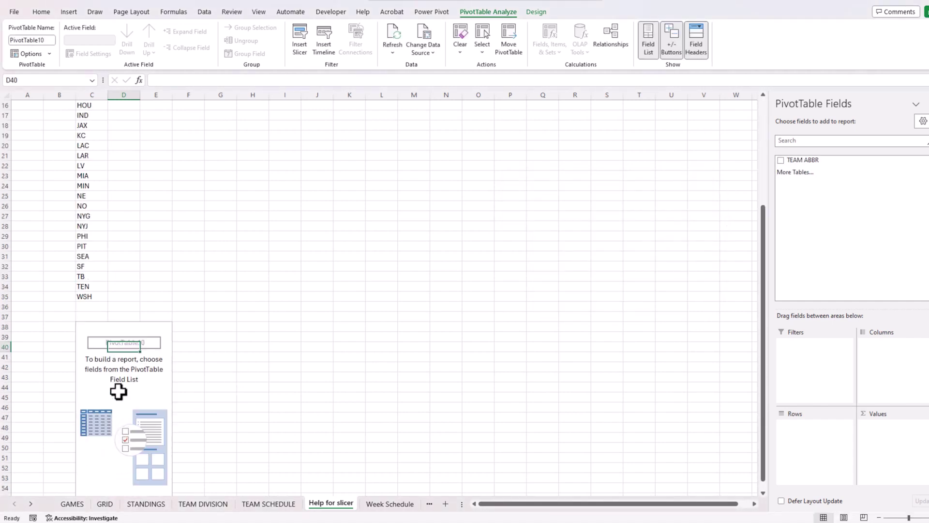
{"action": "left_click_drag", "start_coordinate": [803, 160], "coordinate": [797, 347]}
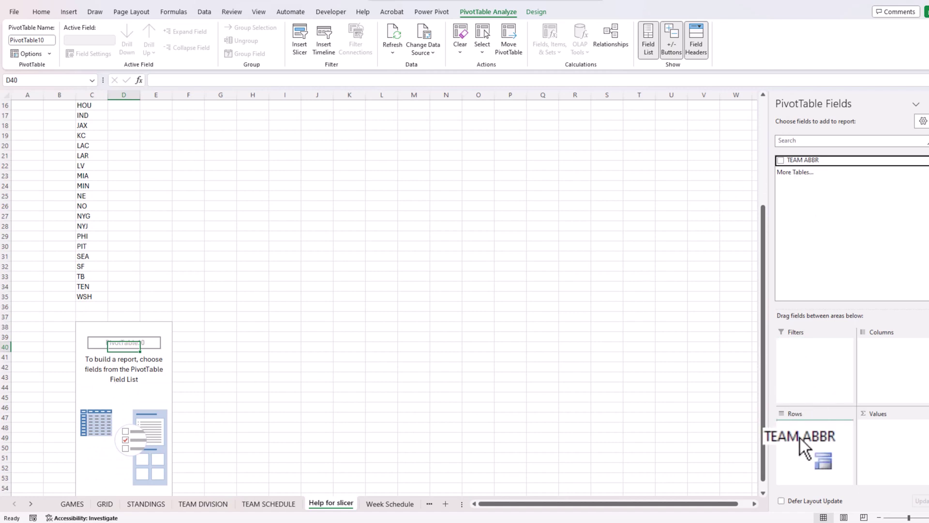
{"action": "scroll", "coordinate": [150, 353], "scroll_direction": "down", "scroll_amount": 2}
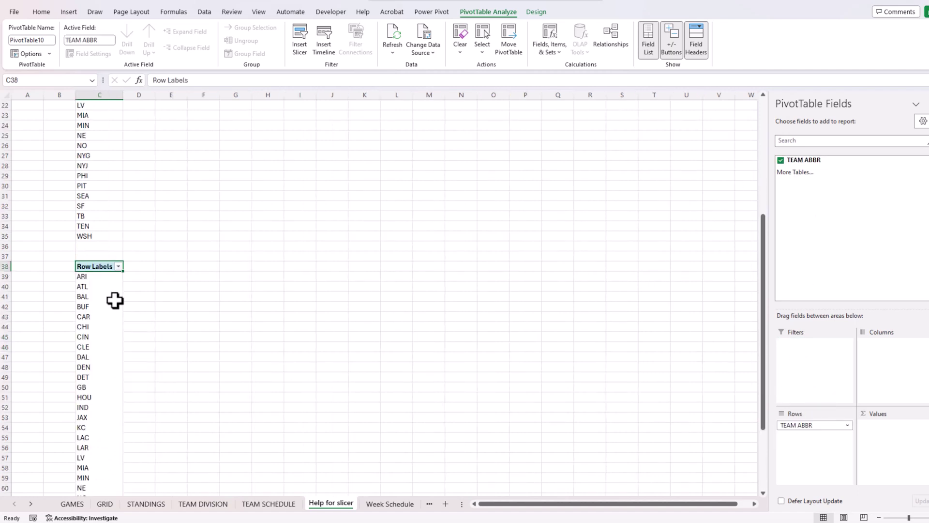
{"action": "left_click", "coordinate": [104, 279]}
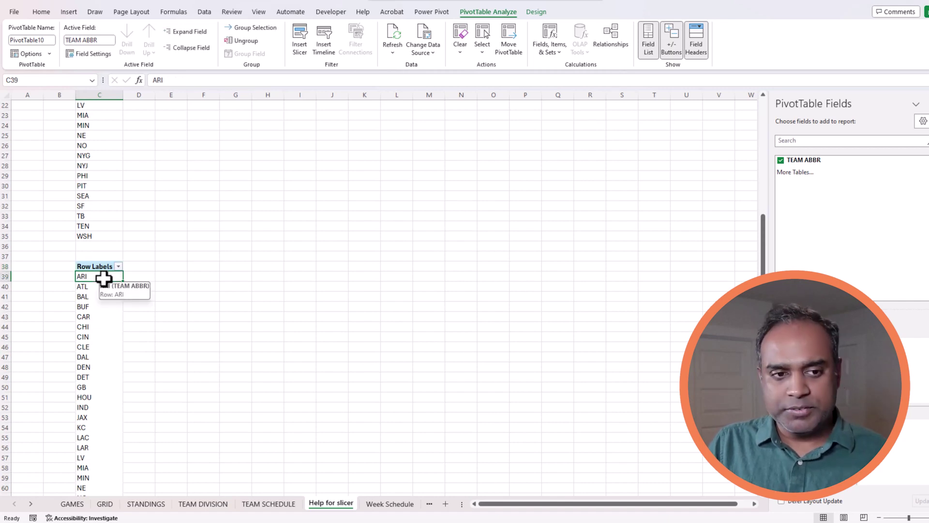
Insert a TEAM ABBR slicer for the PivotTable.
{"action": "left_click", "coordinate": [77, 13]}
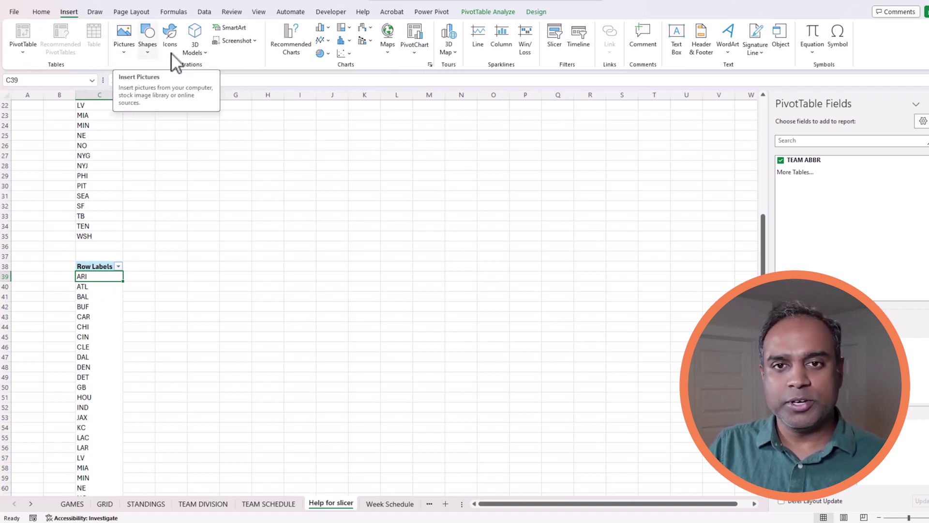
{"action": "left_click", "coordinate": [555, 38]}
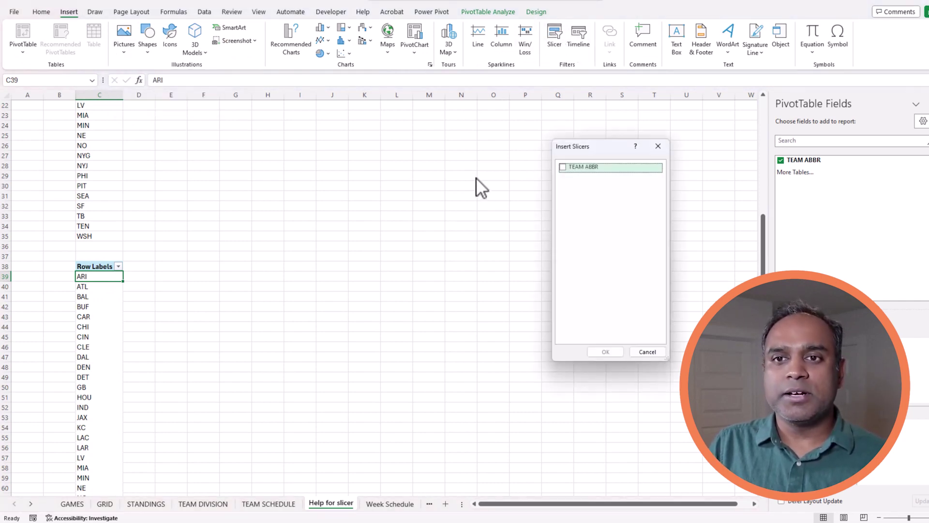
{"action": "mouse_move", "coordinate": [578, 149]}
{"action": "left_mouse_down"}
{"action": "mouse_move", "coordinate": [426, 180]}
{"action": "mouse_move", "coordinate": [167, 260]}
{"action": "left_mouse_up"}
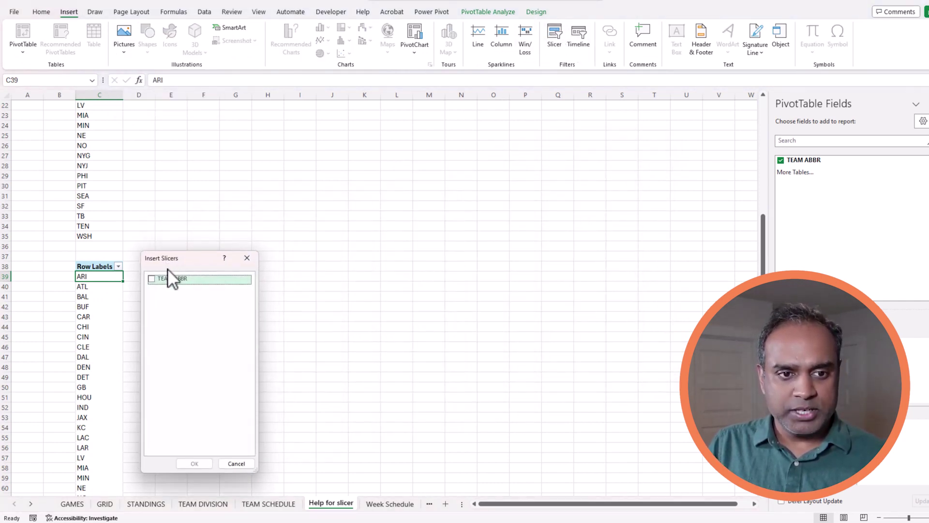
{"action": "left_click", "coordinate": [150, 279]}
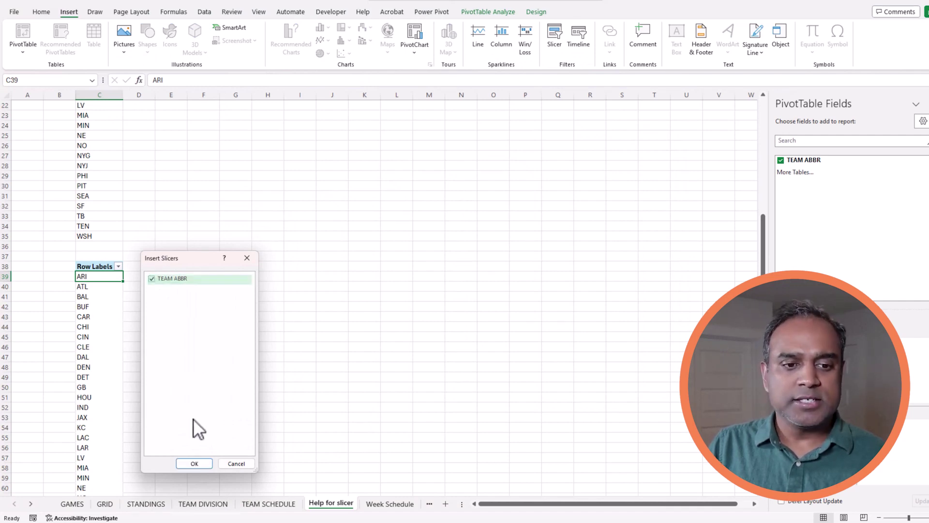
{"action": "left_click", "coordinate": [194, 463]}
Filter the PivotTable to CIN using the slicer.
{"action": "left_click", "coordinate": [380, 256]}
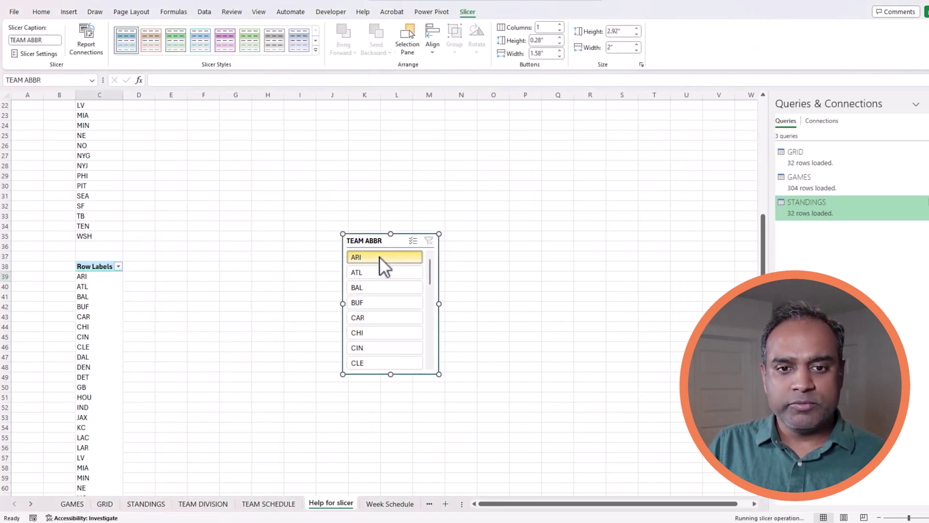
{"action": "left_click", "coordinate": [387, 273]}
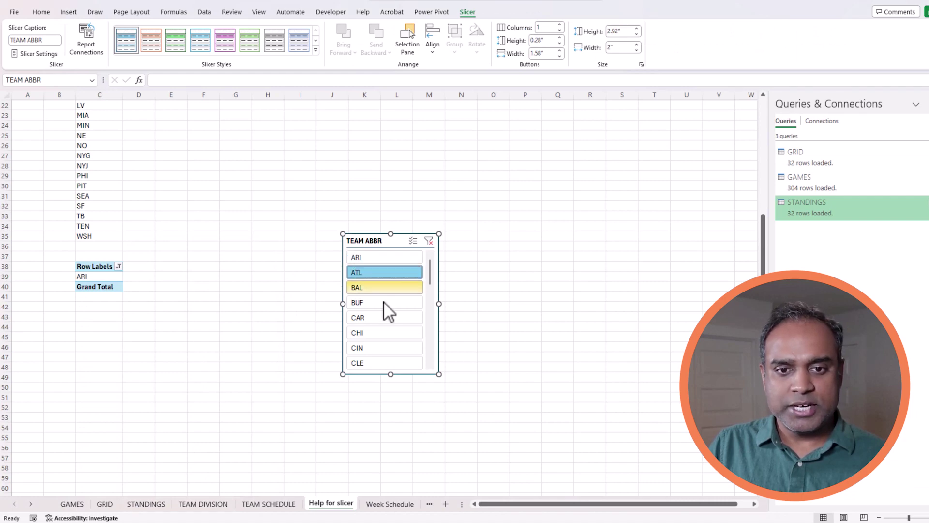
{"action": "left_click", "coordinate": [384, 317]}
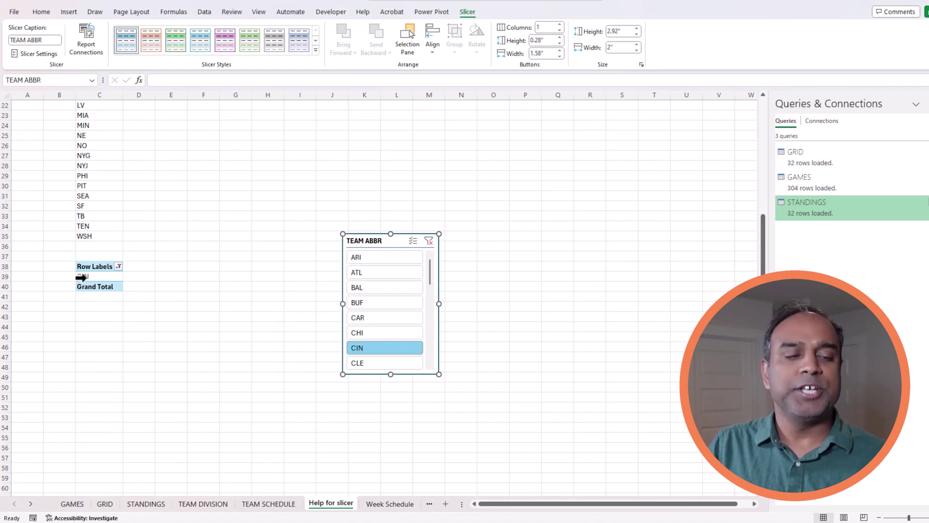
{"action": "left_click", "coordinate": [103, 279]}
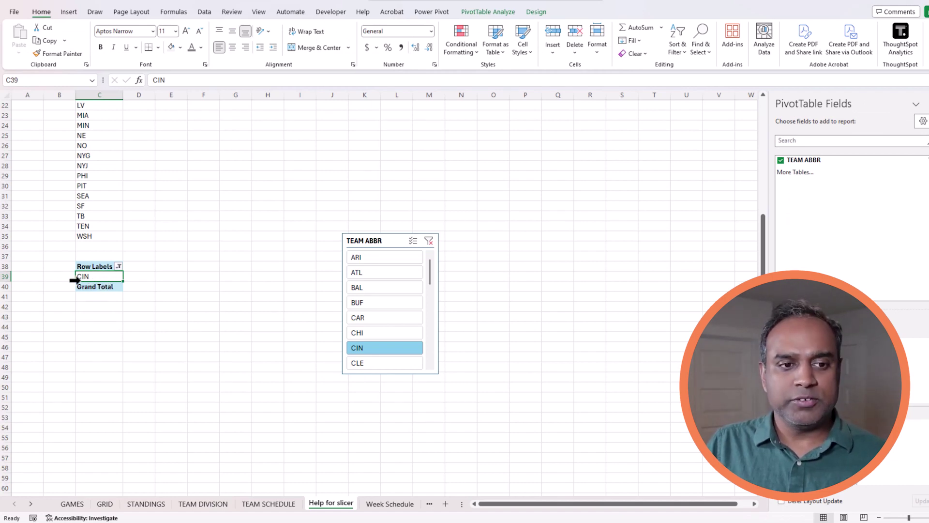
Name cell C39 TEAMSELECTED in the Name Box.
{"action": "left_click", "coordinate": [41, 80]}
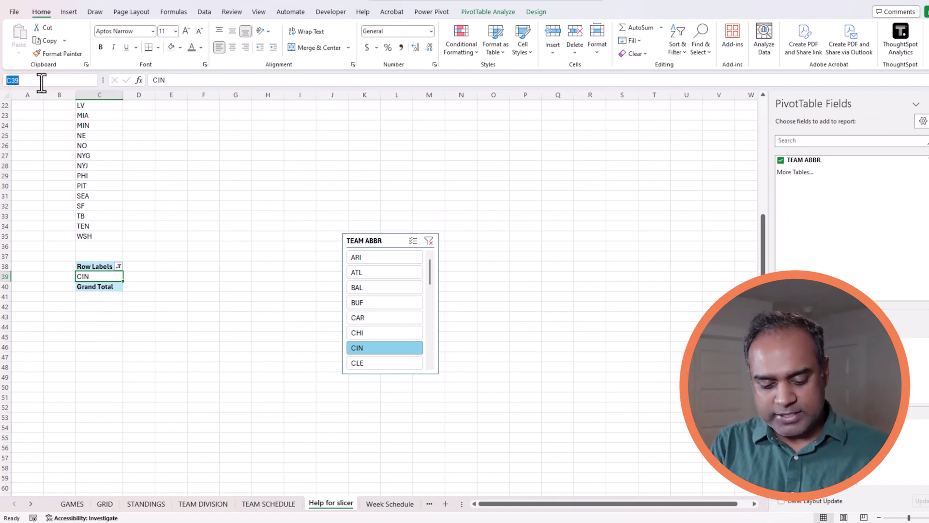
{"action": "type", "text": "TEAMSELECTE"}
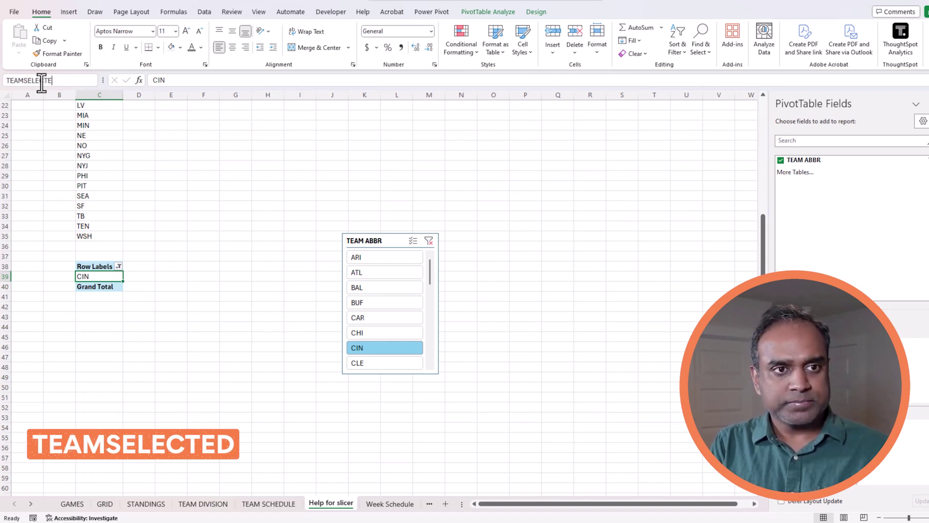
{"action": "type", "text": "D"}
{"action": "key", "text": "Return"}
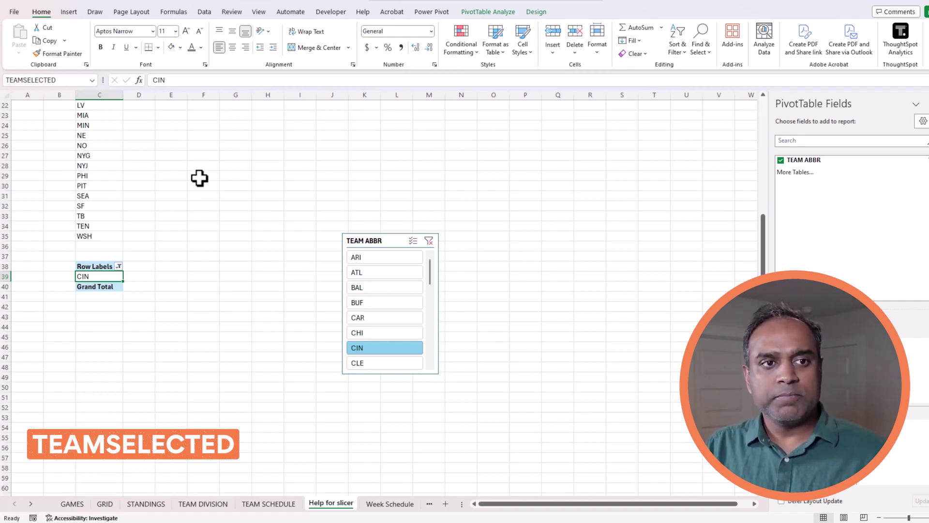
Cut the TEAM ABBR slicer off Help for slicer and go to TEAM SCHEDULE.
{"action": "left_click", "coordinate": [382, 246]}
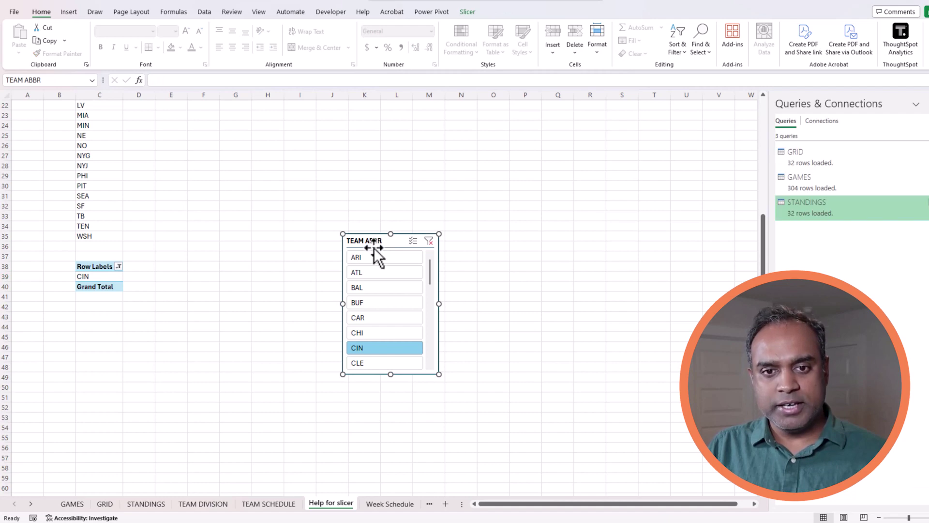
{"action": "key", "text": "Delete"}
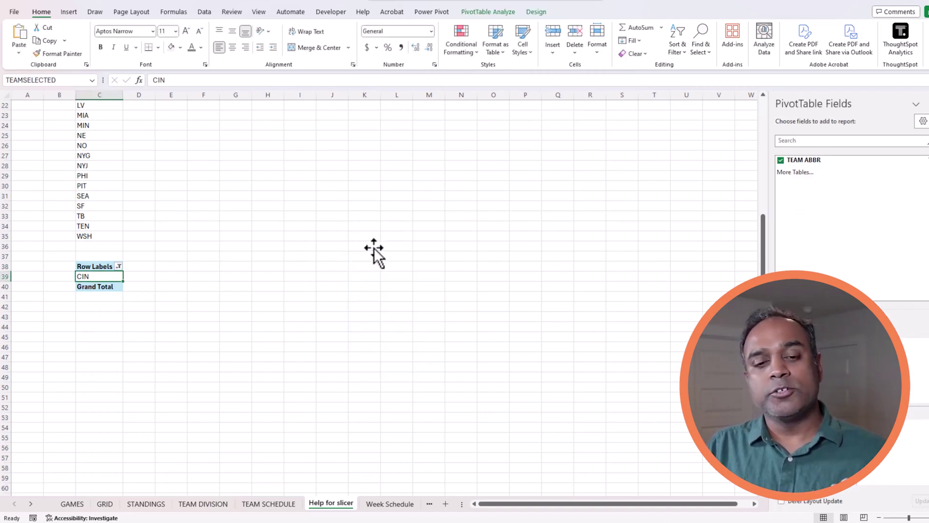
{"action": "left_click", "coordinate": [292, 504]}
Paste the TEAM ABBR slicer at C4 and move it up near the sheet top.
{"action": "left_click", "coordinate": [86, 137]}
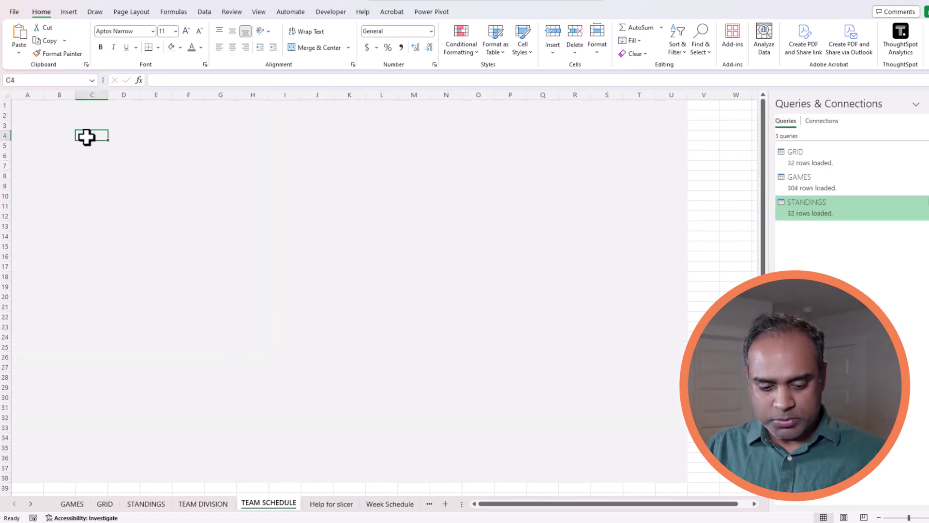
{"action": "key", "text": "ctrl+v"}
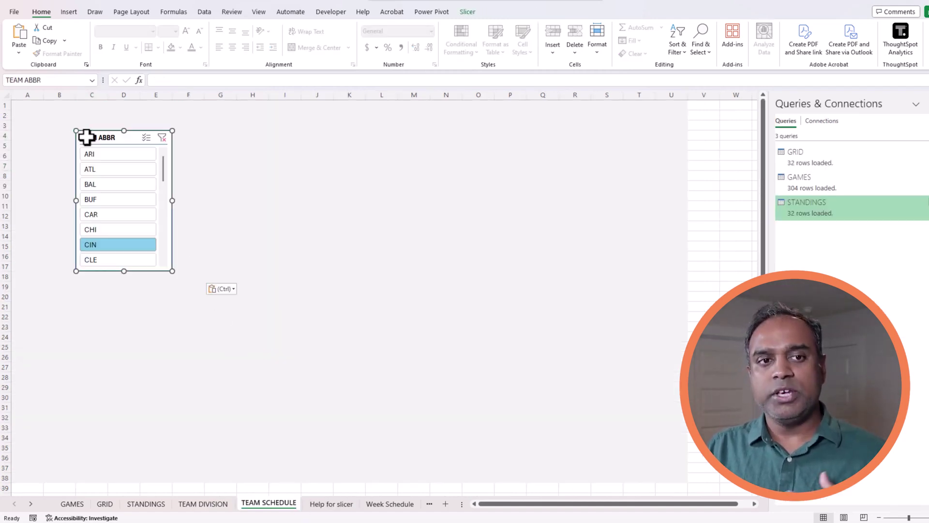
{"action": "left_click_drag", "start_coordinate": [86, 137], "coordinate": [88, 124]}
Arrange the slicer in 8 columns, resize it wide and short, and select CAR.
{"action": "left_click", "coordinate": [473, 13]}
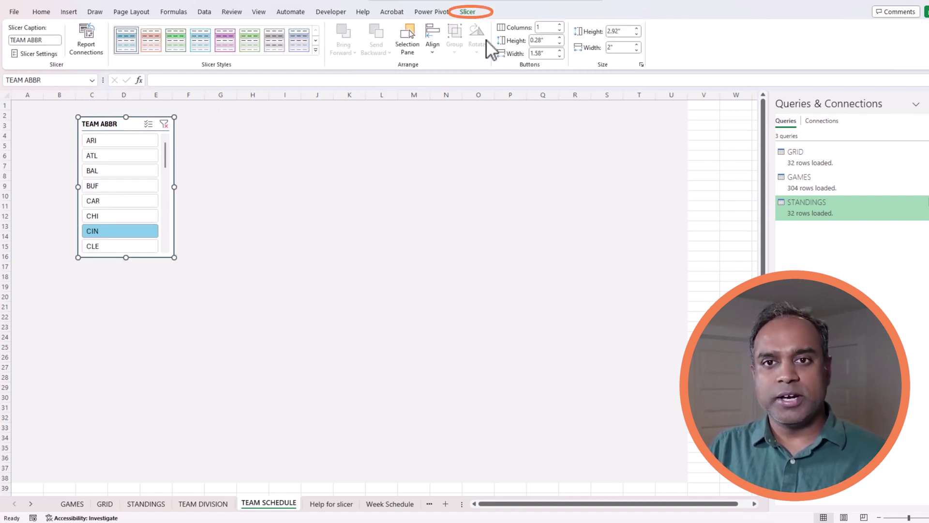
{"action": "left_click", "coordinate": [560, 24]}
{"action": "left_click", "coordinate": [560, 24]}
{"action": "left_click", "coordinate": [560, 25]}
{"action": "left_click", "coordinate": [560, 25]}
{"action": "left_click", "coordinate": [560, 25]}
{"action": "left_click", "coordinate": [560, 25]}
{"action": "left_click", "coordinate": [560, 25]}
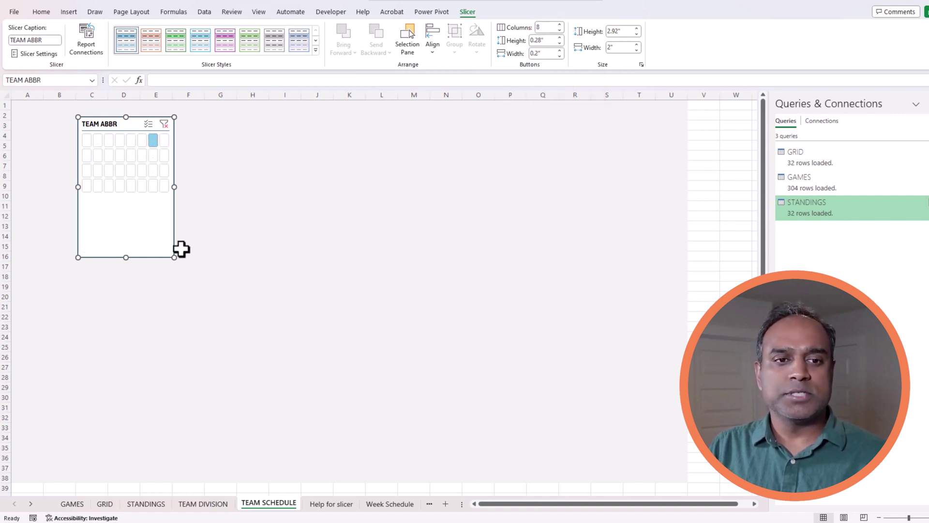
{"action": "left_click_drag", "start_coordinate": [174, 257], "coordinate": [332, 198]}
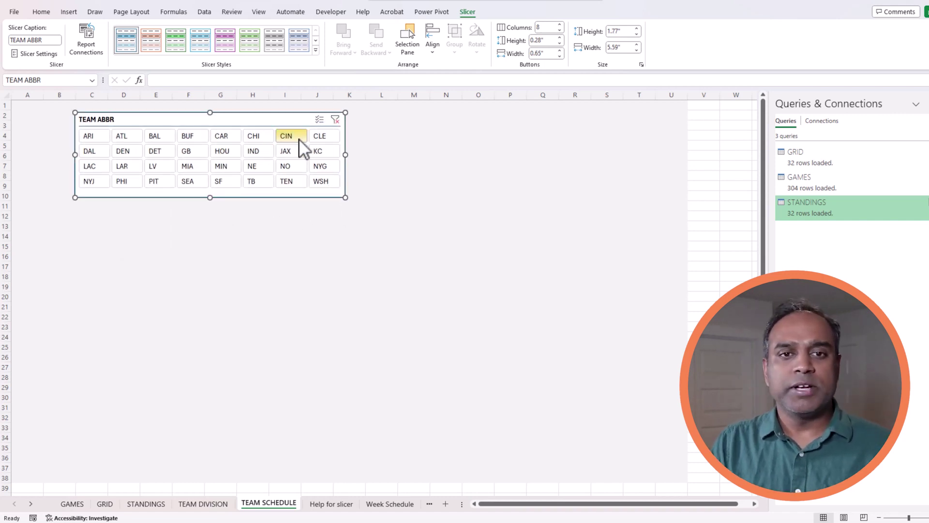
{"action": "left_click", "coordinate": [226, 136]}
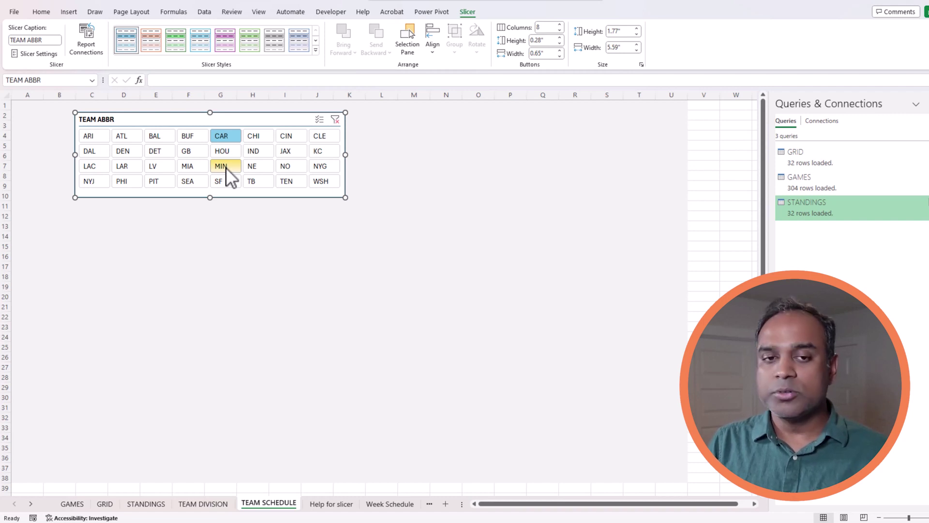
{"action": "left_click", "coordinate": [113, 216]}
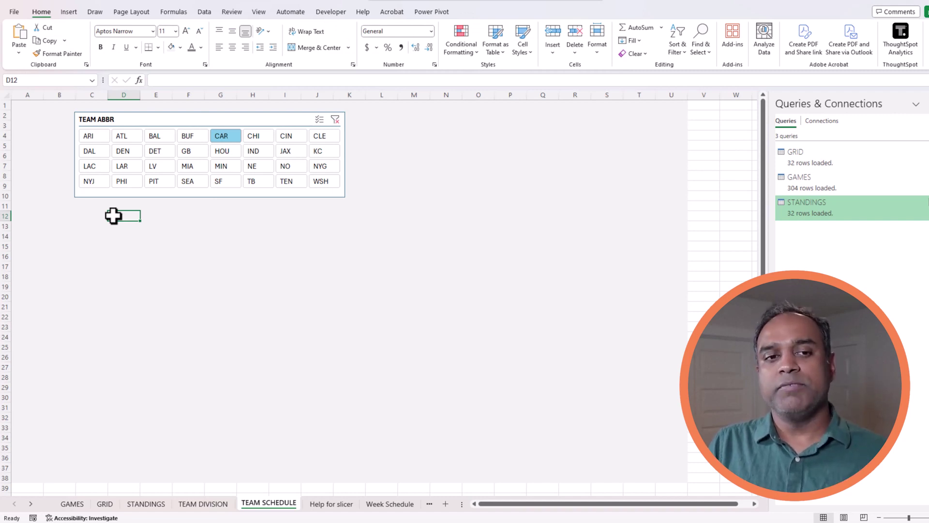
Type =filter(GAMES,SEARCH(TEAMSELECTED,GAMES[MATCHUP]) into C12, fixing the stray '!' after GAMES.
{"action": "left_click", "coordinate": [102, 218]}
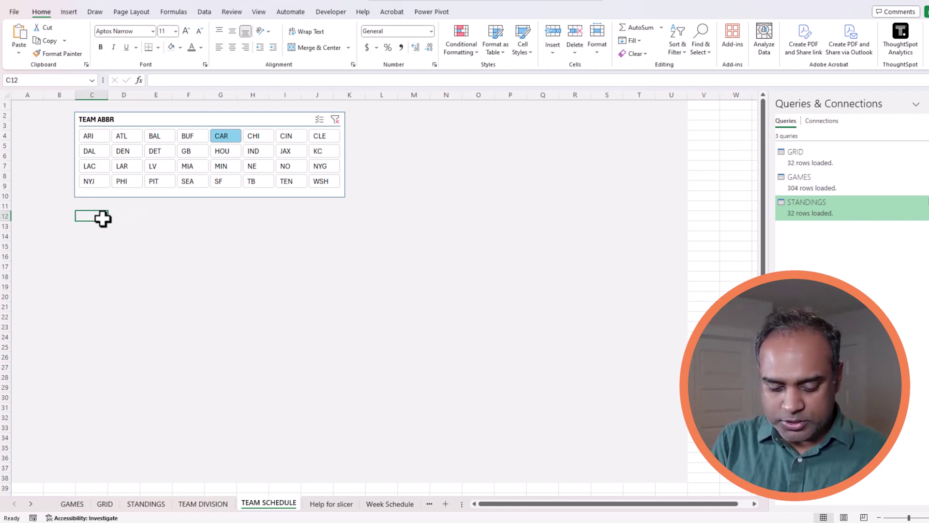
{"action": "type", "text": "=filter("}
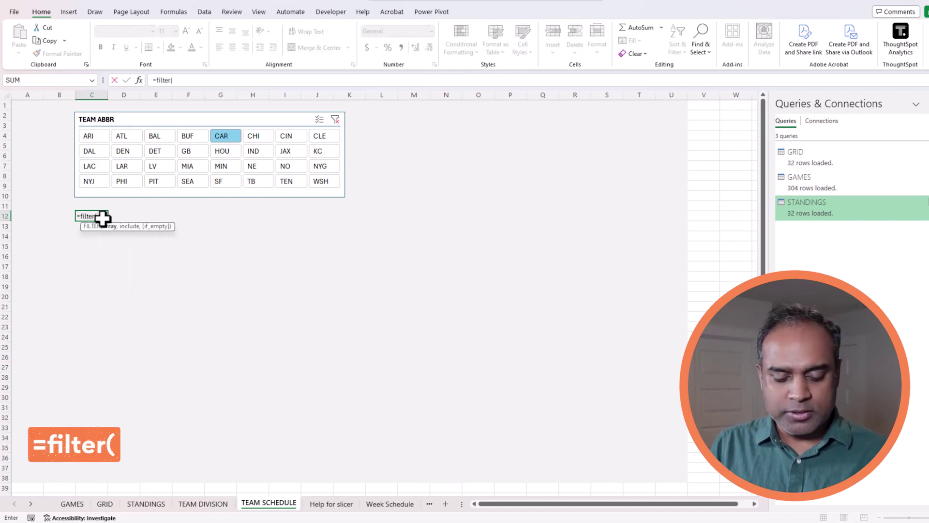
{"action": "type", "text": "GAMES"}
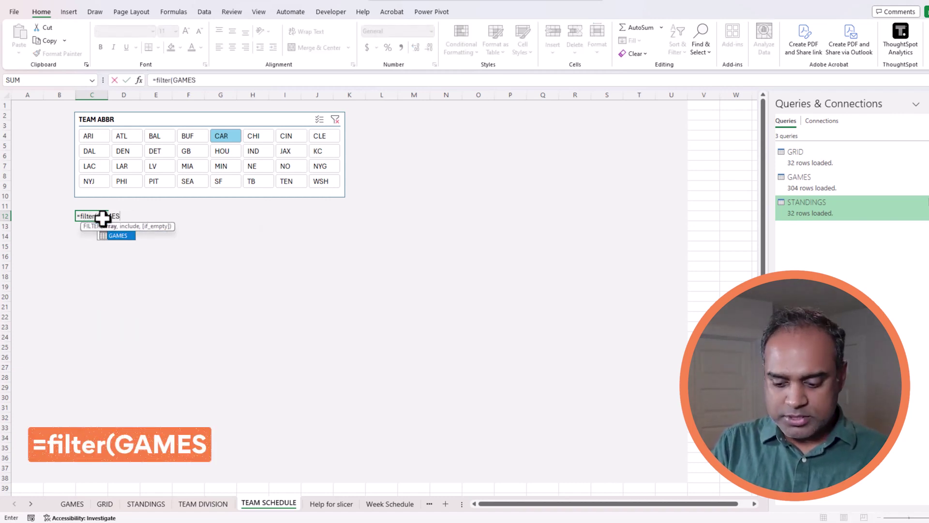
{"action": "type", "text": "["}
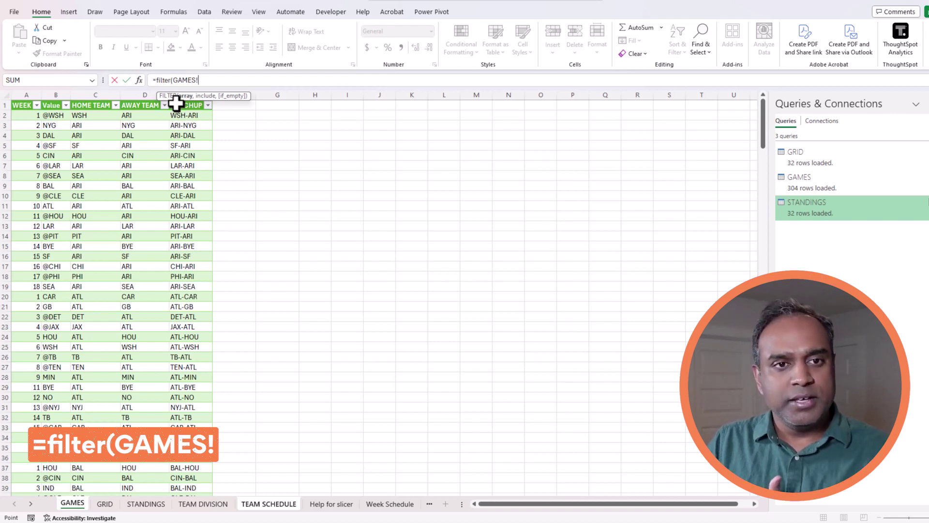
{"action": "left_click", "coordinate": [206, 77]}
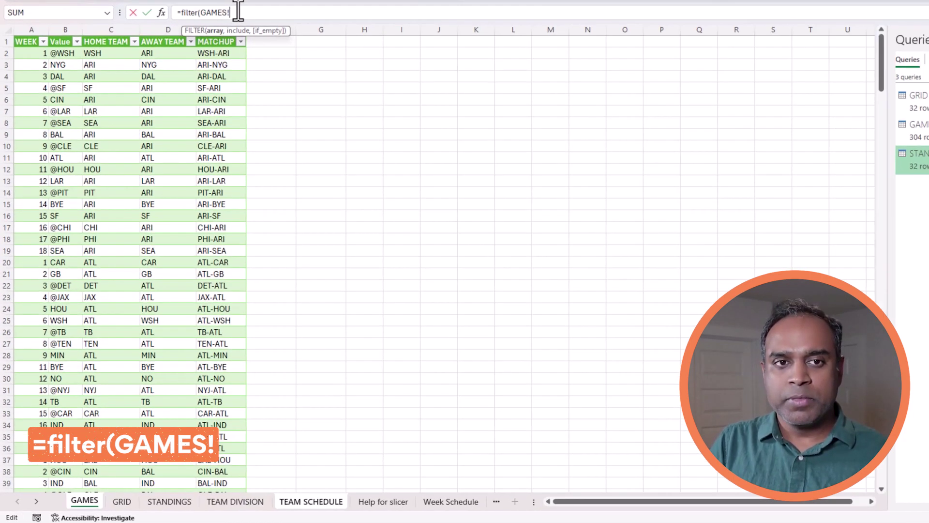
{"action": "key", "text": "BackSpace"}
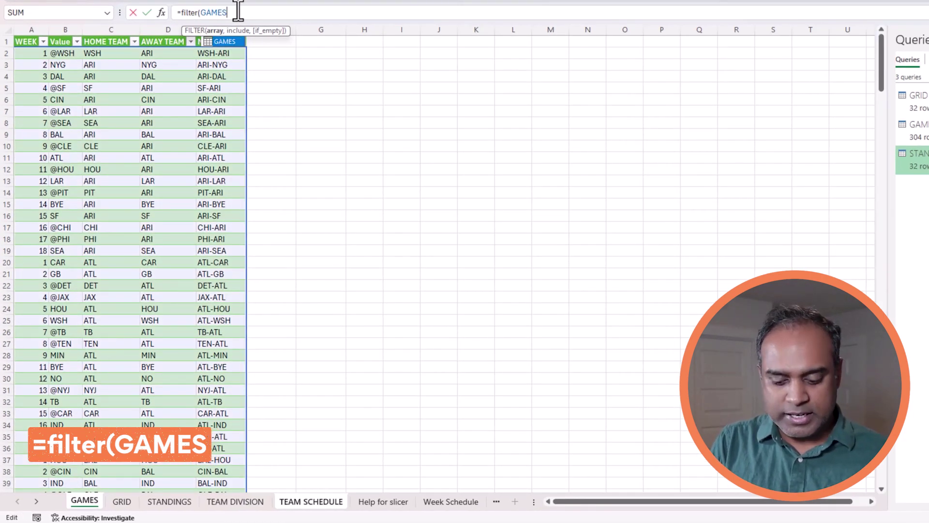
{"action": "type", "text": ","}
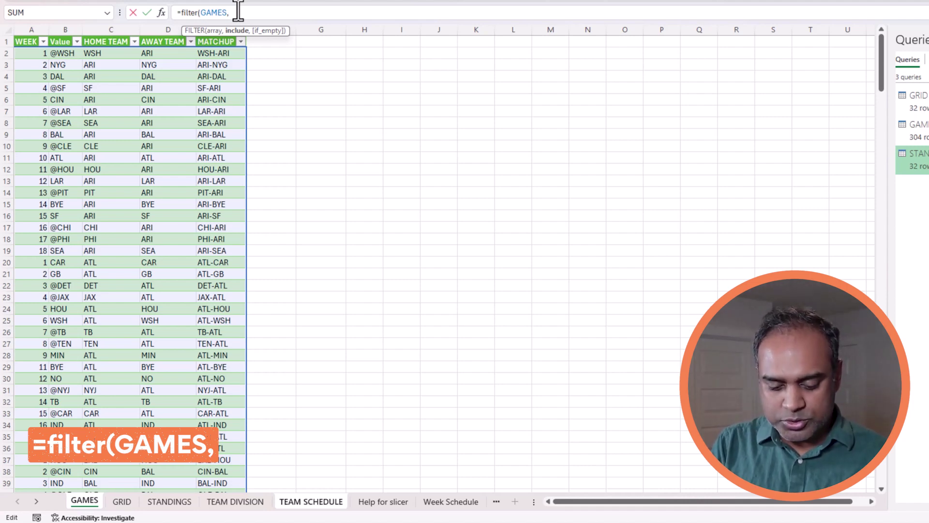
{"action": "type", "text": "SEA"}
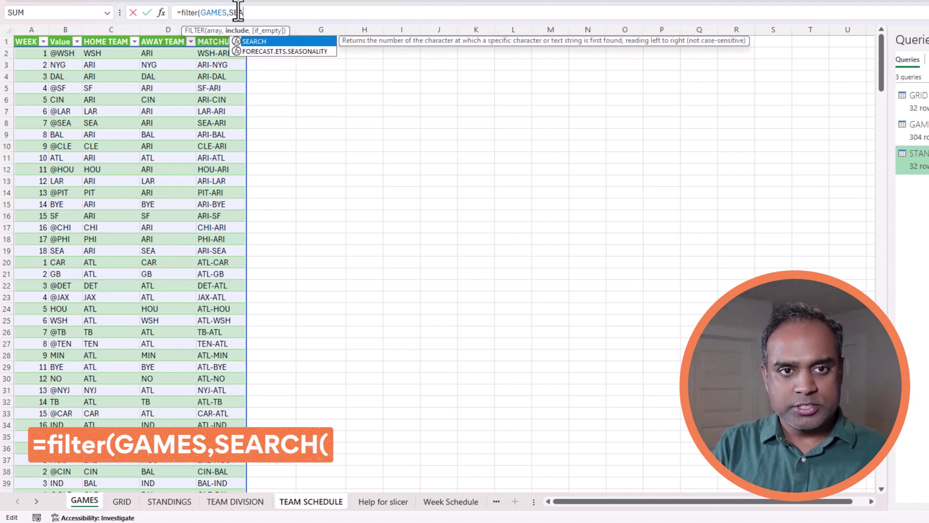
{"action": "type", "text": "RCH("}
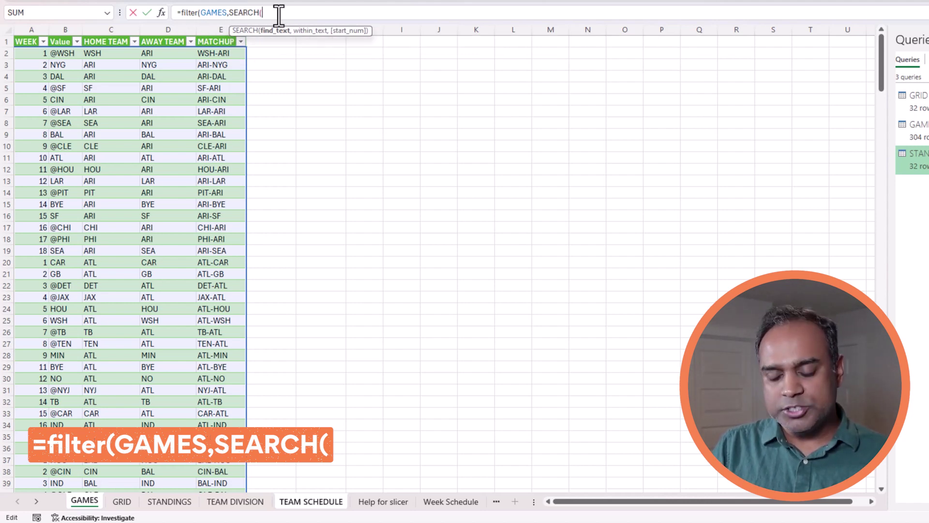
{"action": "type", "text": "TEAMSELEC"}
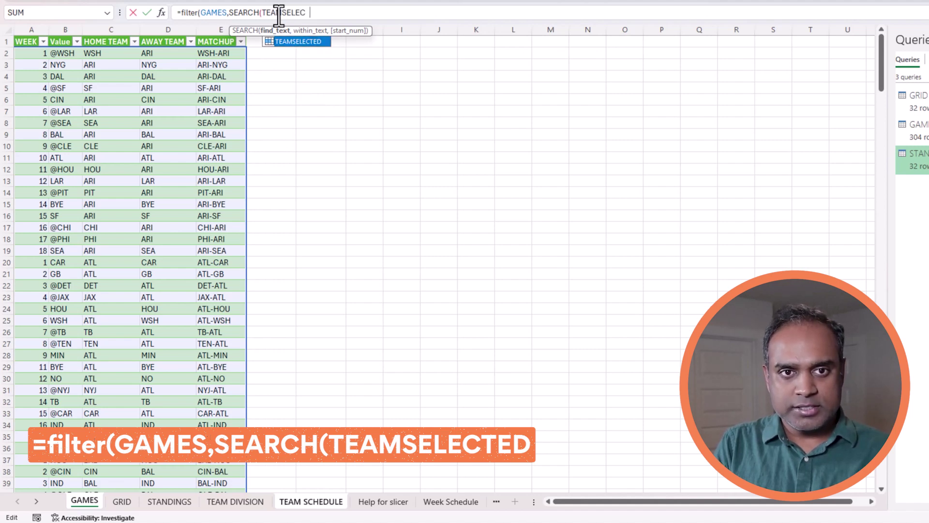
{"action": "type", "text": "TED"}
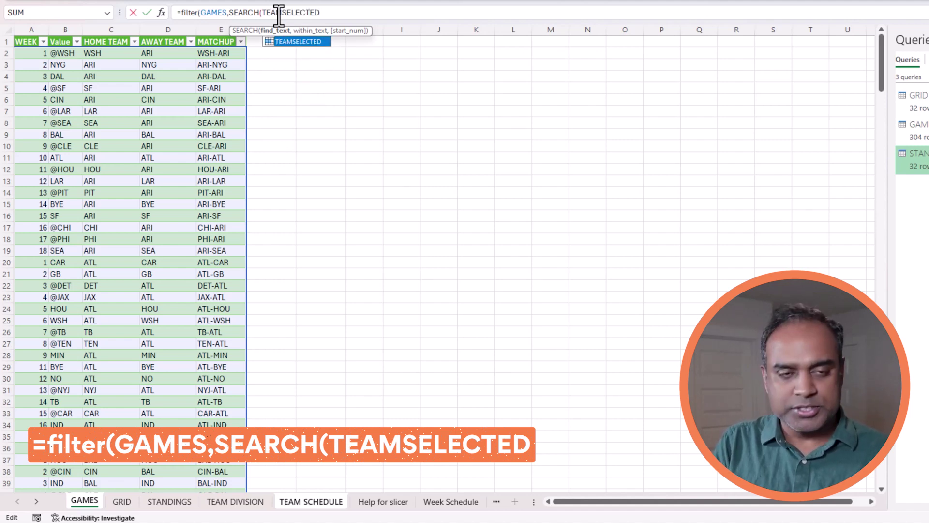
{"action": "type", "text": ","}
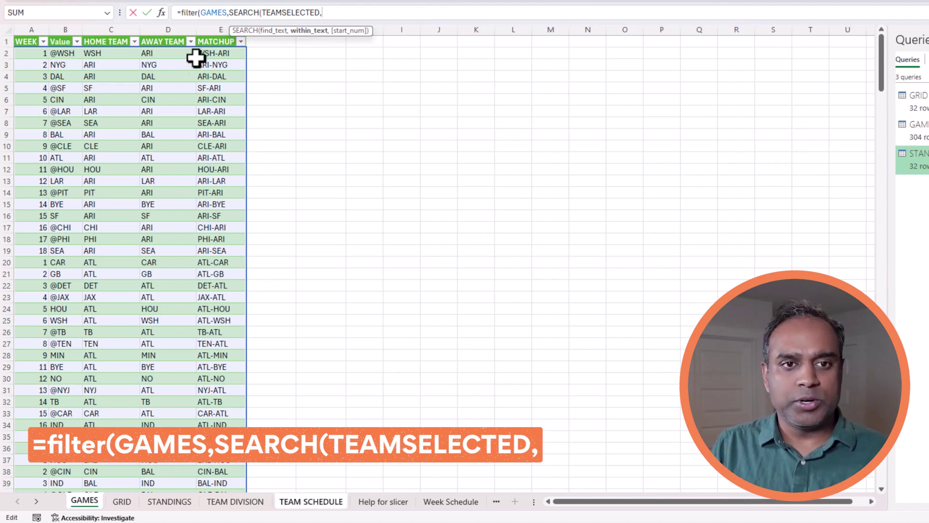
{"action": "type", "text": "GAMES["}
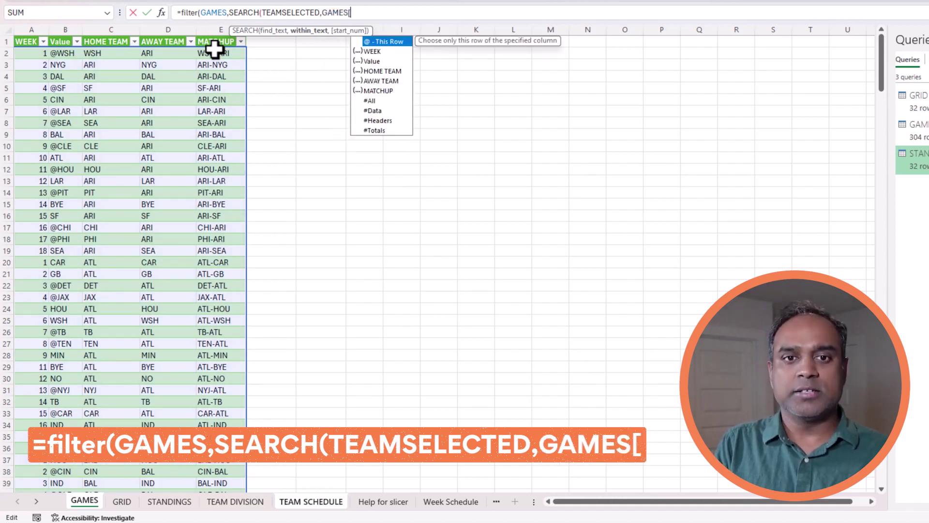
{"action": "type", "text": "MA"}
{"action": "key", "text": "Tab"}
Close the SEARCH call and wrap it as IFERROR(SEARCH(...),0)>0 in the C12 filter.
{"action": "type", "text": "]"}
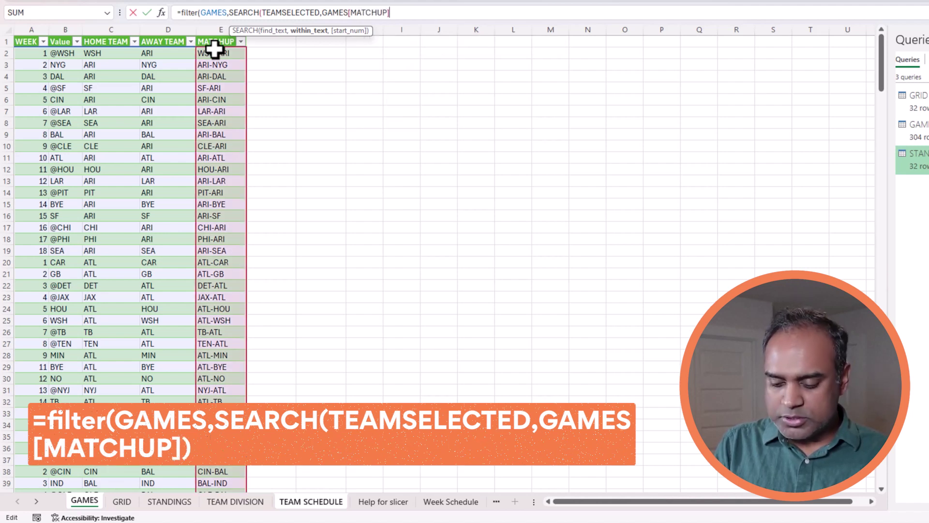
{"action": "type", "text": ")"}
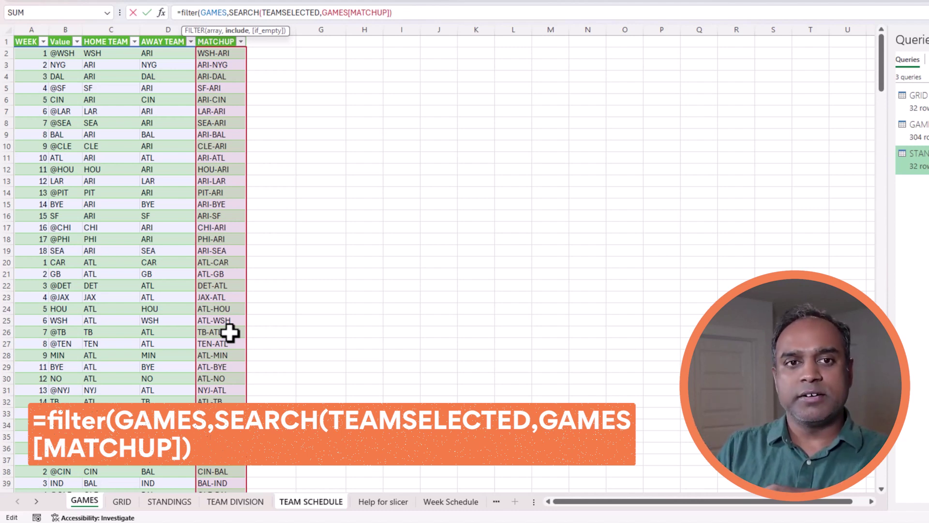
{"action": "left_click", "coordinate": [229, 12]}
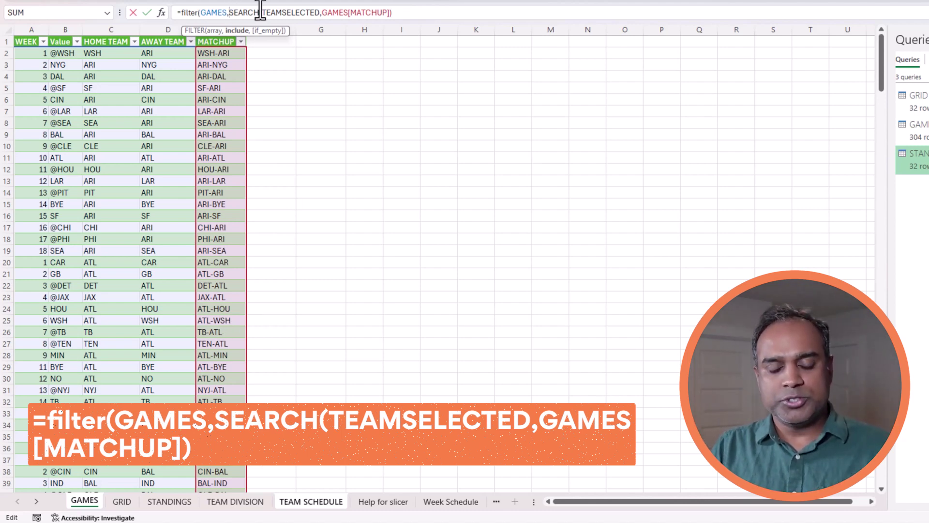
{"action": "type", "text": "IFERROR("}
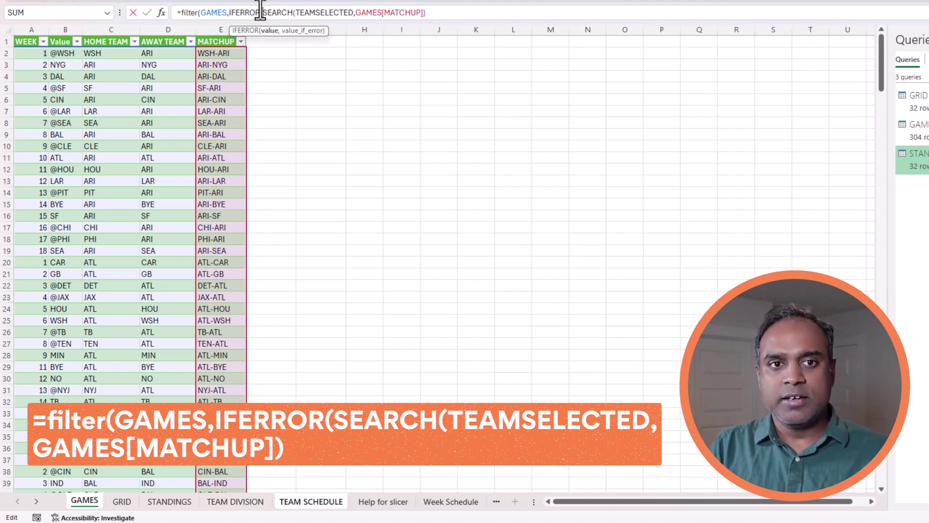
{"action": "left_click", "coordinate": [460, 13]}
{"action": "type", "text": ",0)"}
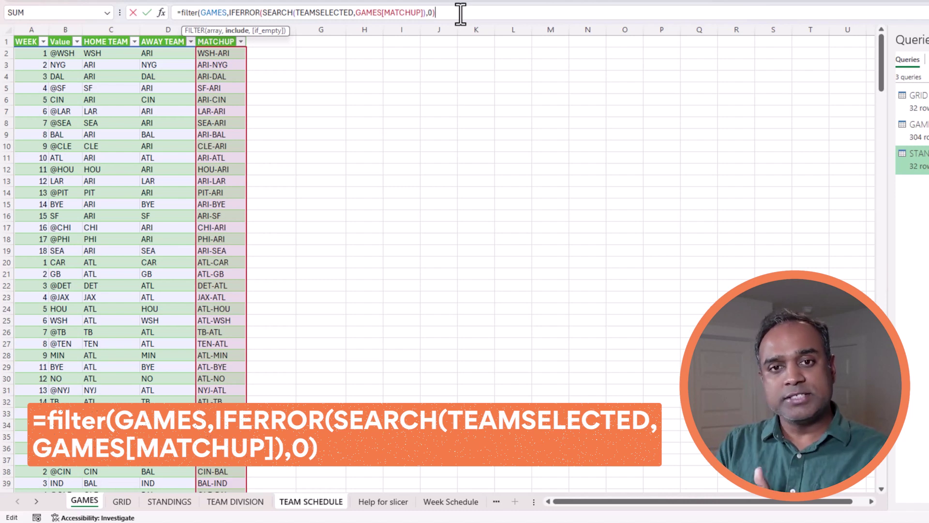
{"action": "type", "text": ">0"}
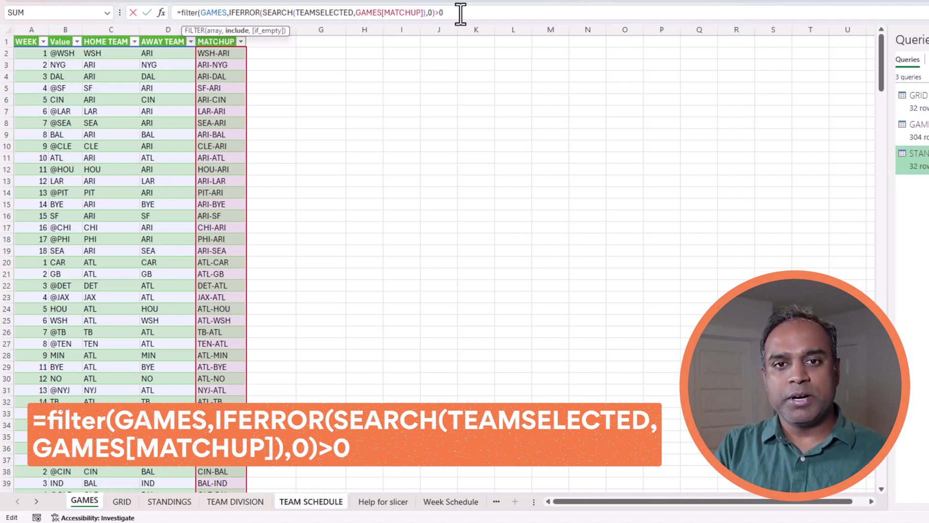
Commit the FILTER formula in C12 and review CAR's matchup values, such as SEA-CAR.
{"action": "type", "text": ")"}
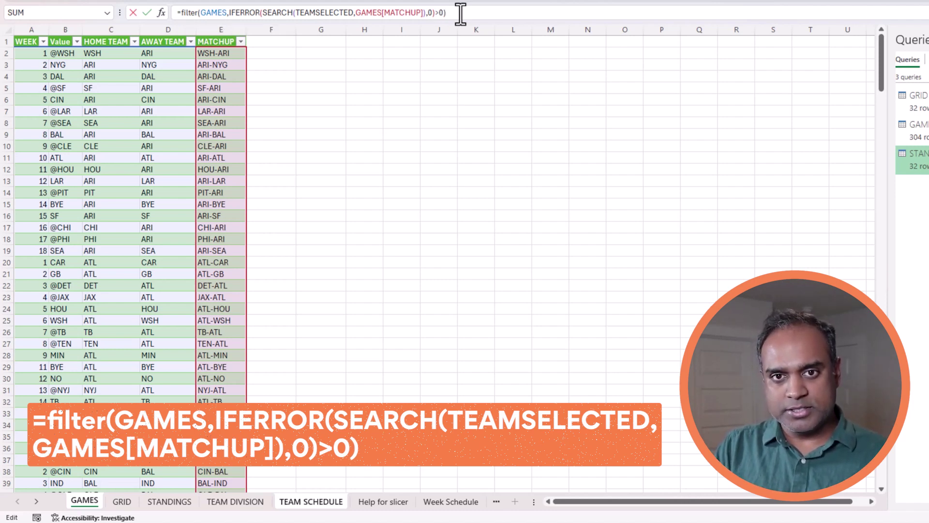
{"action": "key", "text": "Return"}
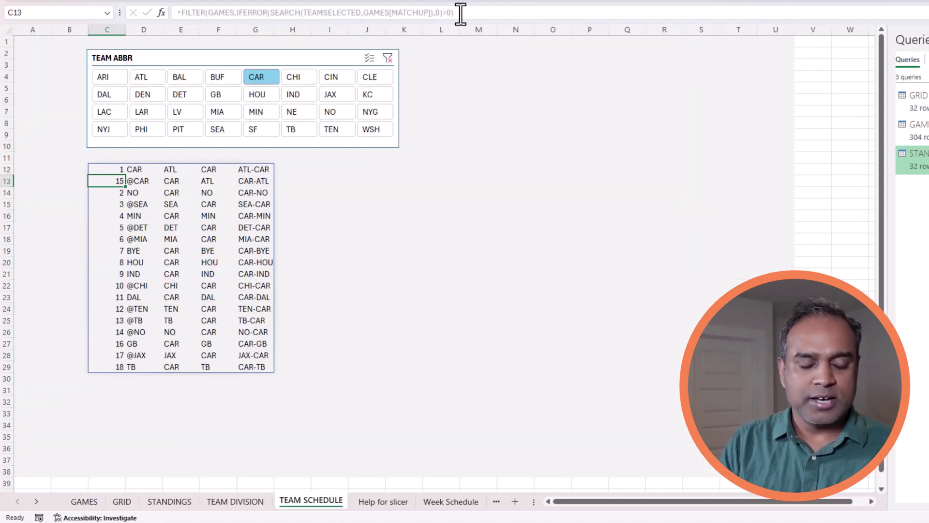
{"action": "left_click", "coordinate": [249, 171]}
{"action": "left_click", "coordinate": [255, 182]}
{"action": "left_click", "coordinate": [258, 194]}
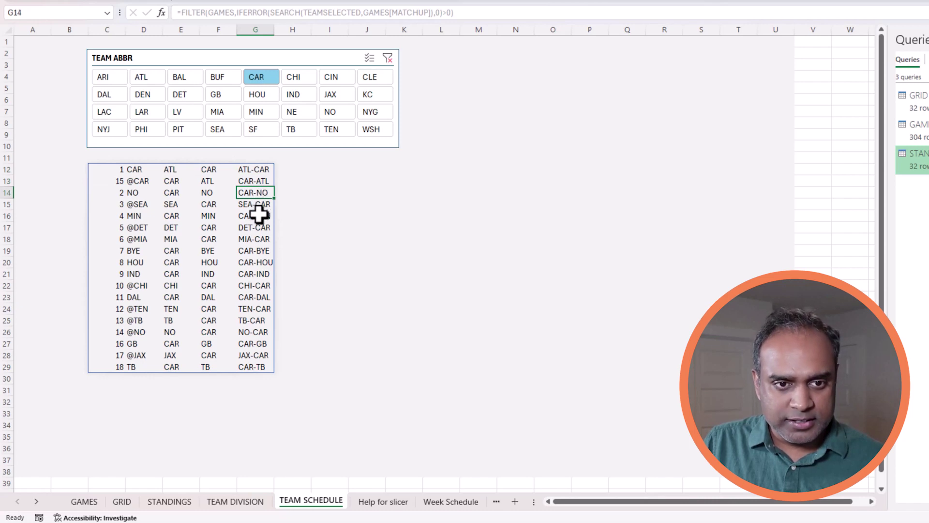
{"action": "left_click", "coordinate": [256, 205]}
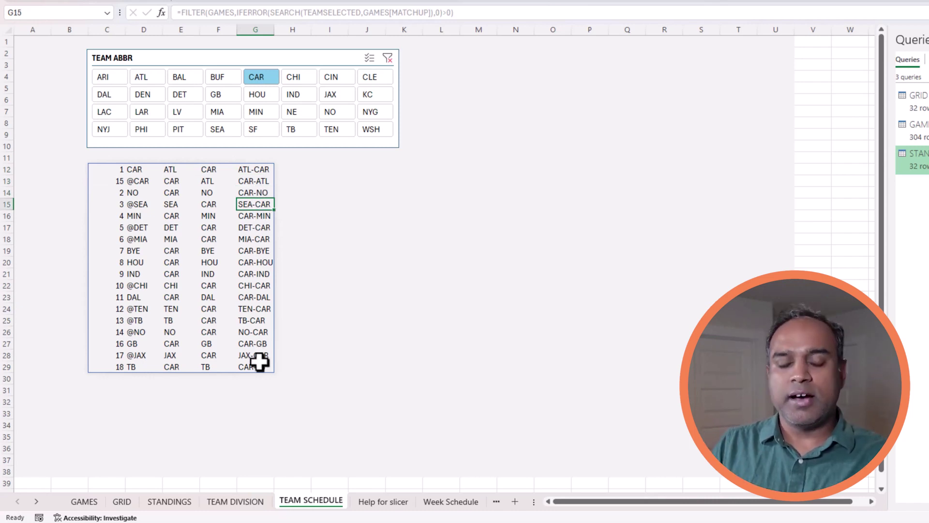
Inspect TEAMSELECTED in the C12 formula and switch the TEAM ABBR slicer to CHI.
{"action": "left_click", "coordinate": [120, 170]}
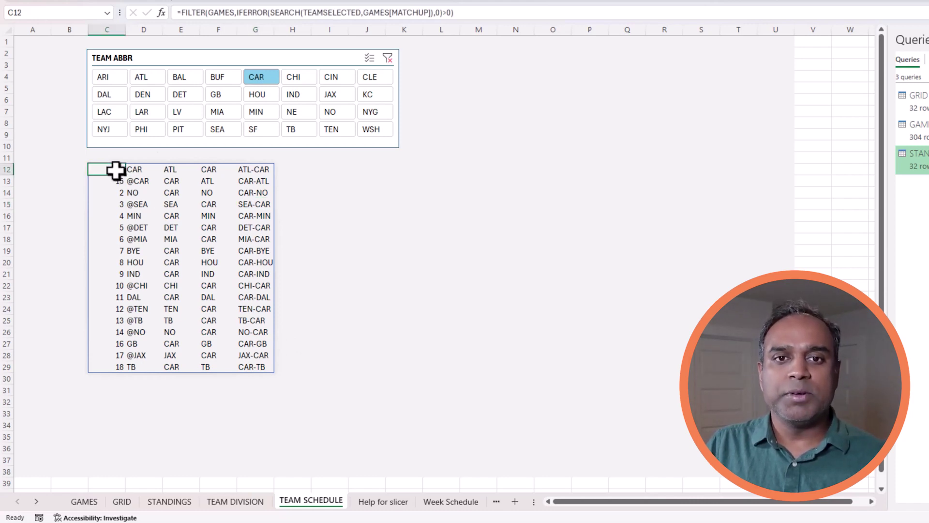
{"action": "double_click", "coordinate": [313, 12]}
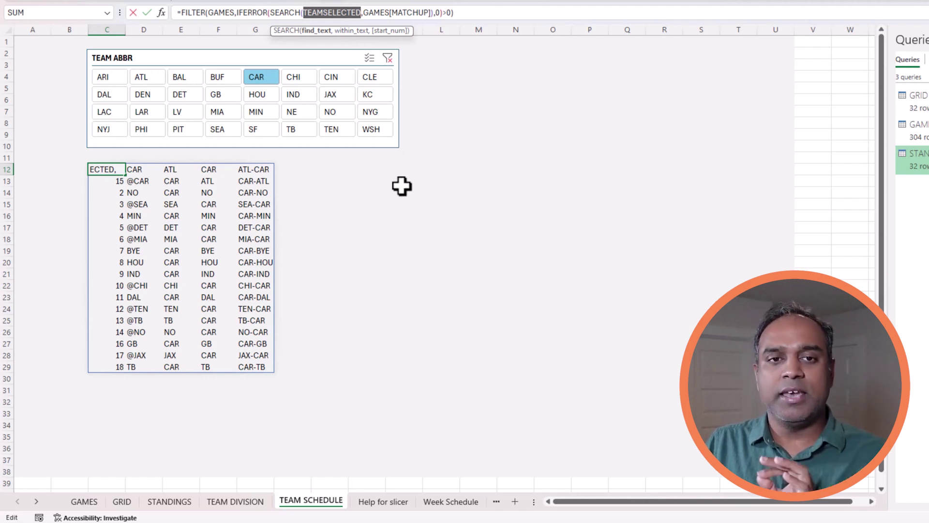
{"action": "key", "text": "Escape"}
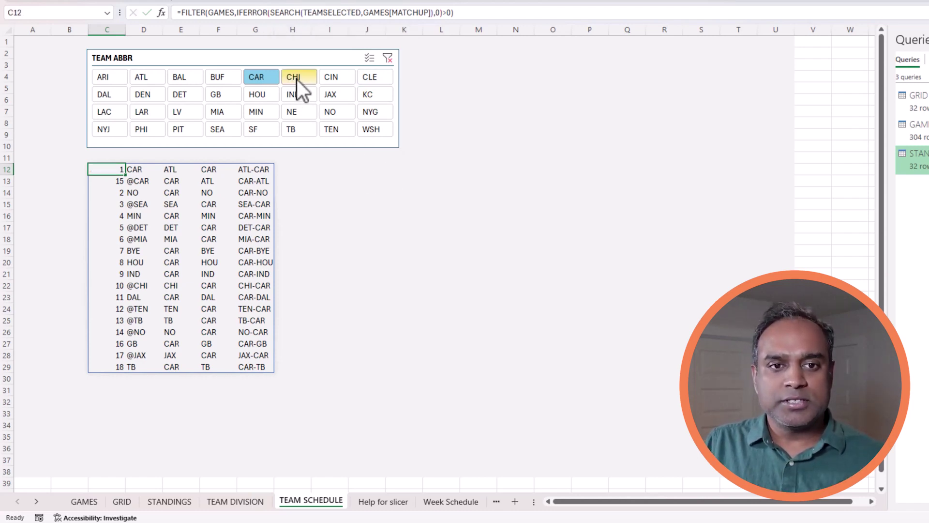
{"action": "left_click", "coordinate": [297, 79]}
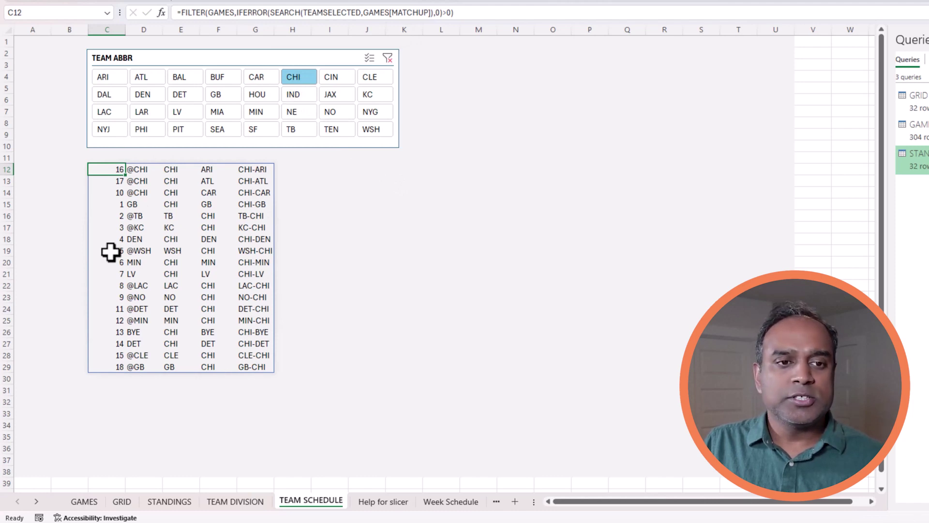
{"action": "left_click", "coordinate": [352, 12]}
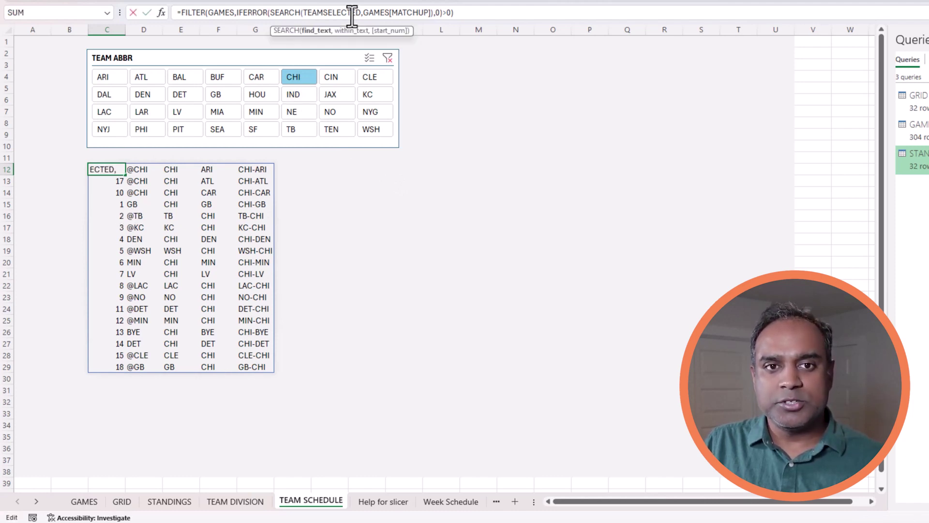
{"action": "double_click", "coordinate": [352, 12]}
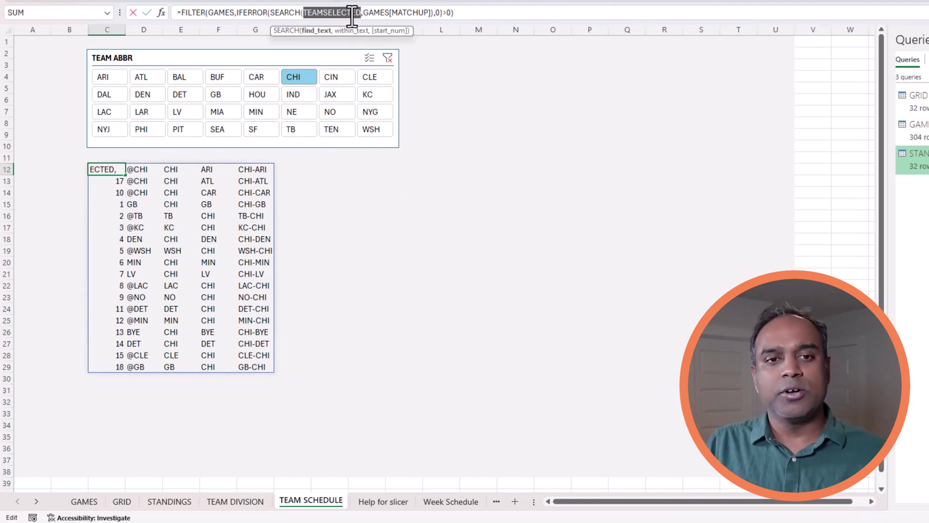
{"action": "key", "text": "Escape"}
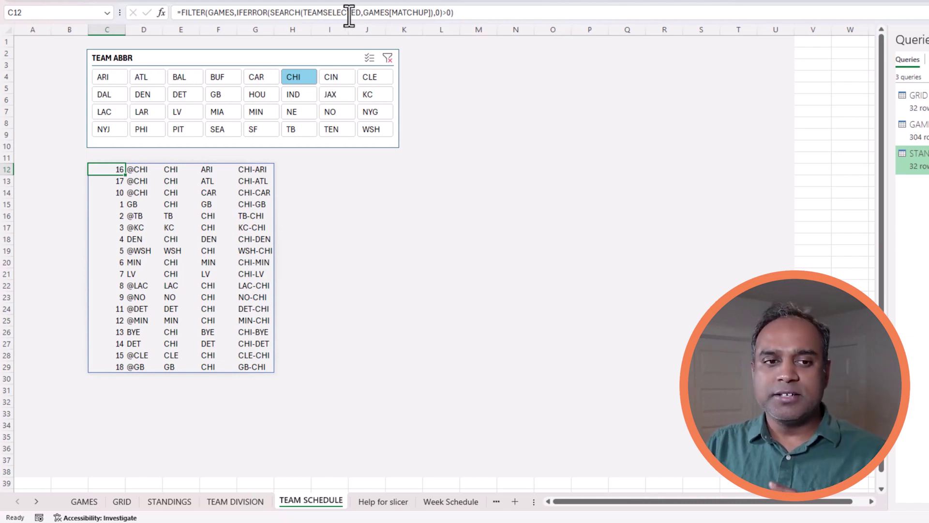
Wrap C12's FILTER formula in SORT(...,1,1) to order CHI's games by week ascending.
{"action": "left_click", "coordinate": [181, 13]}
{"action": "type", "text": "SORT("}
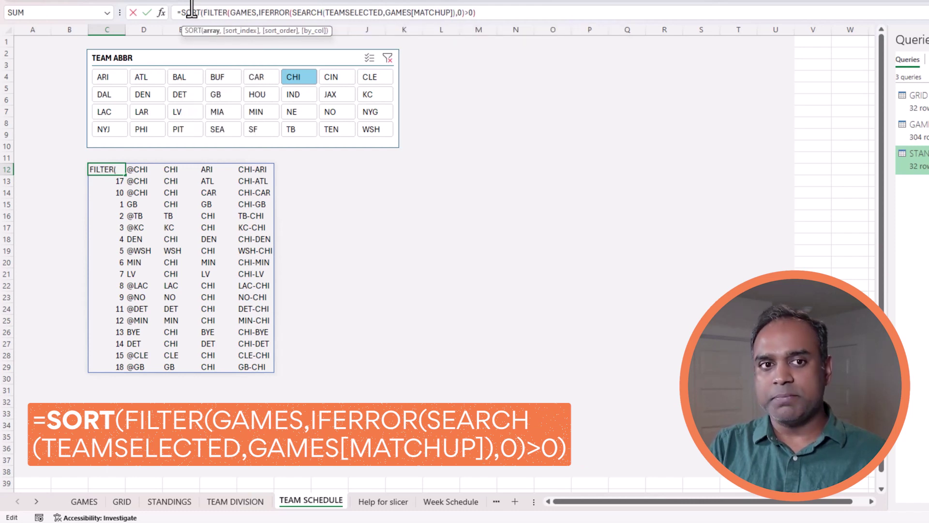
{"action": "left_click", "coordinate": [474, 13]}
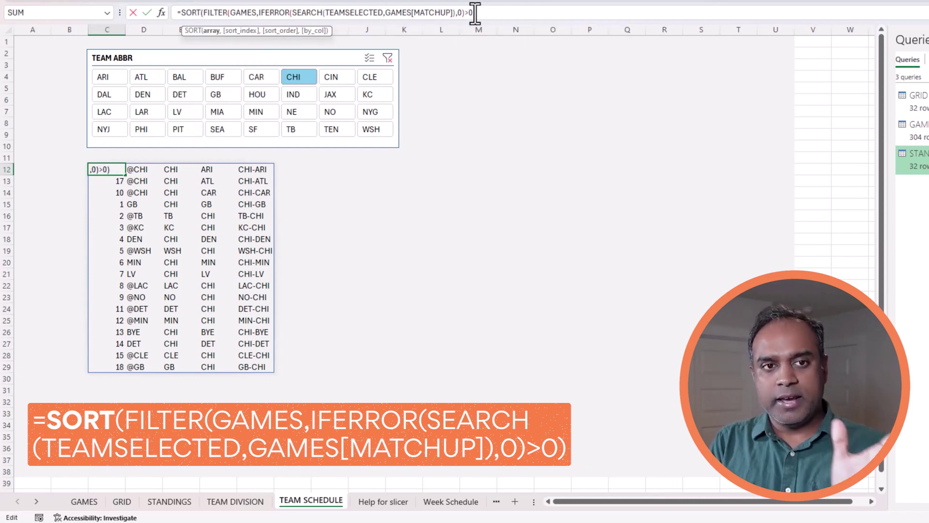
{"action": "type", "text": ",1"}
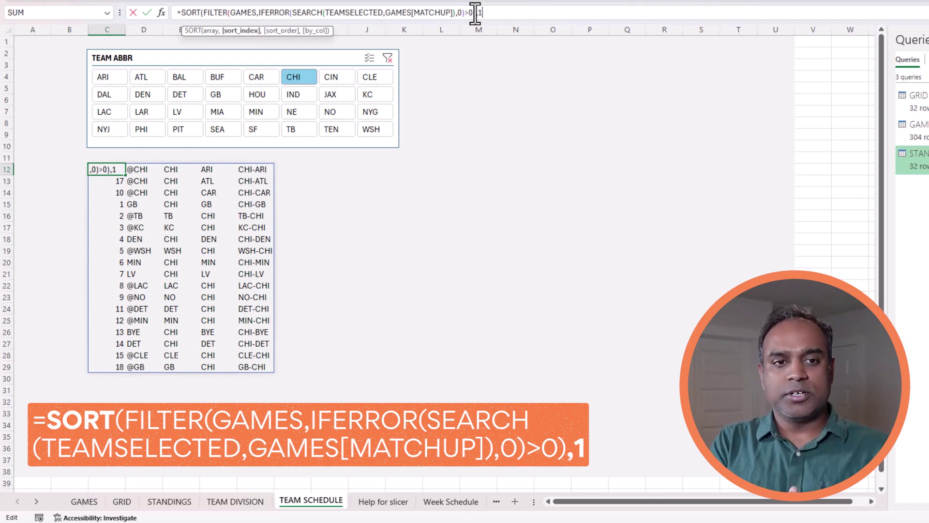
{"action": "type", "text": ",1"}
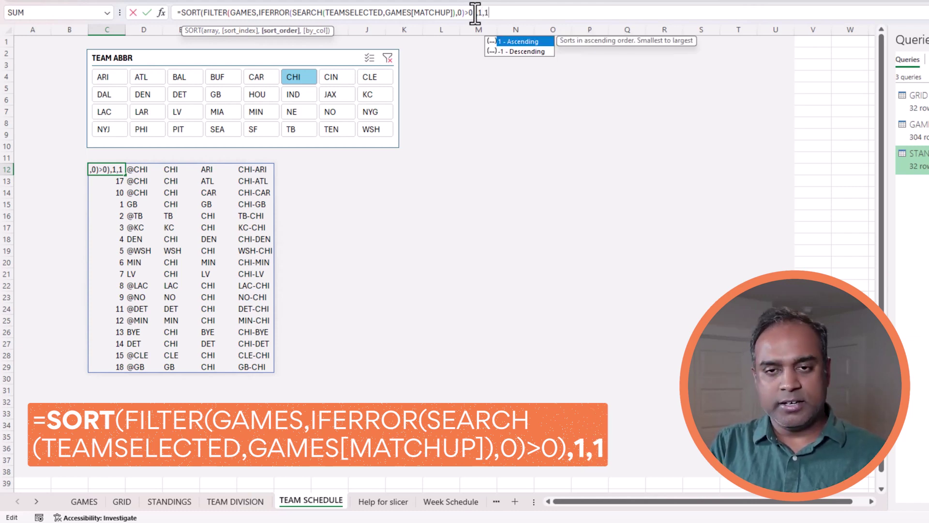
{"action": "type", "text": ")"}
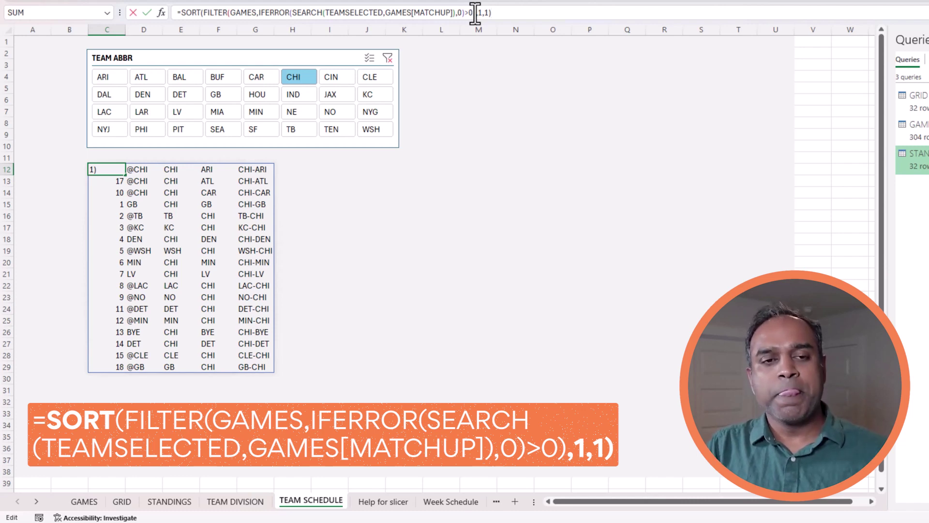
{"action": "key", "text": "Return"}
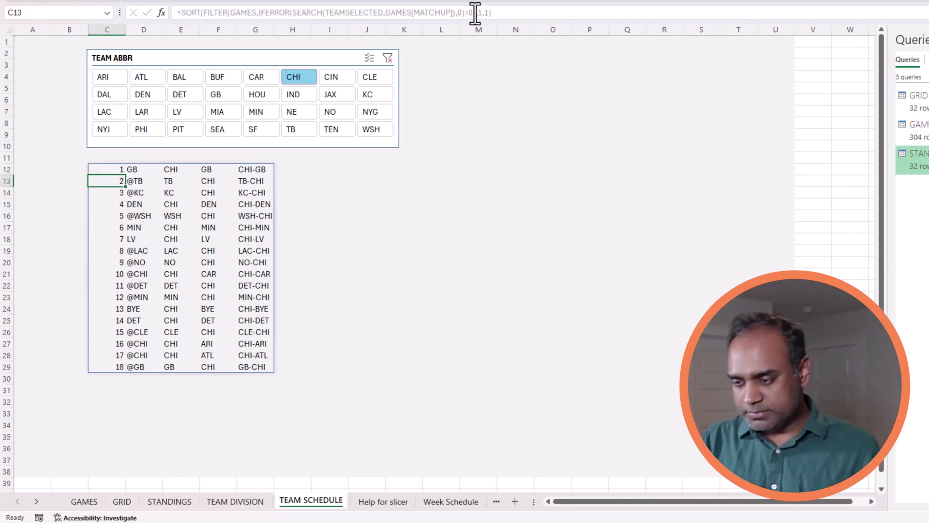
Enter the heading WEEK in C11 above the week numbers.
{"action": "key", "text": "Up"}
{"action": "key", "text": "Up"}
{"action": "type", "text": "WEEK"}
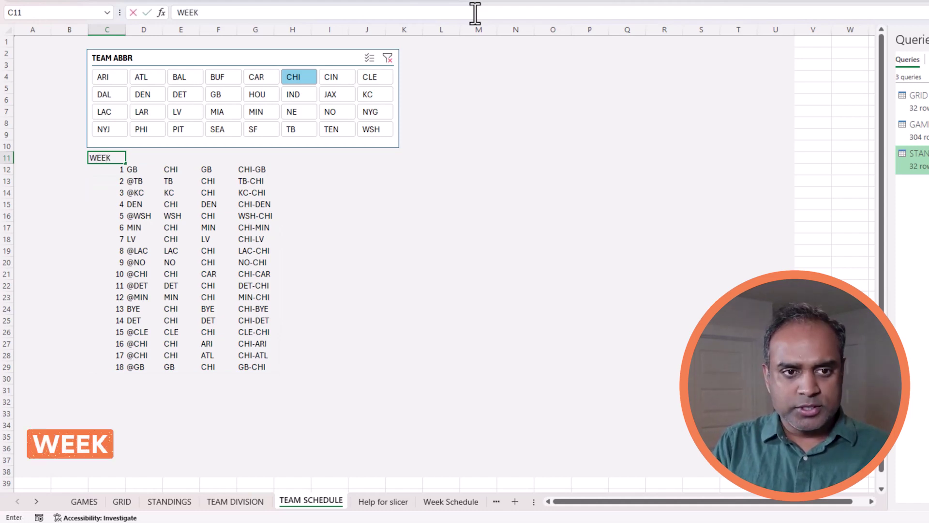
{"action": "key", "text": "Return"}
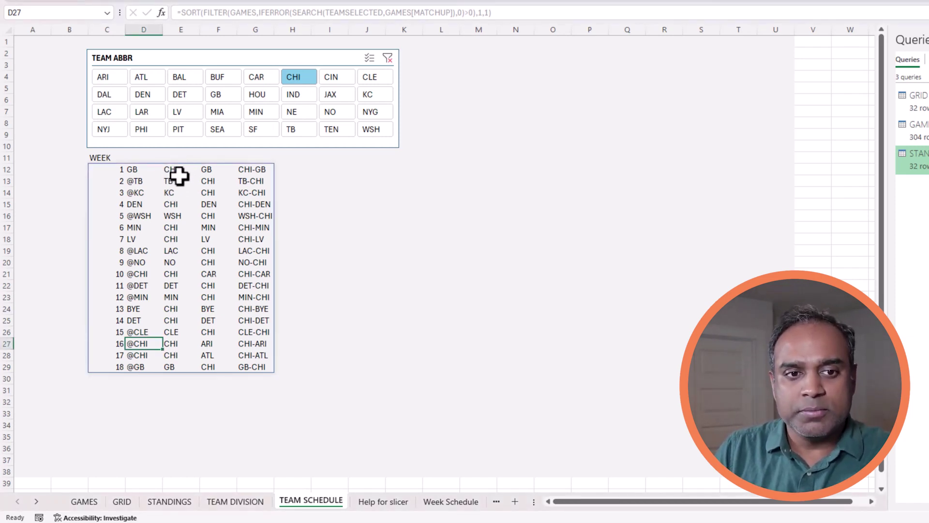
Review the team values in columns E and F, including the TB entry.
{"action": "left_click_drag", "start_coordinate": [179, 175], "coordinate": [187, 367]}
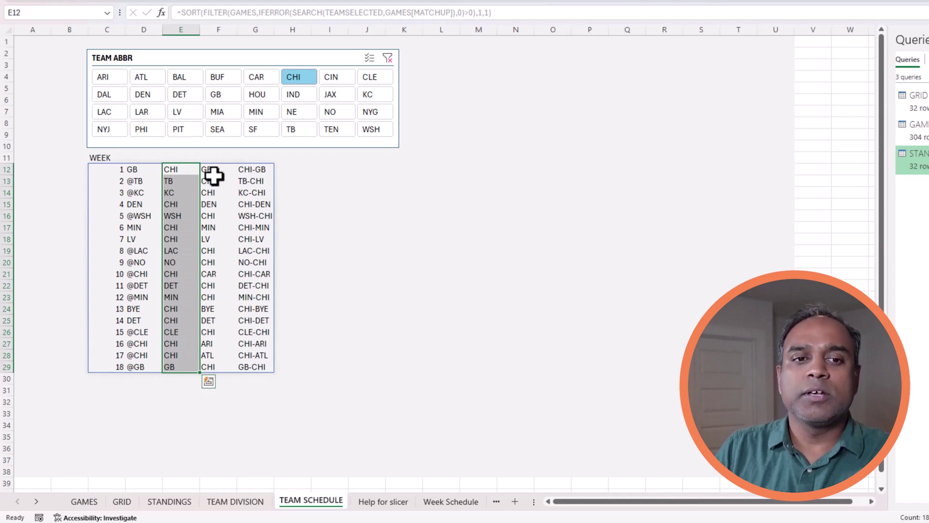
{"action": "left_click_drag", "start_coordinate": [213, 172], "coordinate": [212, 360]}
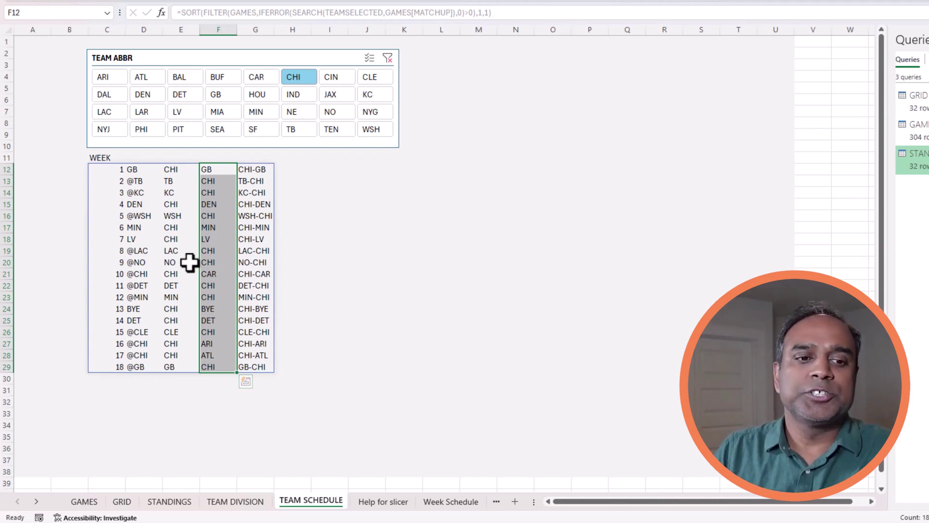
{"action": "left_click", "coordinate": [178, 171]}
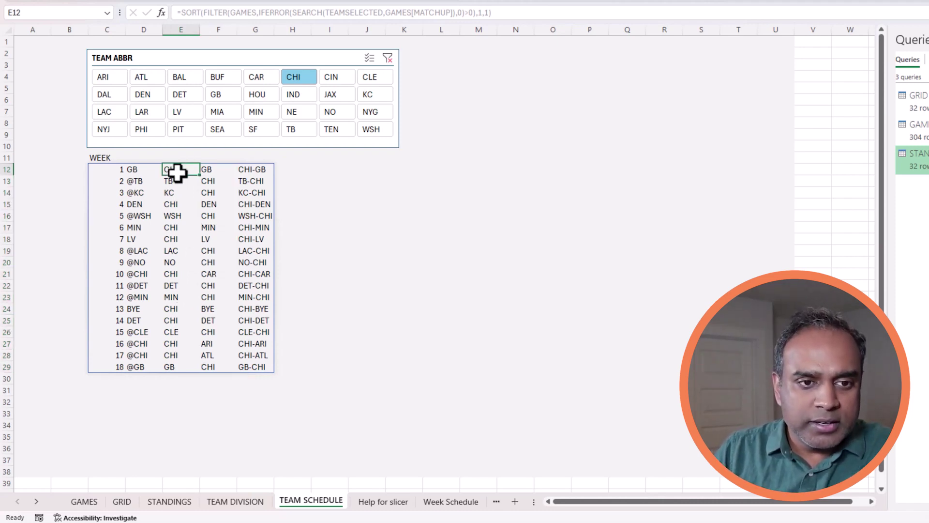
{"action": "left_click", "coordinate": [209, 170]}
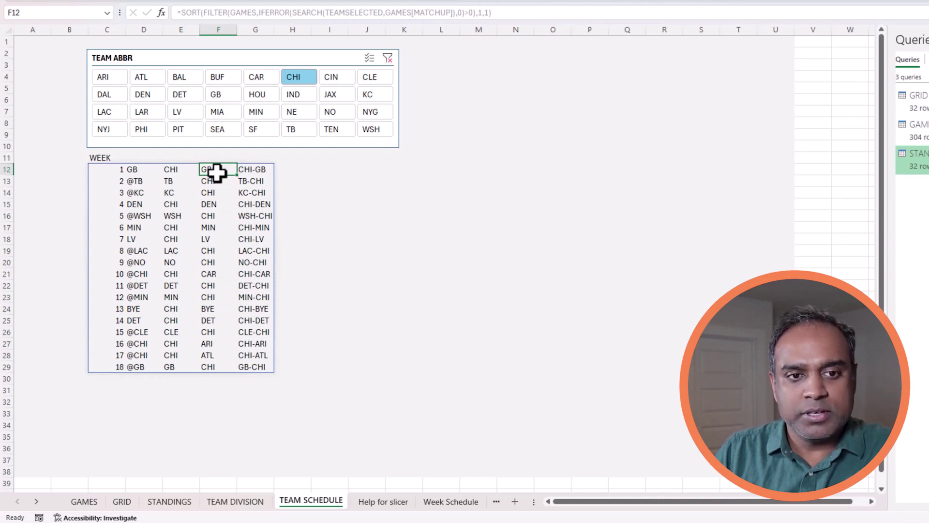
{"action": "left_click", "coordinate": [180, 181]}
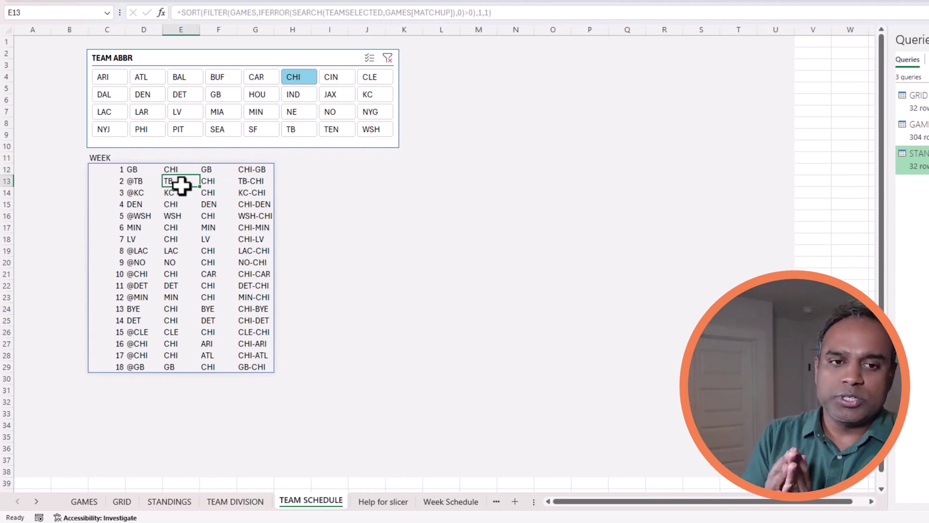
{"action": "left_click", "coordinate": [283, 173]}
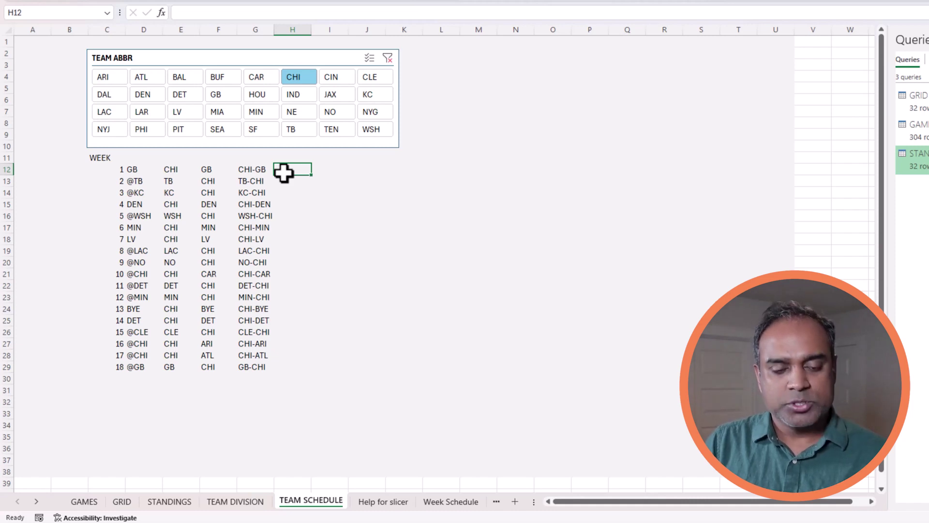
{"action": "key", "text": "Up"}
{"action": "type", "text": "vs"}
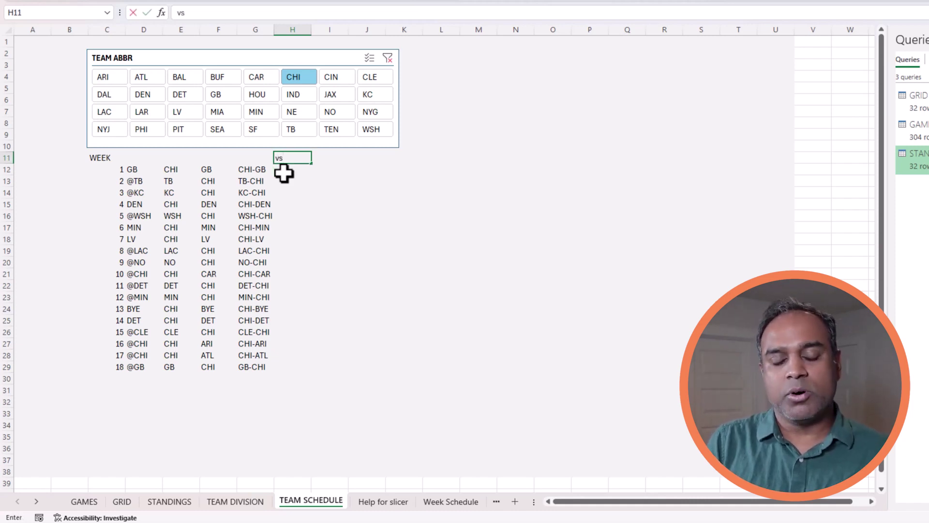
{"action": "key", "text": "Escape"}
{"action": "key", "text": "Right"}
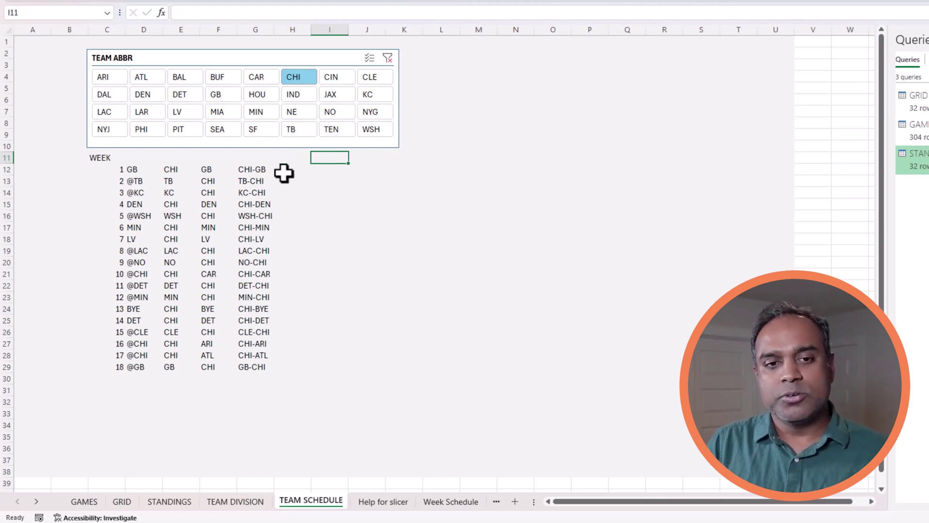
{"action": "type", "text": "opp"}
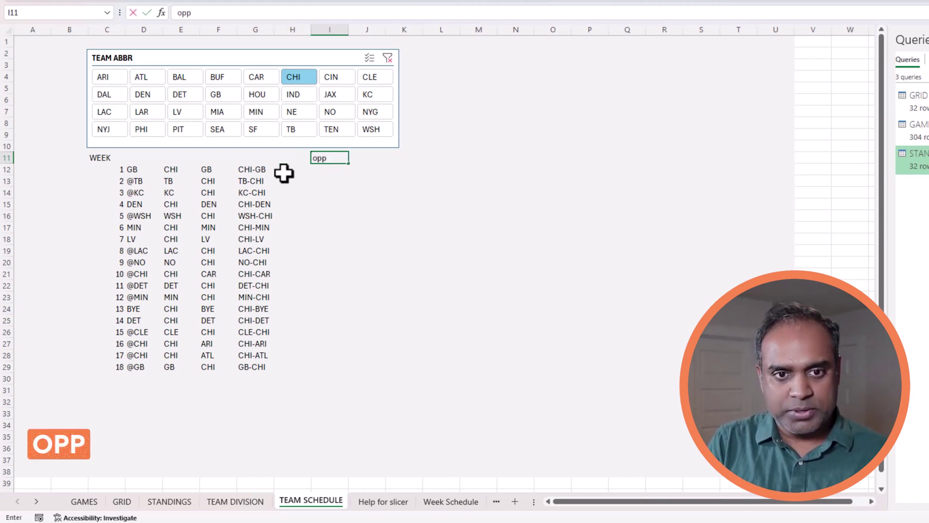
{"action": "key", "text": "Return"}
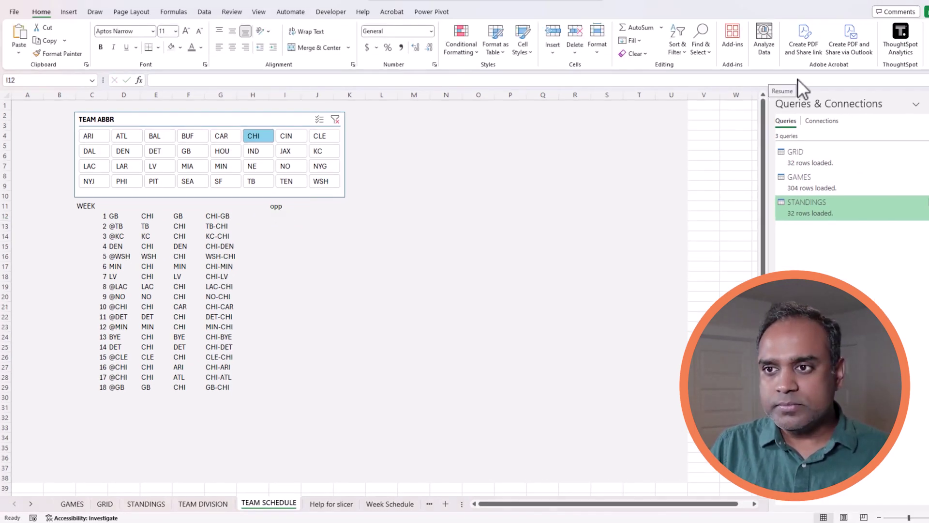
{"action": "left_click", "coordinate": [281, 222]}
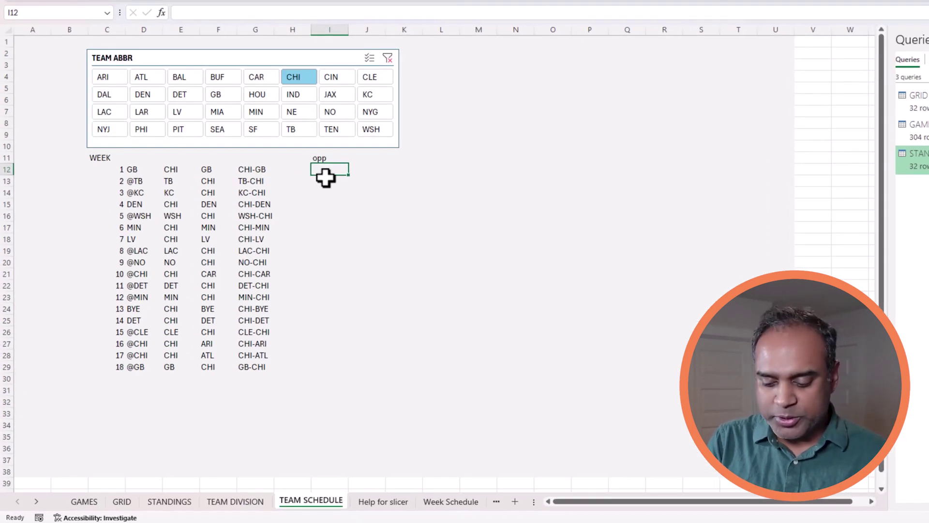
{"action": "type", "text": "=substi"}
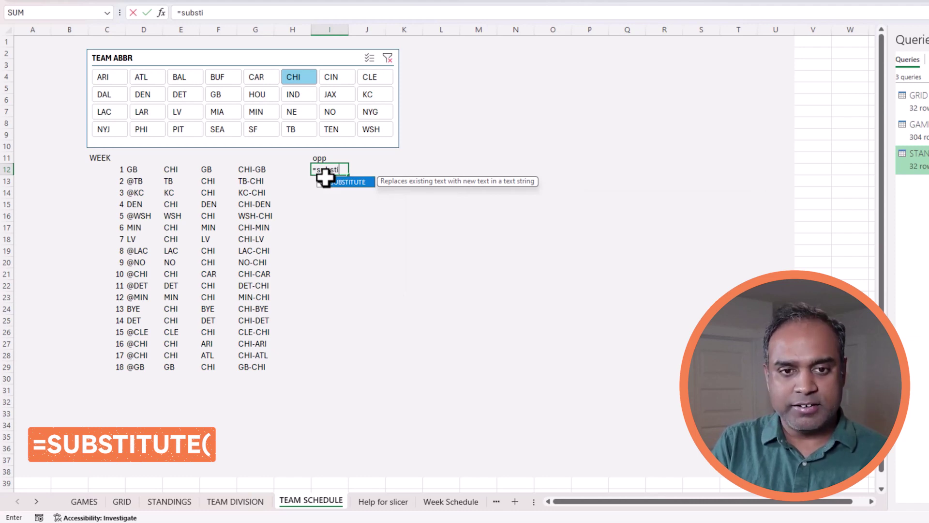
{"action": "key", "text": "Tab"}
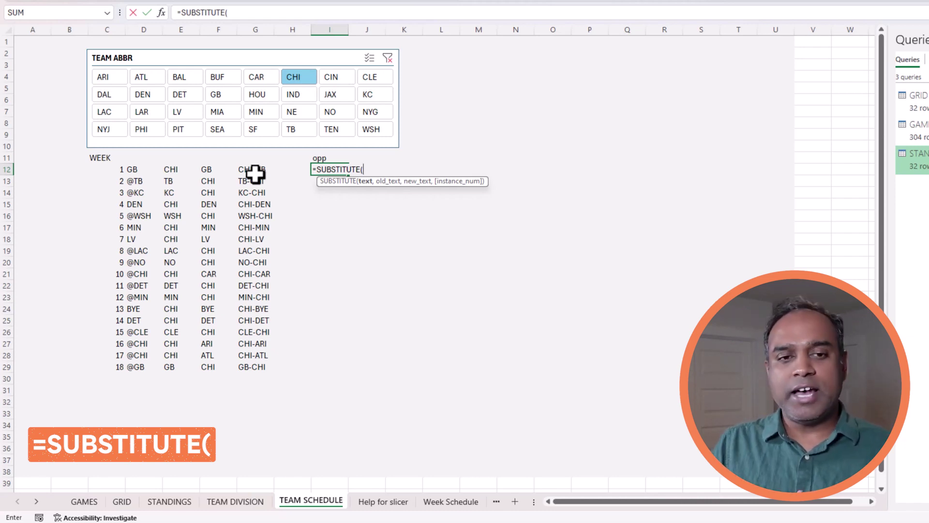
{"action": "key", "text": "Escape"}
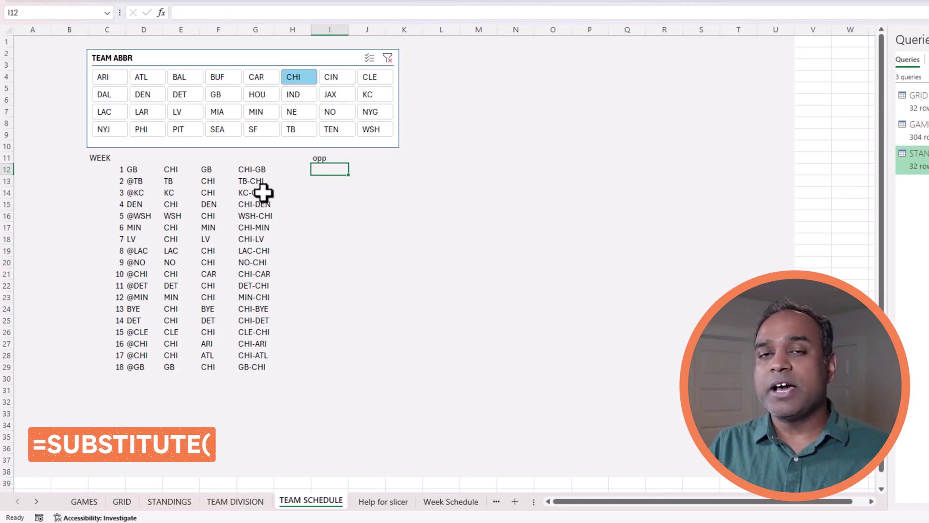
{"action": "left_click", "coordinate": [250, 170]}
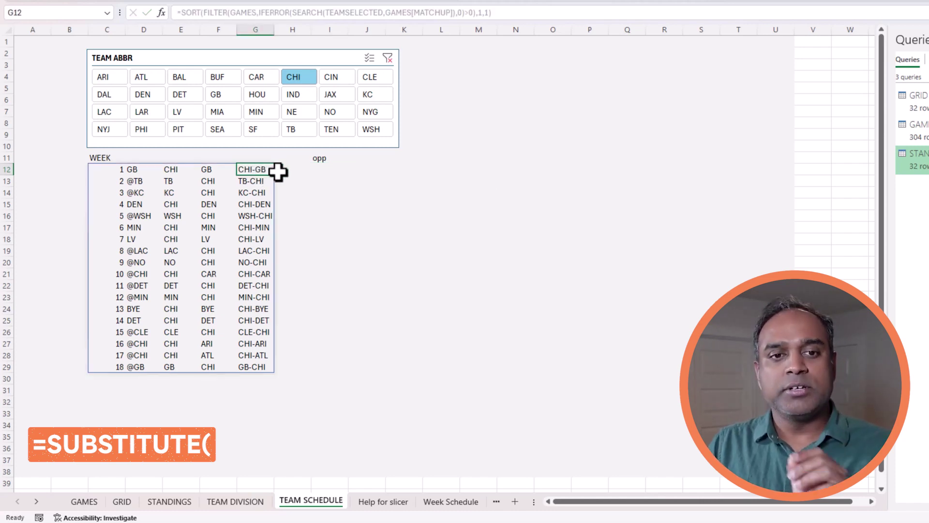
{"action": "left_click", "coordinate": [250, 183]}
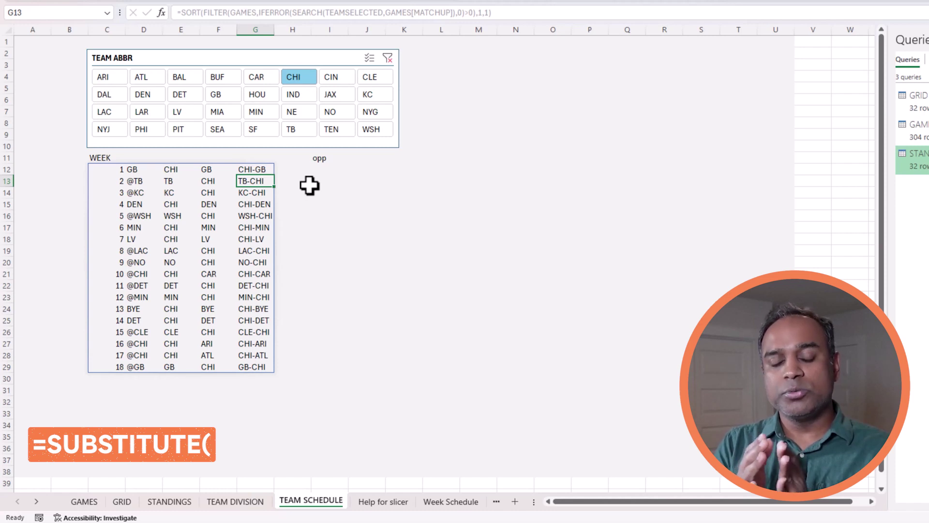
{"action": "left_click", "coordinate": [327, 168]}
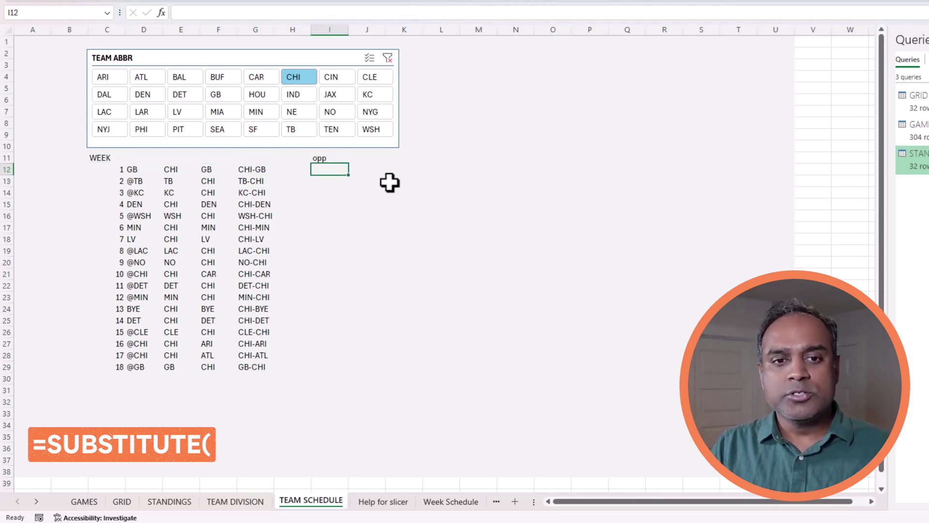
Enter =SUBSTITUTE(G12,TEAMSELECTED,"") in I12 to strip the selected team from the matchup.
{"action": "type", "text": "=subsitu"}
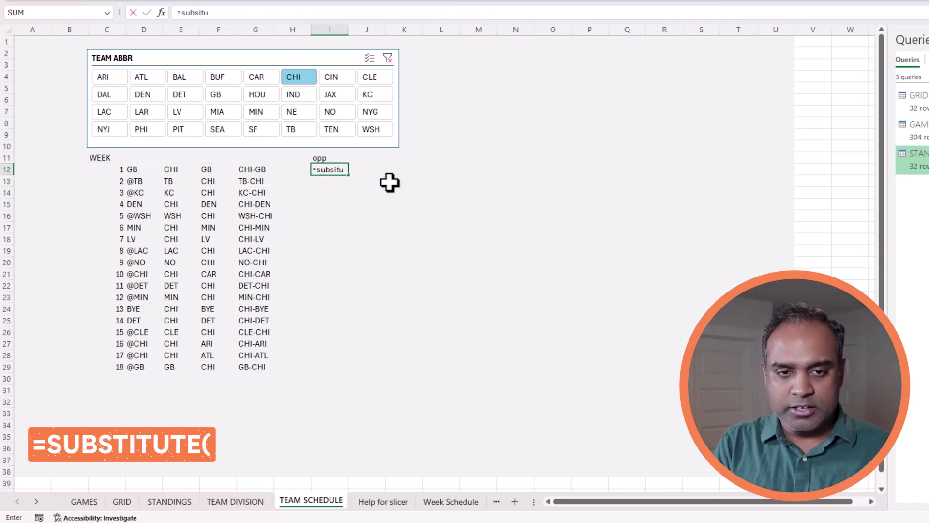
{"action": "type", "text": "te("}
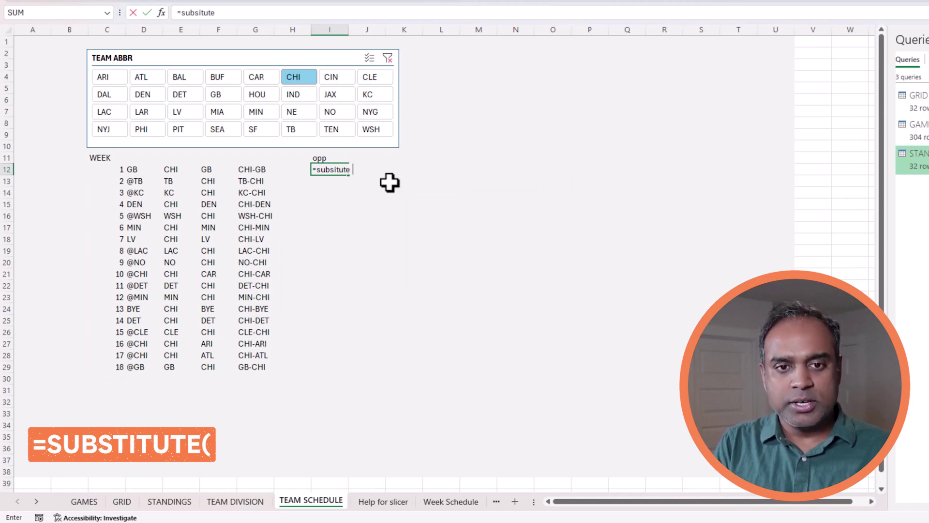
{"action": "left_click", "coordinate": [208, 11]}
{"action": "type", "text": "t"}
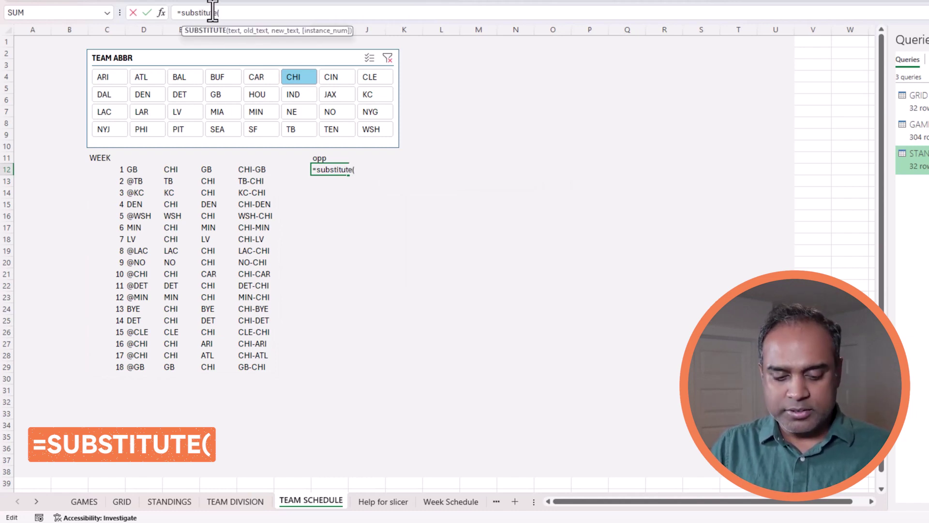
{"action": "left_click", "coordinate": [268, 169]}
{"action": "type", "text": ",\"-"}
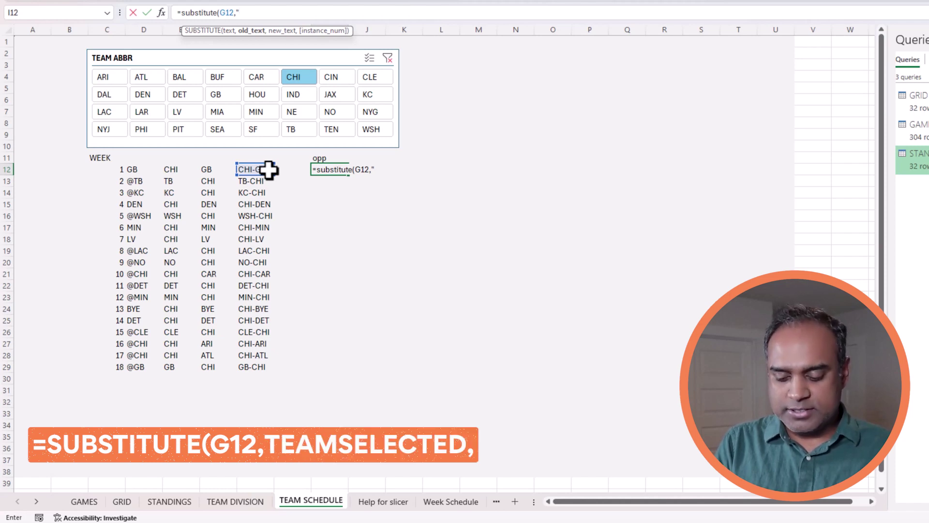
{"action": "type", "text": "TEAM"}
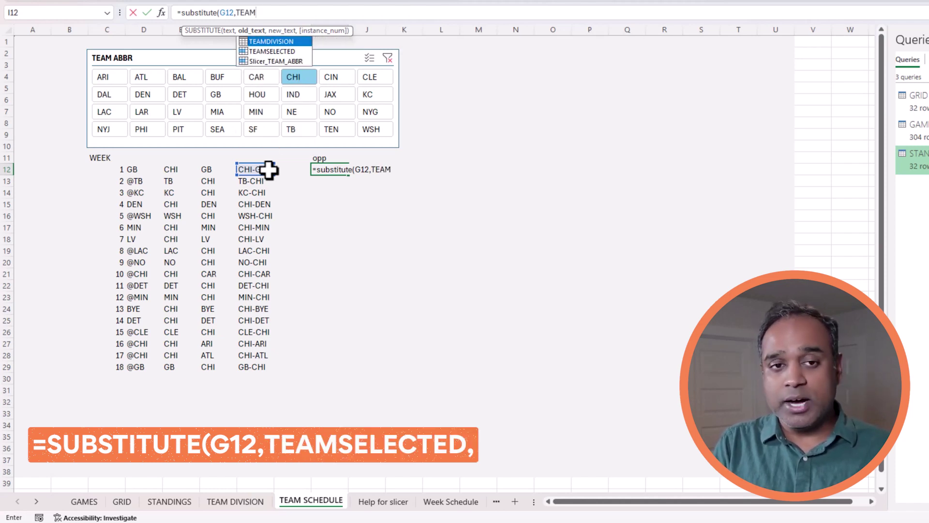
{"action": "type", "text": "SELECTED"}
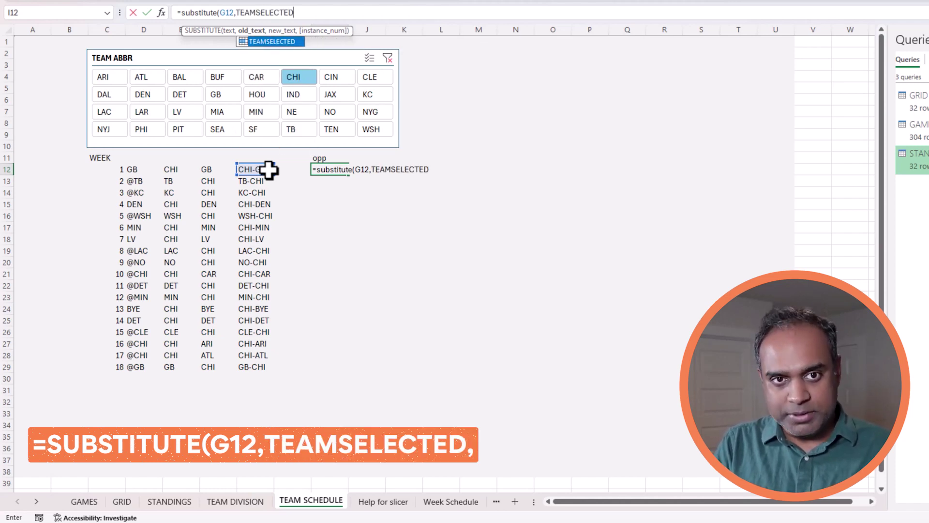
{"action": "type", "text": ","}
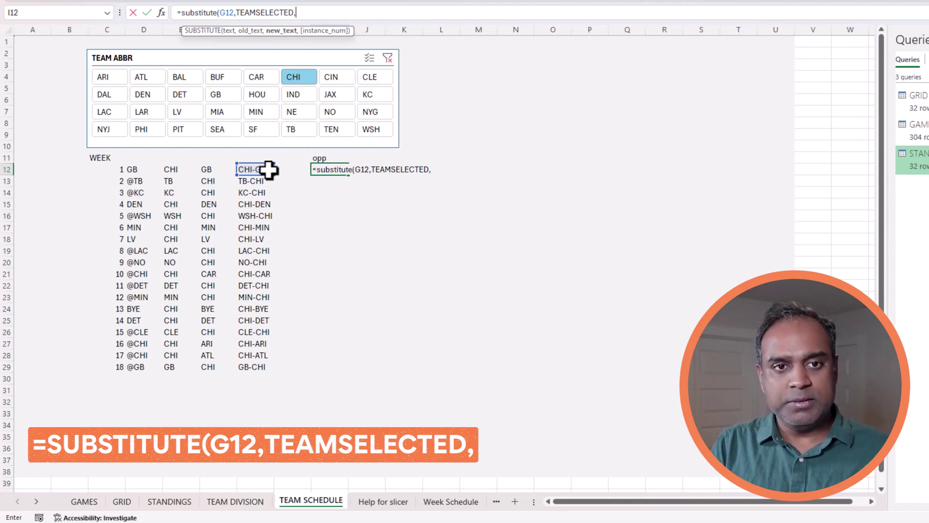
{"action": "type", "text": "\""}
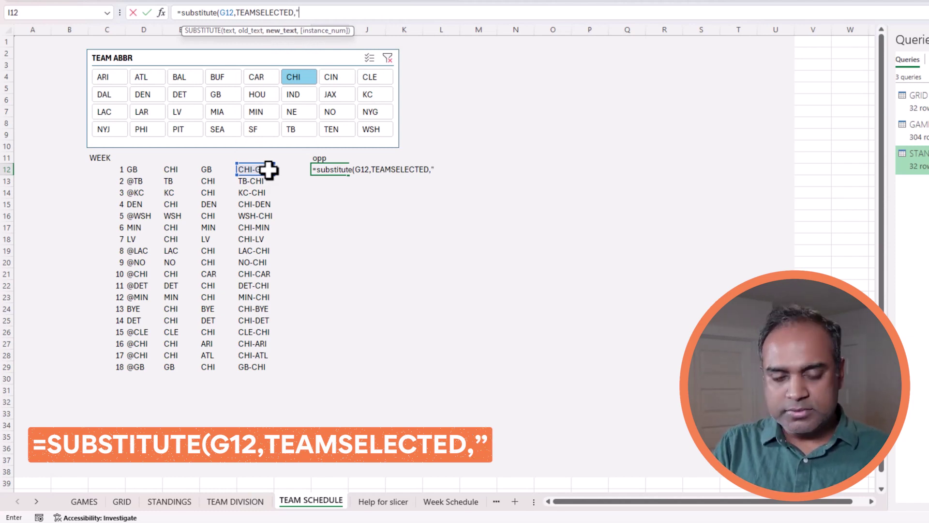
{"action": "type", "text": "\""}
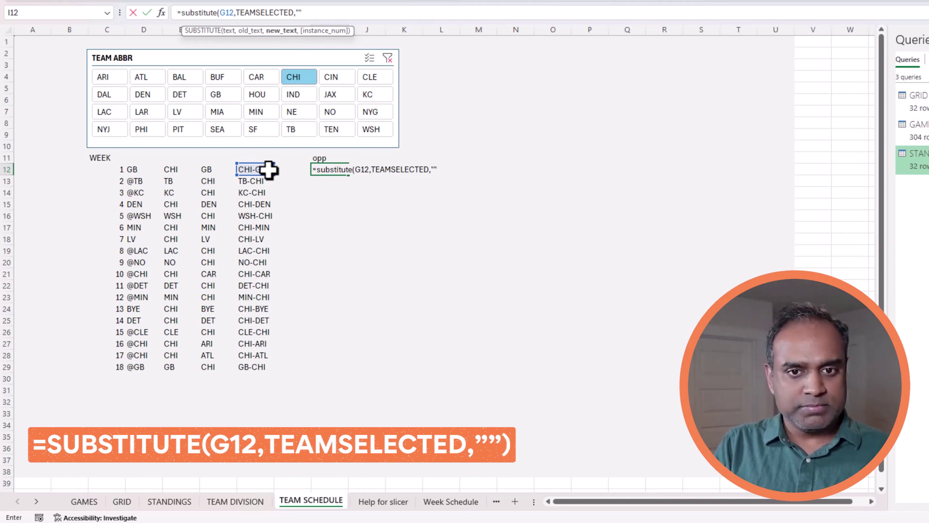
{"action": "type", "text": ")"}
{"action": "key", "text": "ctrl+Return"}
Copy the opp formula from I12 down through I29.
{"action": "left_click", "coordinate": [235, 12]}
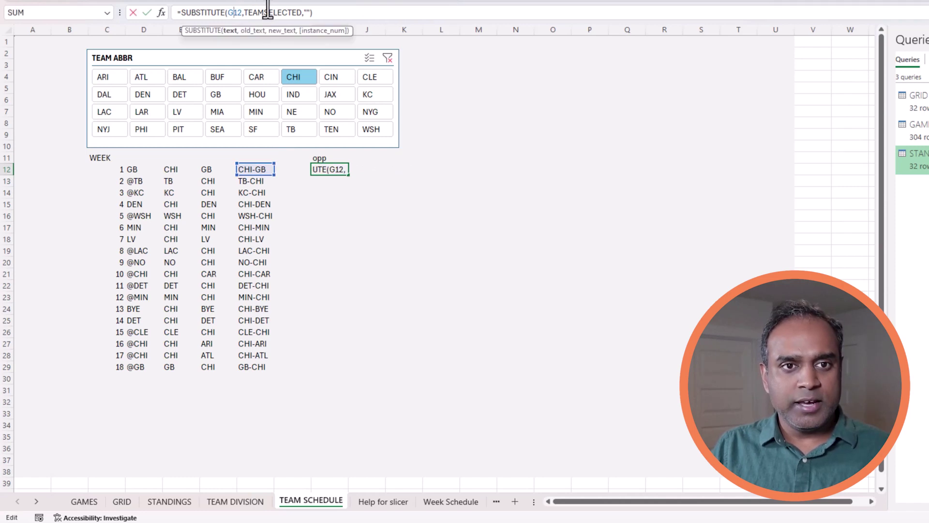
{"action": "key", "text": "Escape"}
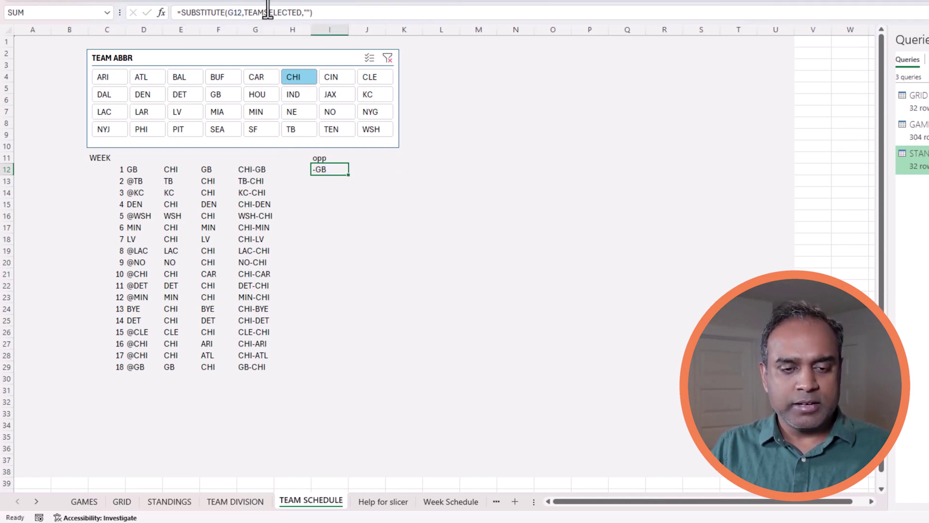
{"action": "left_click_drag", "start_coordinate": [351, 176], "coordinate": [332, 375]}
{"action": "left_click", "coordinate": [466, 189]}
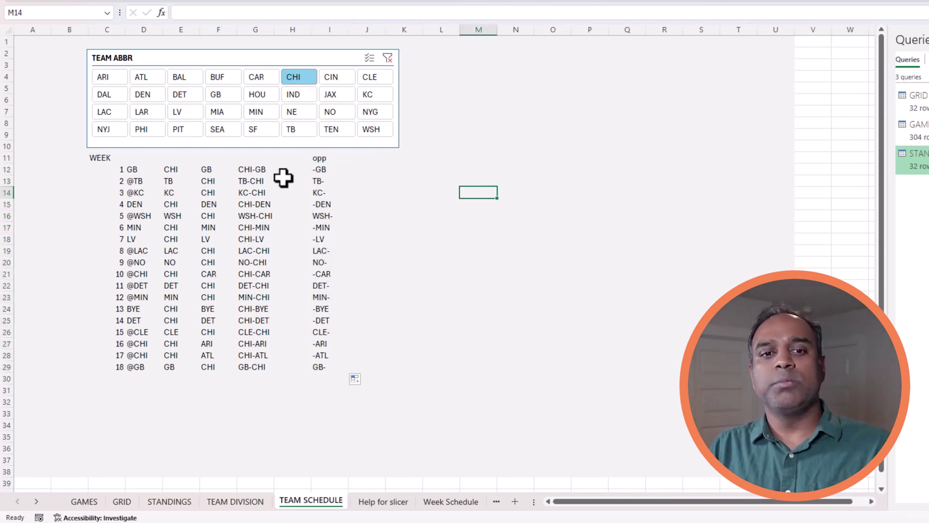
Wrap I12's formula in an outer SUBSTITUTE that replaces "-" with nothing.
{"action": "left_click", "coordinate": [320, 171]}
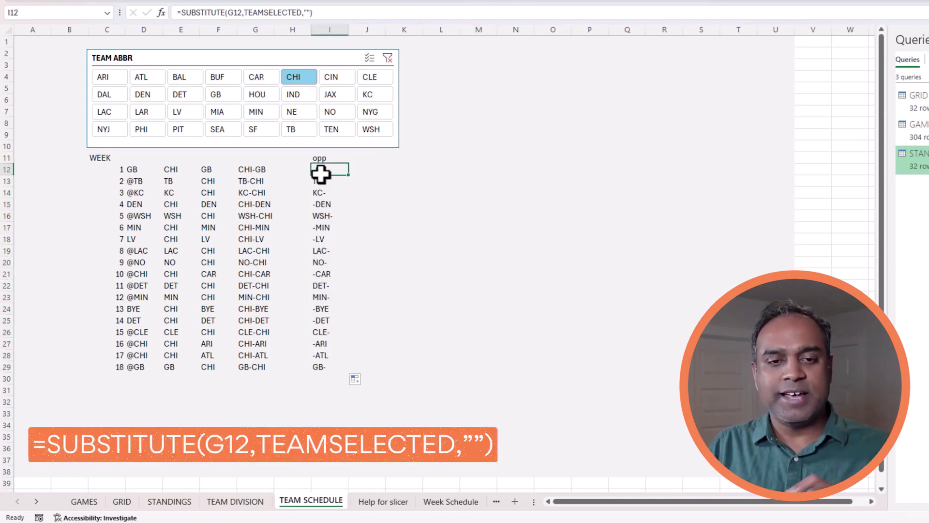
{"action": "left_click", "coordinate": [182, 13]}
{"action": "type", "text": "SUBSI"}
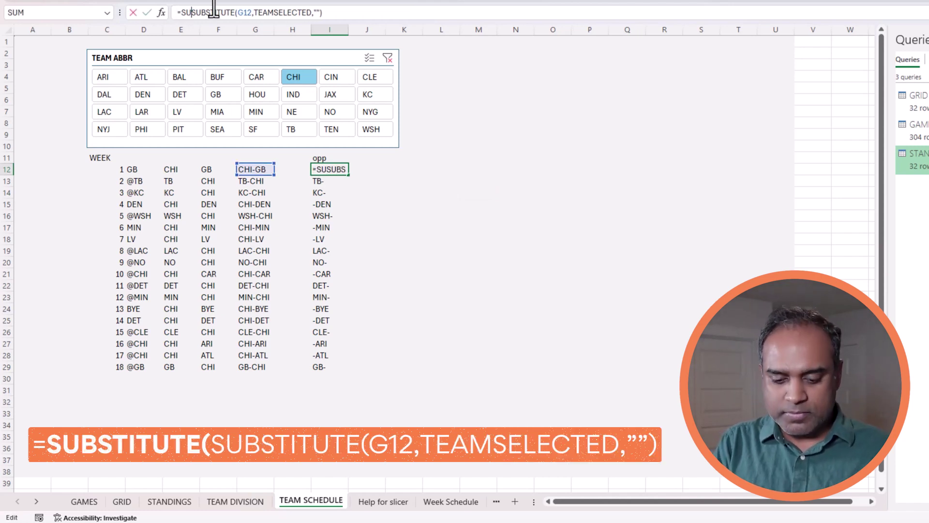
{"action": "type", "text": "T"}
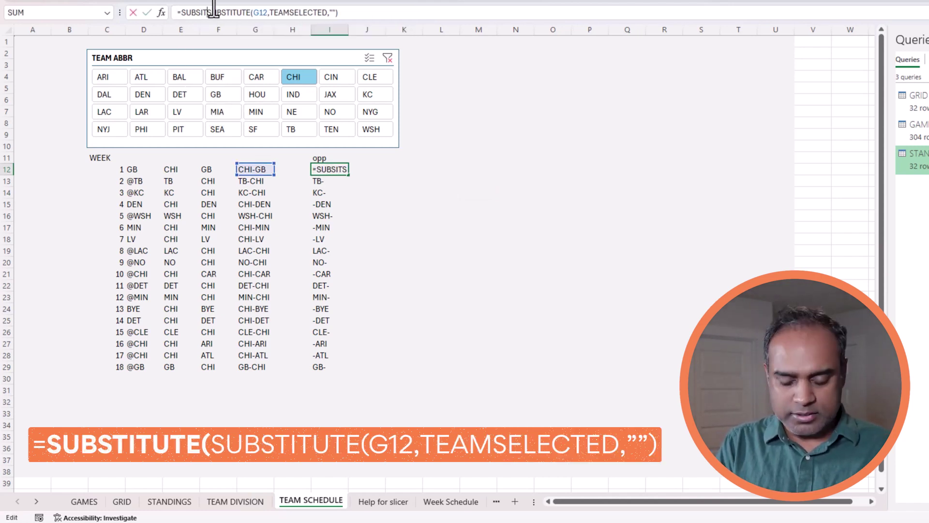
{"action": "key", "text": "BackSpace"}
{"action": "key", "text": "BackSpace"}
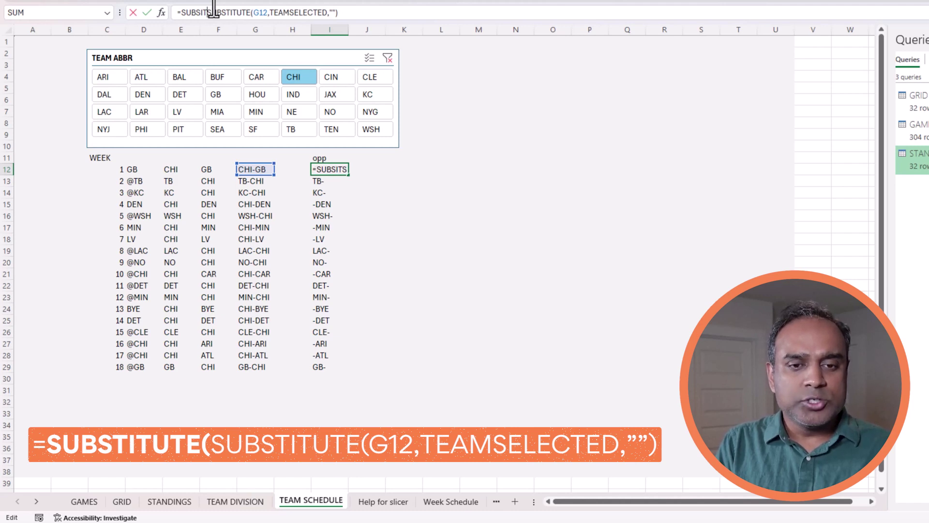
{"action": "type", "text": "TITUTE("}
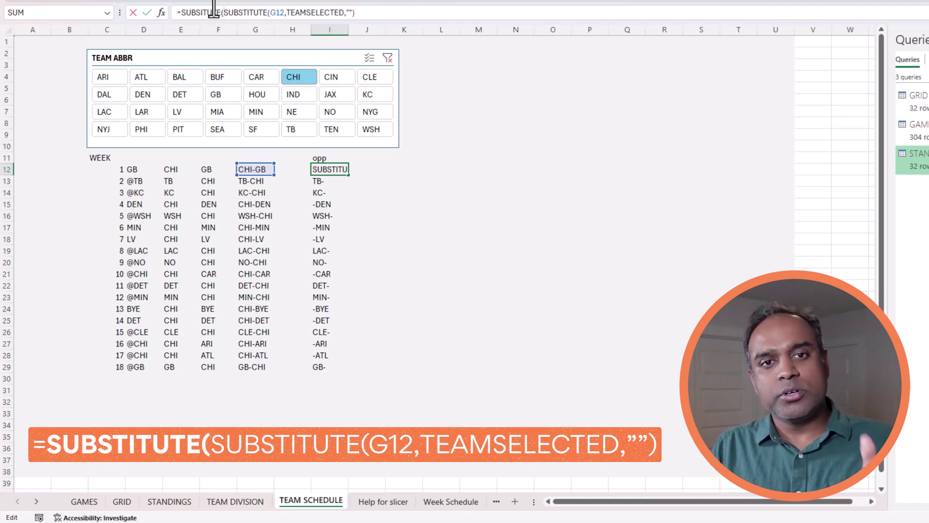
{"action": "left_click", "coordinate": [371, 13]}
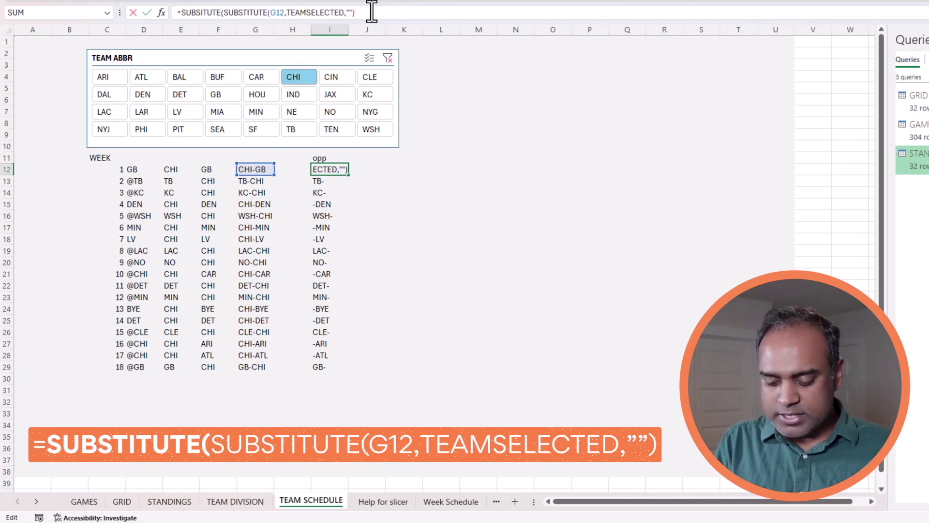
{"action": "type", "text": ",\"-\""}
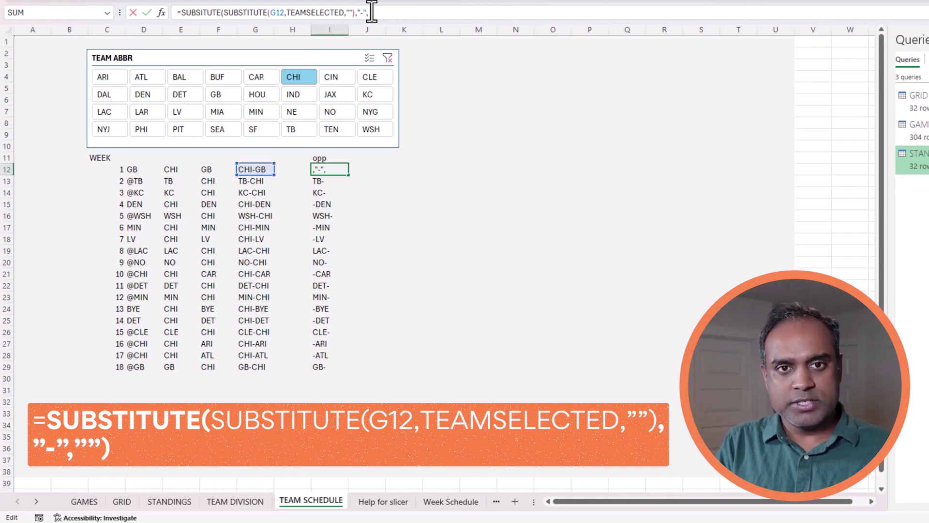
{"action": "type", "text": ",\"\")"}
{"action": "key", "text": "Return"}
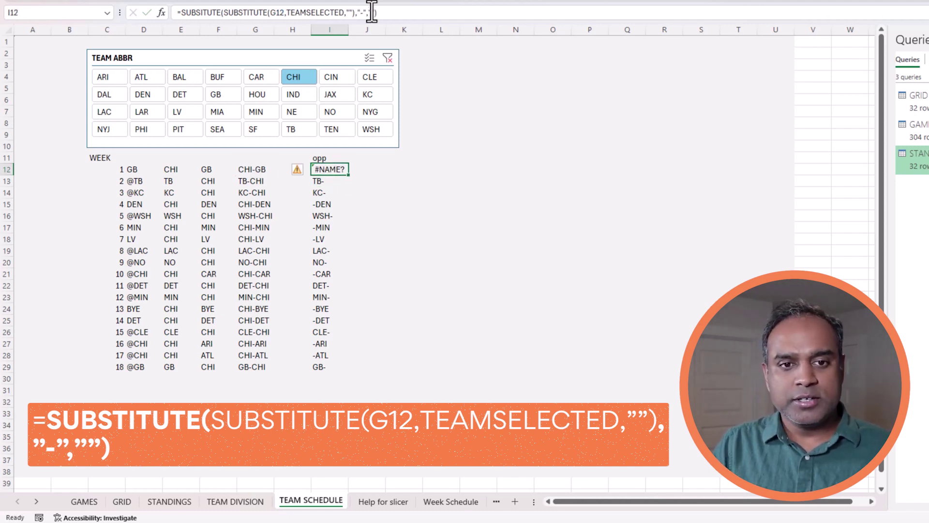
Fix the misspelled SUBSTITUTE causing #NAME? and fill the formula down to row 29.
{"action": "left_click", "coordinate": [379, 12]}
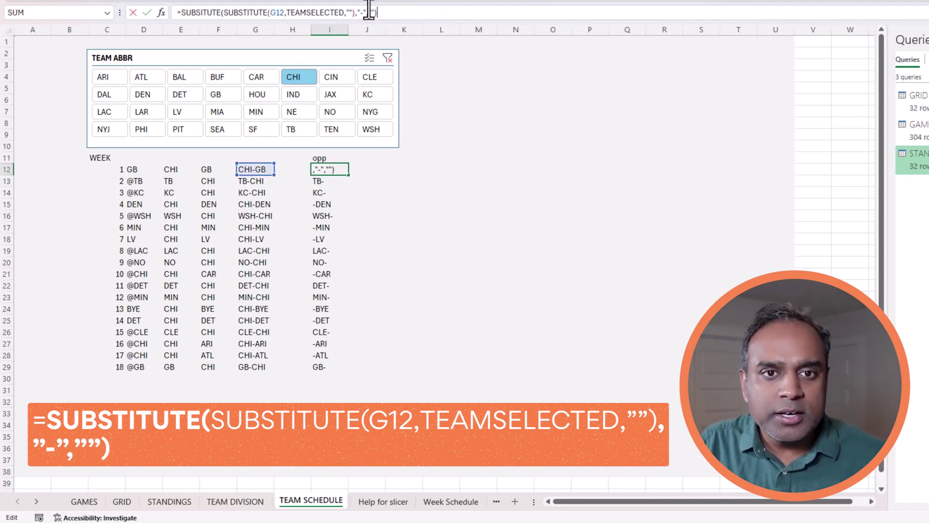
{"action": "left_click", "coordinate": [205, 12]}
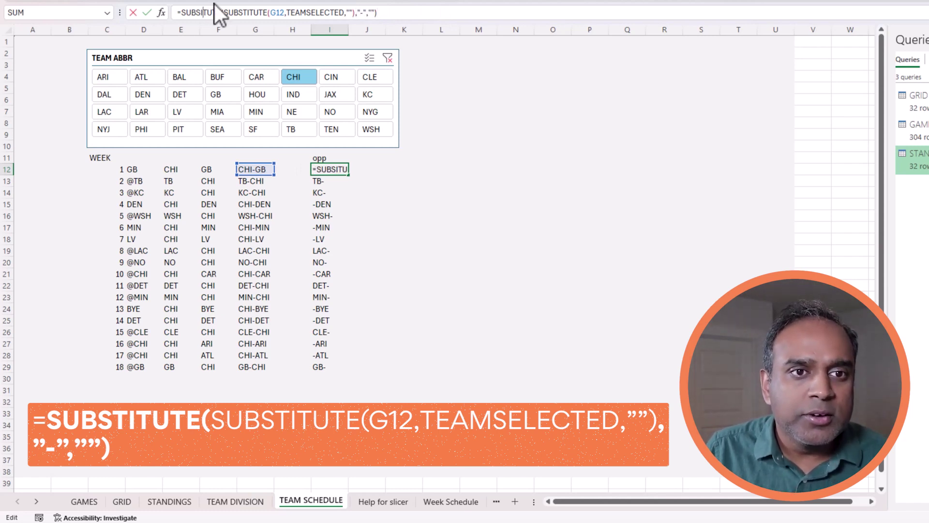
{"action": "type", "text": "T"}
{"action": "key", "text": "End"}
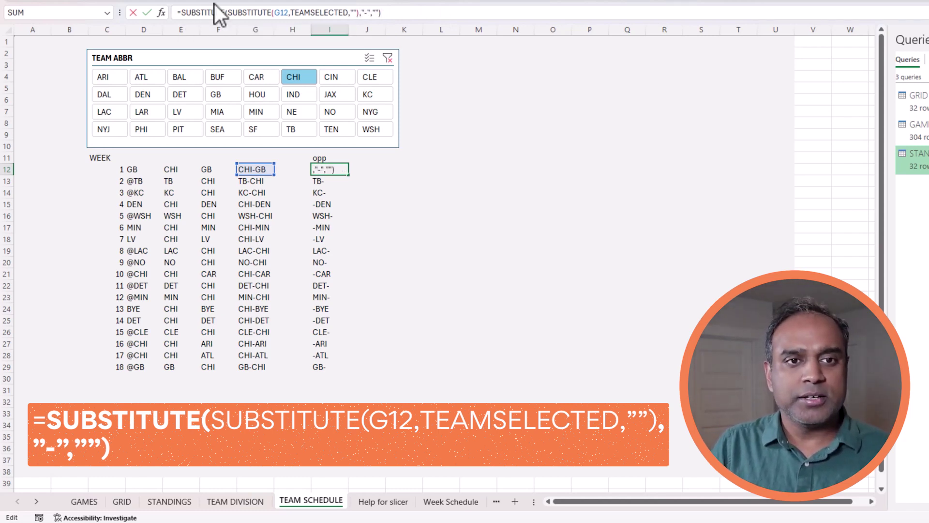
{"action": "key", "text": "ctrl+Return"}
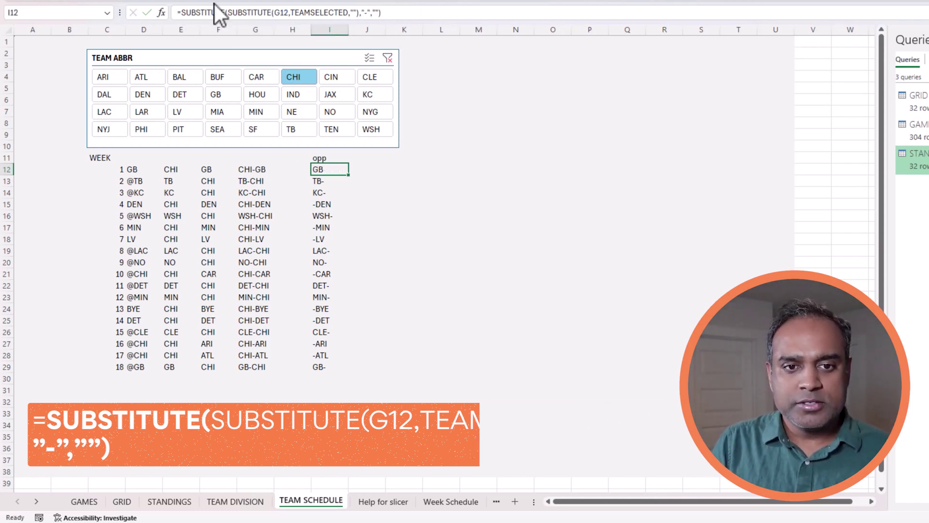
{"action": "double_click", "coordinate": [348, 175]}
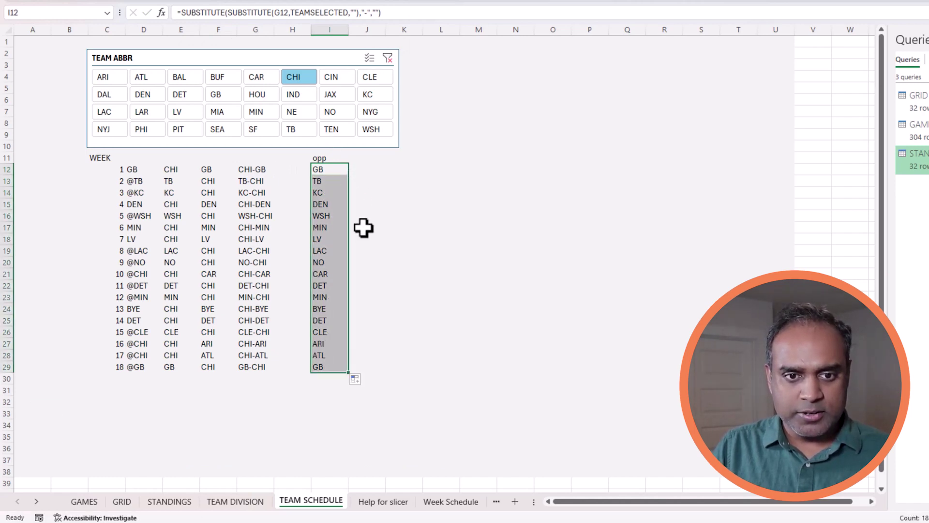
{"action": "left_click", "coordinate": [302, 173]}
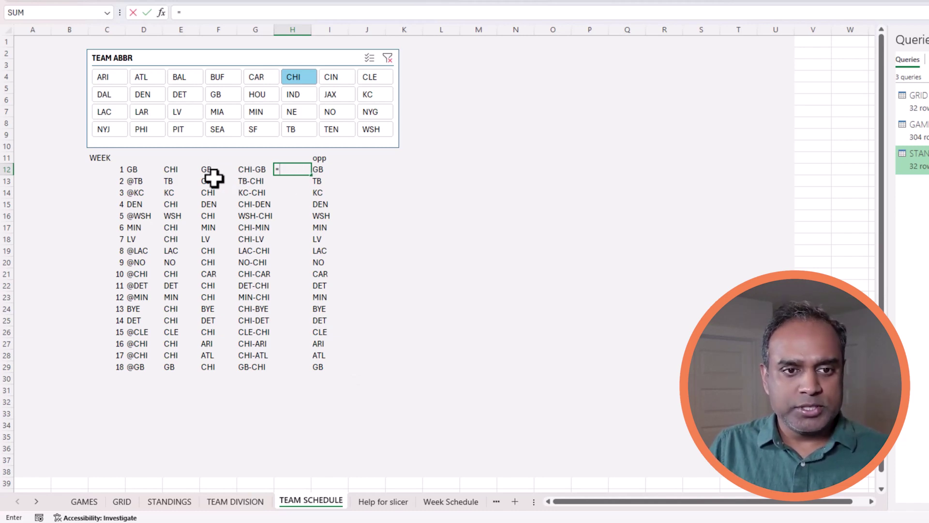
Copy the HOME TEAM through MATCHUP header names from the GAMES sheet.
{"action": "key", "text": "Escape"}
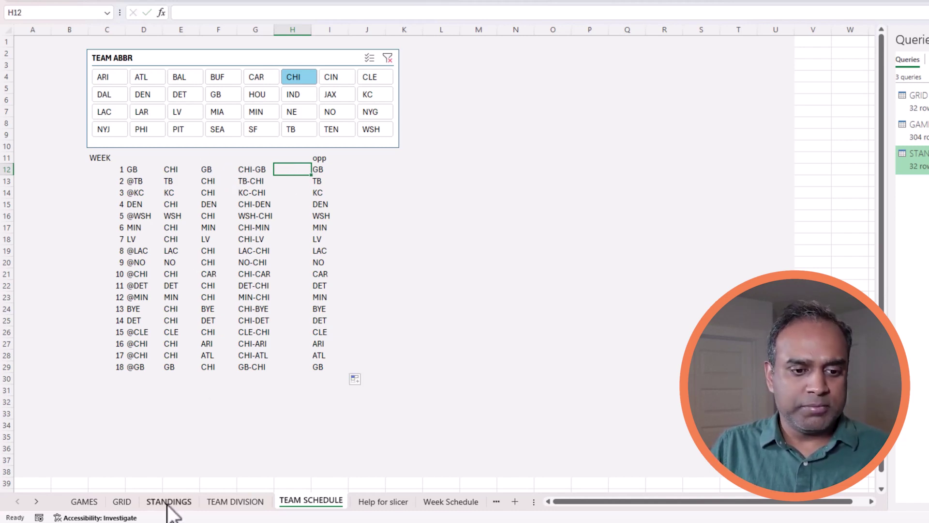
{"action": "left_click", "coordinate": [85, 502]}
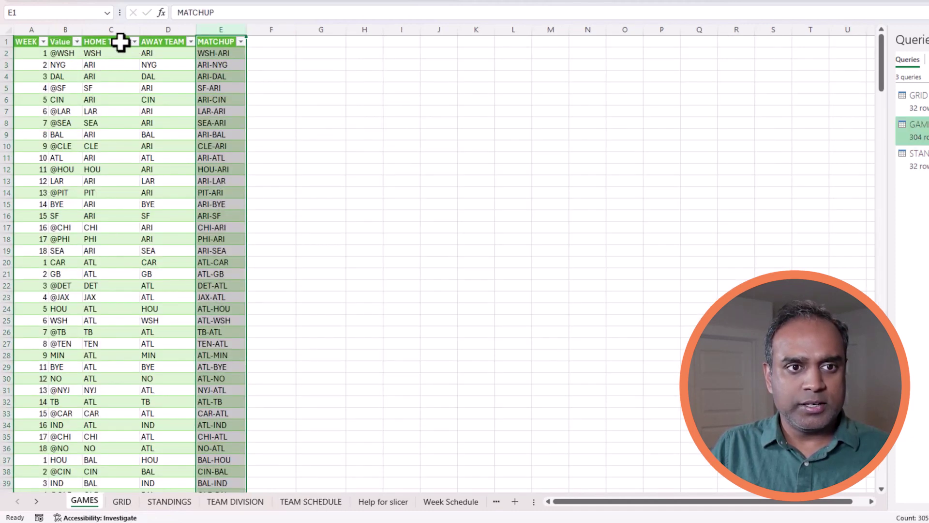
{"action": "left_click_drag", "start_coordinate": [120, 41], "coordinate": [200, 43]}
{"action": "key", "text": "ctrl+c"}
{"action": "key", "text": "Escape"}
{"action": "left_click", "coordinate": [299, 503]}
Enter the headings HOME, AWAY and MATCHUP in E11, F11 and G11.
{"action": "left_click", "coordinate": [170, 156]}
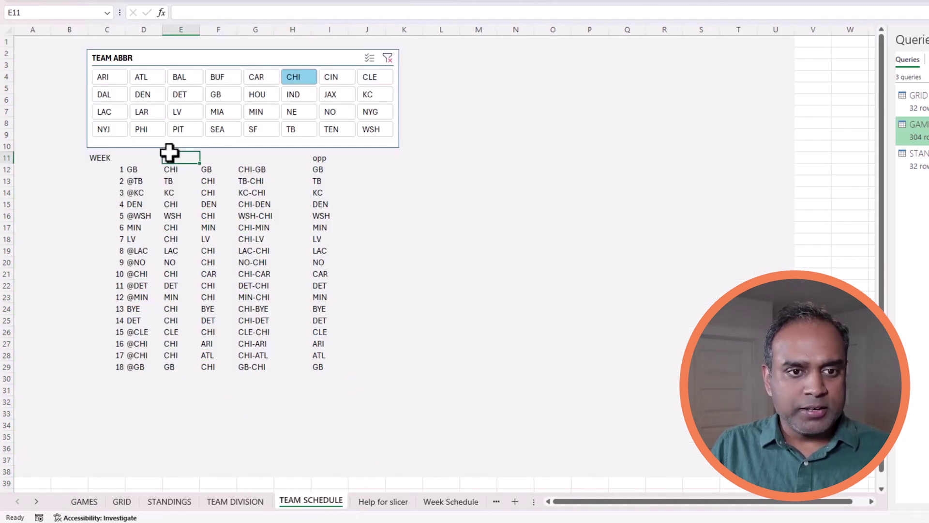
{"action": "right_click", "coordinate": [170, 155]}
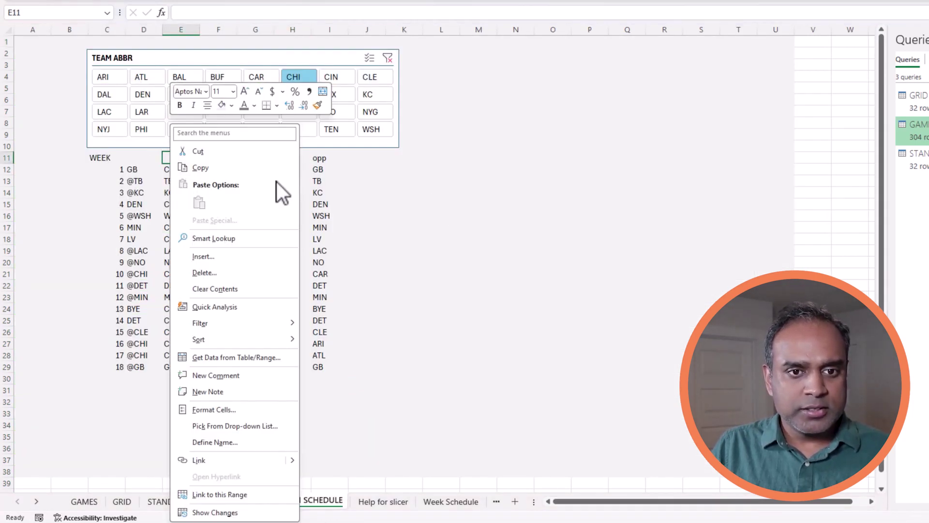
{"action": "key", "text": "Escape"}
{"action": "type", "text": "HOME"}
{"action": "key", "text": "Tab"}
{"action": "type", "text": "AWA"}
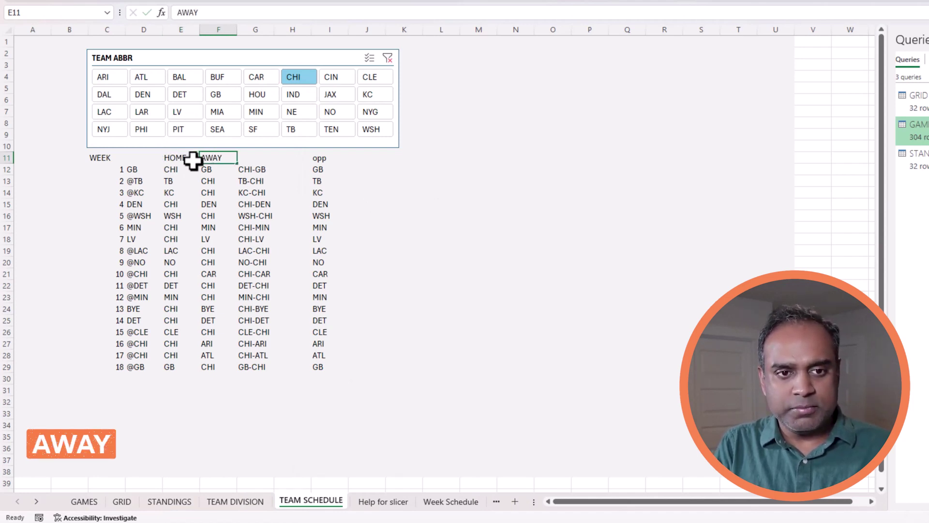
{"action": "key", "text": "Tab"}
{"action": "type", "text": "MATCHU"}
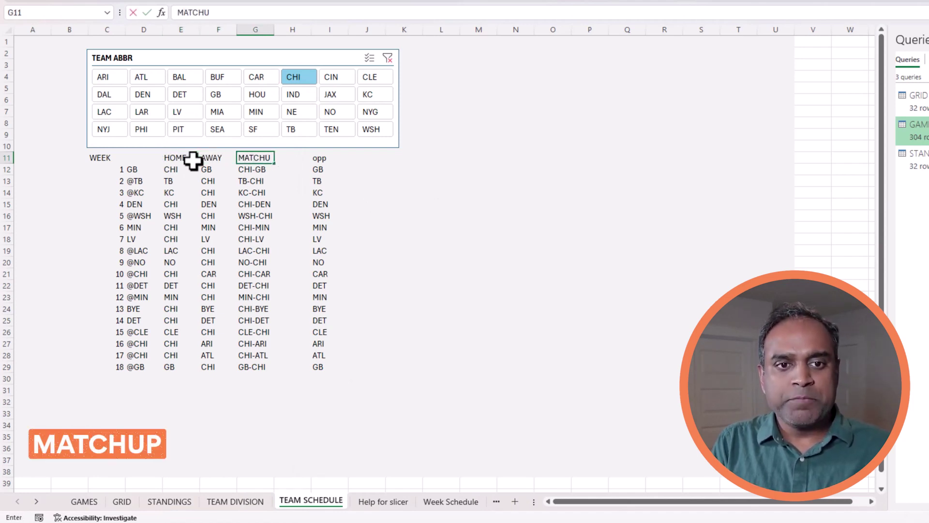
{"action": "type", "text": "P"}
{"action": "key", "text": "Return"}
Enter =IF(F12=TEAMSELECTED,"@","vs") in H12.
{"action": "left_click", "coordinate": [275, 169]}
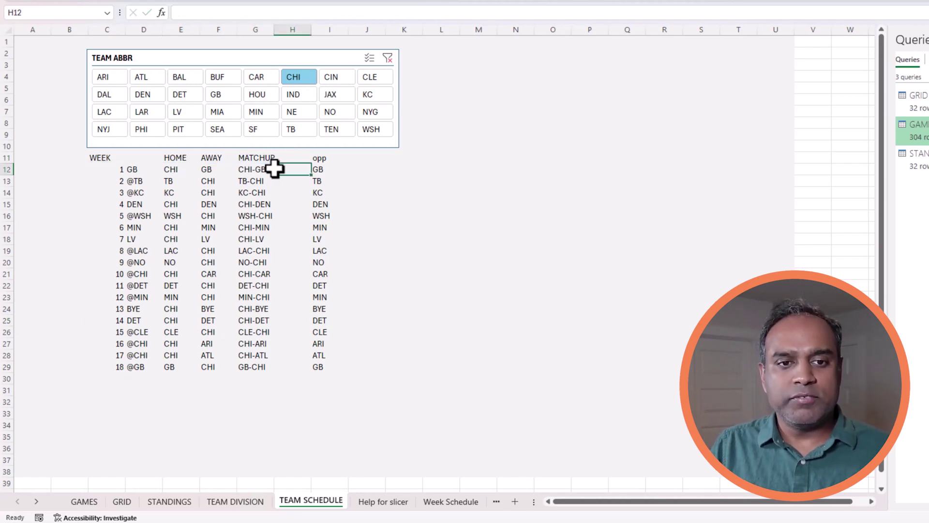
{"action": "type", "text": "=IF("}
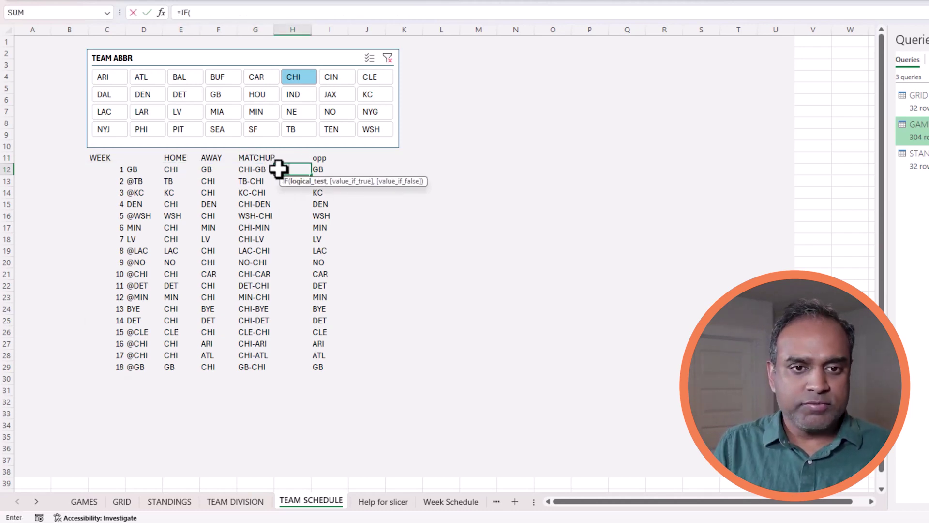
{"action": "left_click", "coordinate": [214, 169]}
{"action": "type", "text": "="}
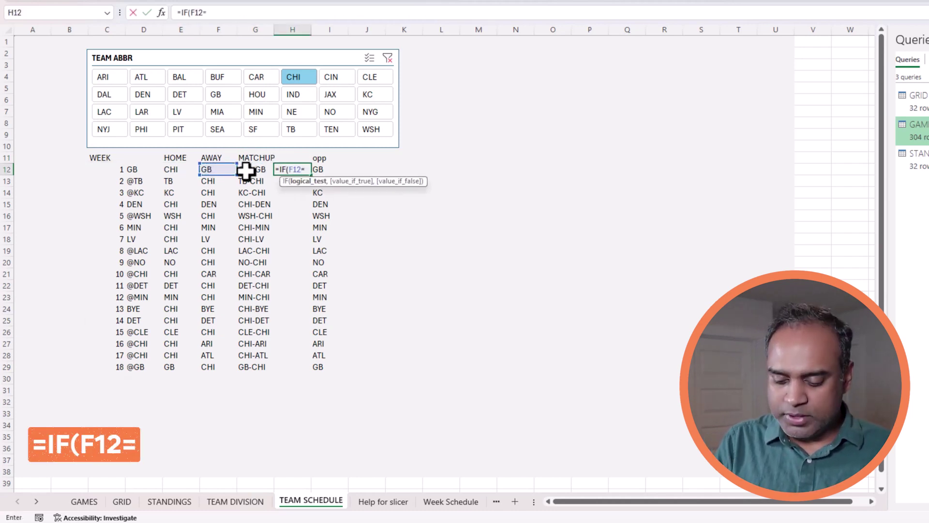
{"action": "type", "text": "TEAMSELECT"}
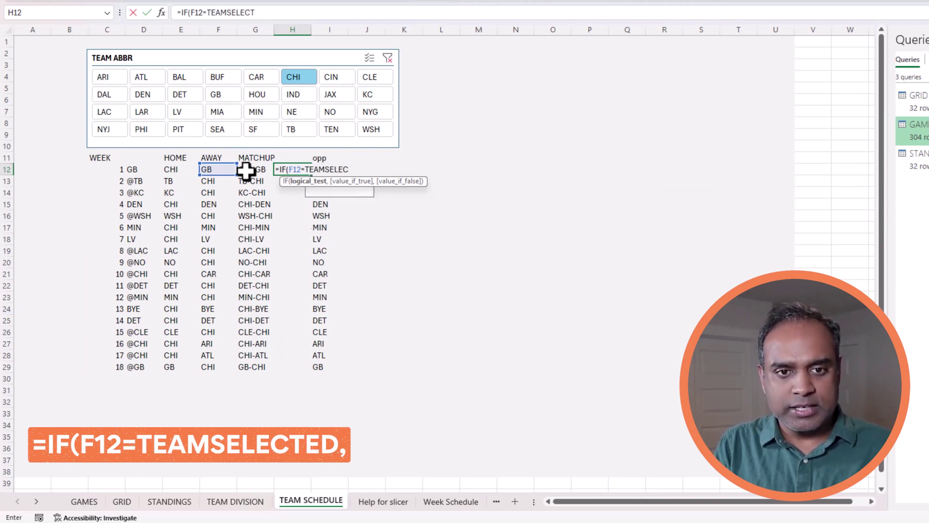
{"action": "type", "text": "ED,\"@"}
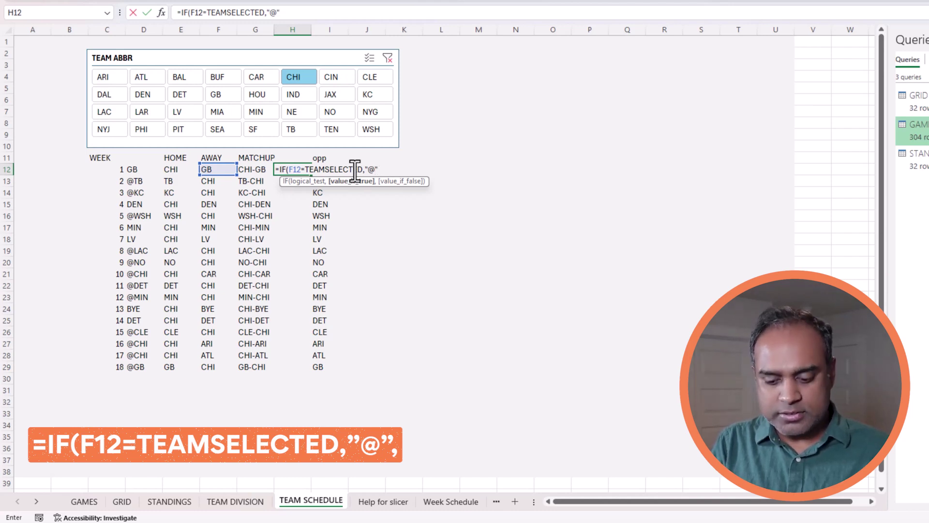
{"action": "type", "text": ","}
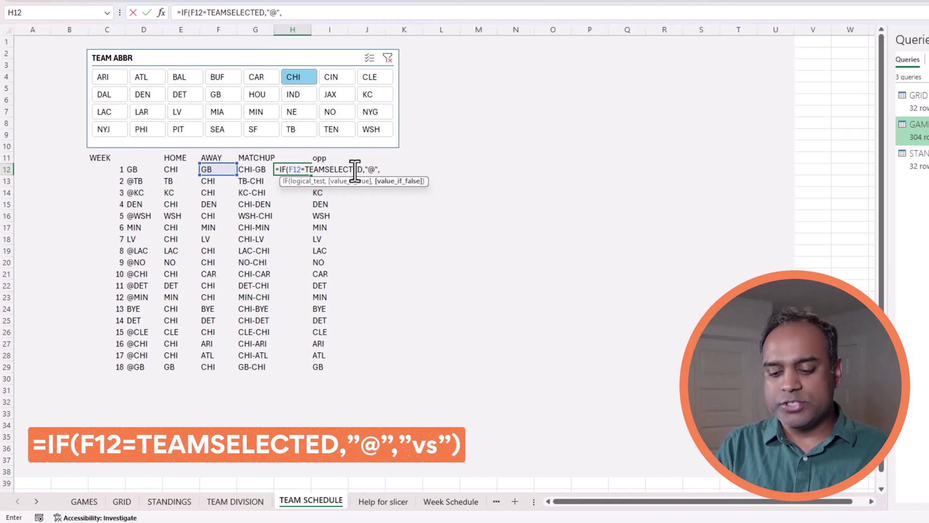
{"action": "type", "text": "\"vs\")"}
{"action": "key", "text": "ctrl+Return"}
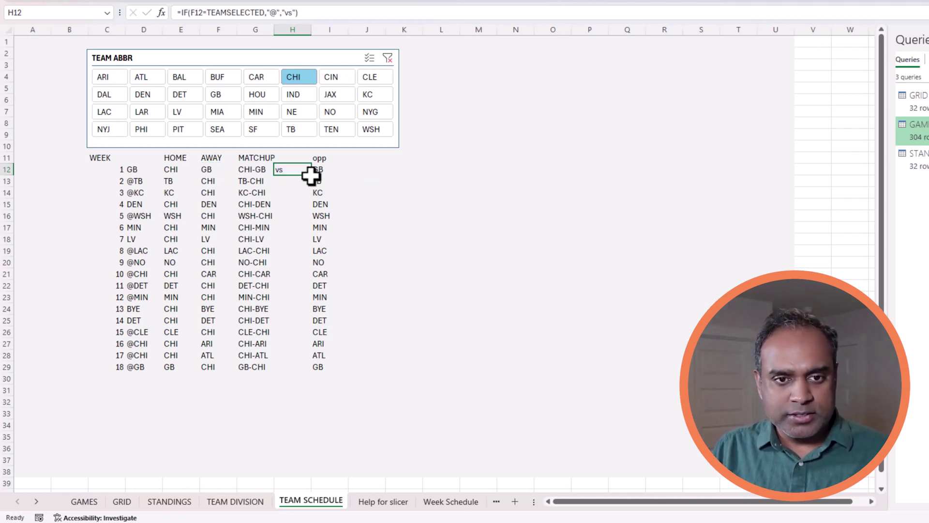
Fill the vs/@ formula down to H29 and check the week 13 BYE row.
{"action": "left_click_drag", "start_coordinate": [314, 177], "coordinate": [320, 369]}
{"action": "left_click", "coordinate": [392, 342]}
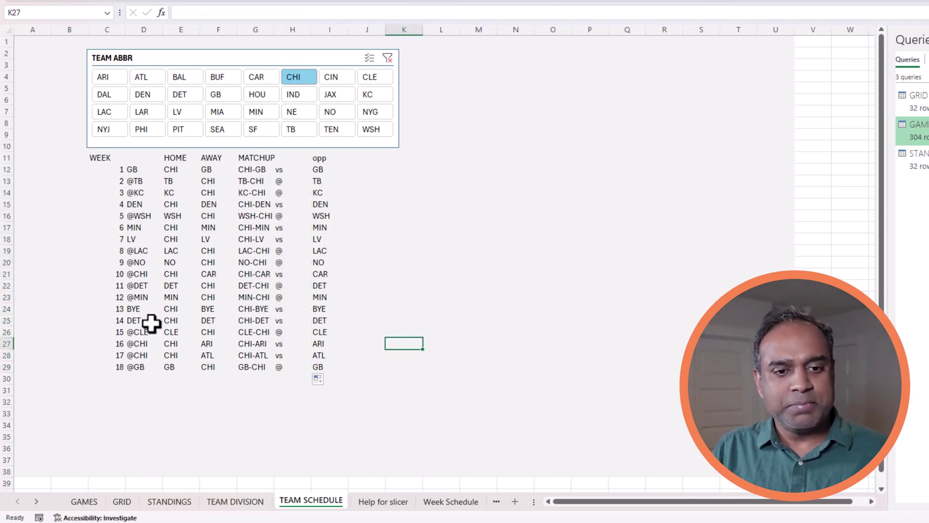
{"action": "left_click_drag", "start_coordinate": [139, 308], "coordinate": [326, 313]}
{"action": "left_click", "coordinate": [381, 243]}
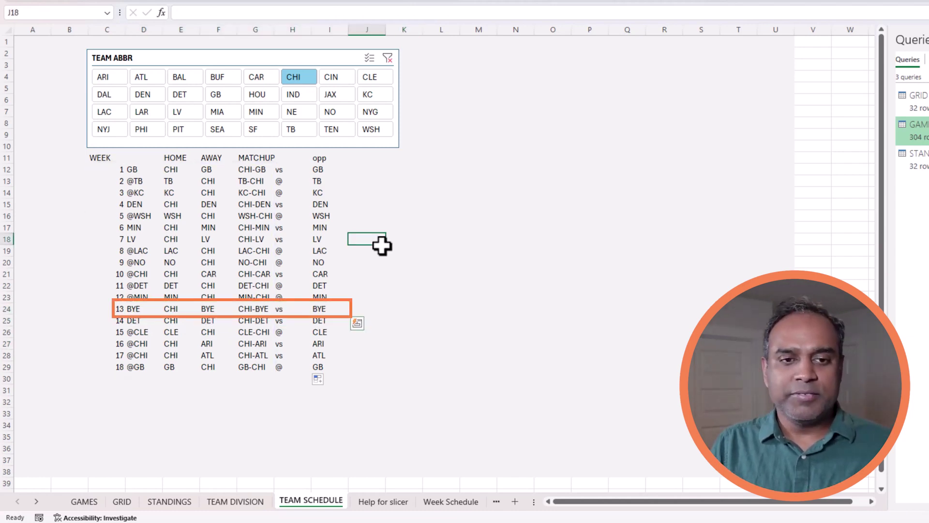
{"action": "scroll", "coordinate": [382, 246], "scroll_direction": "up", "scroll_amount": 2}
{"action": "left_click_drag", "start_coordinate": [607, 502], "coordinate": [581, 503]}
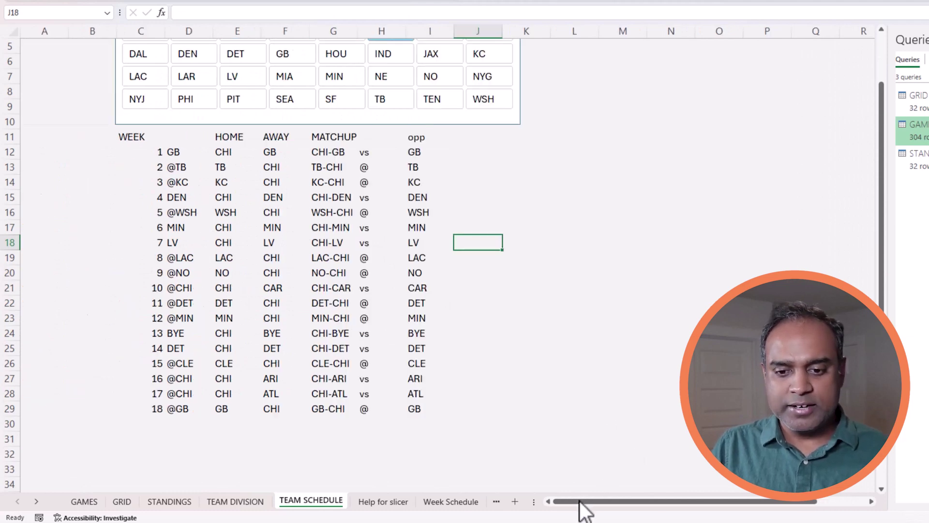
{"action": "scroll", "coordinate": [521, 375], "scroll_direction": "up", "scroll_amount": 2}
{"action": "left_click", "coordinate": [376, 213]}
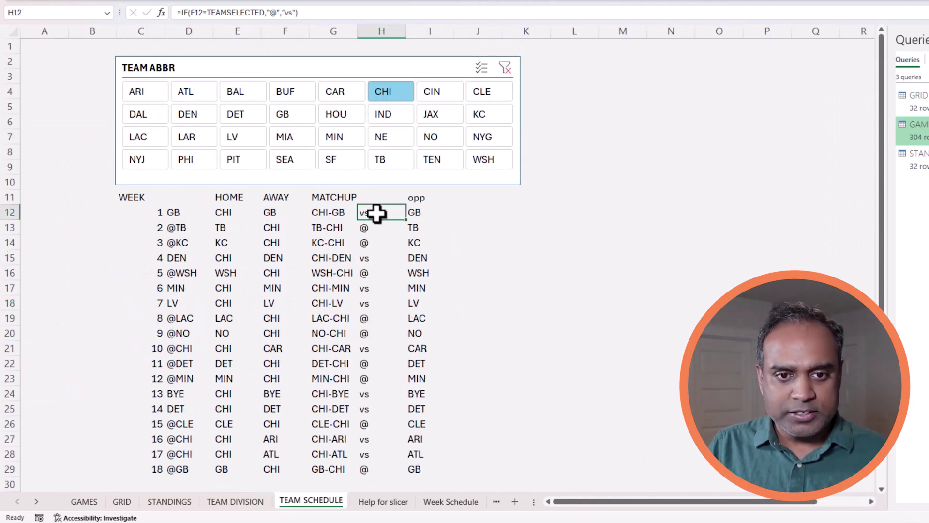
{"action": "left_click", "coordinate": [371, 228]}
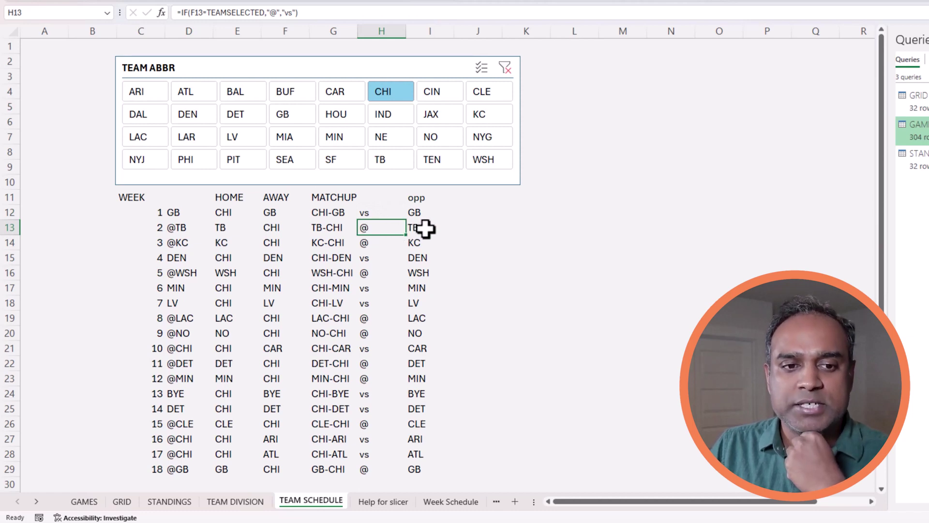
{"action": "left_click", "coordinate": [382, 242]}
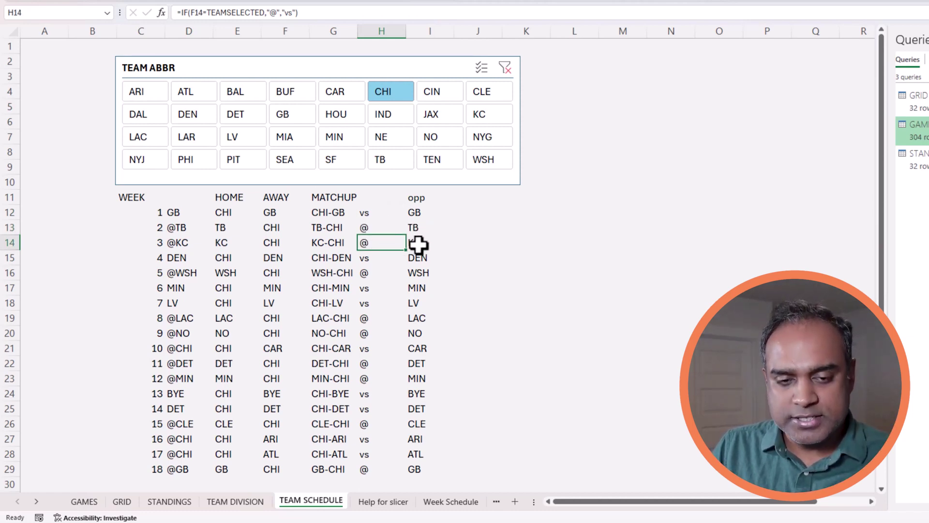
{"action": "left_click", "coordinate": [381, 259]}
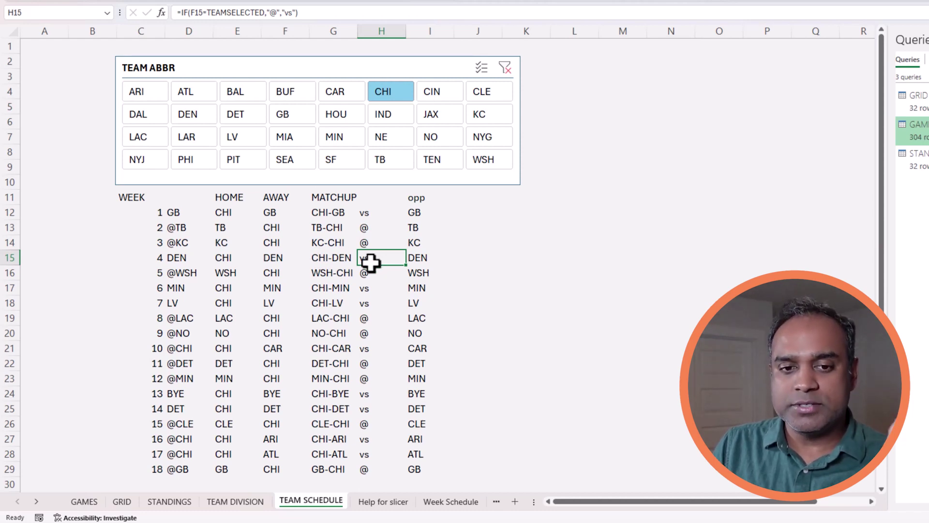
{"action": "left_click", "coordinate": [381, 227]}
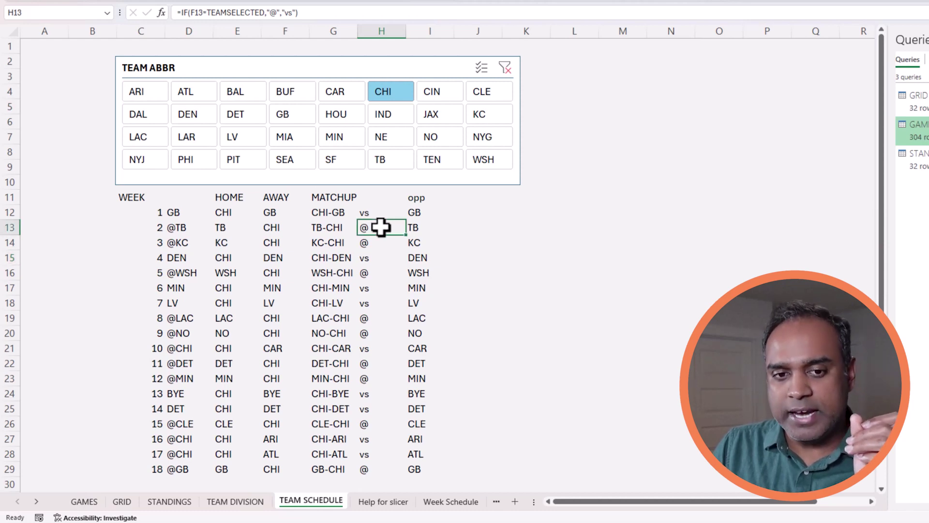
{"action": "left_click", "coordinate": [384, 211]}
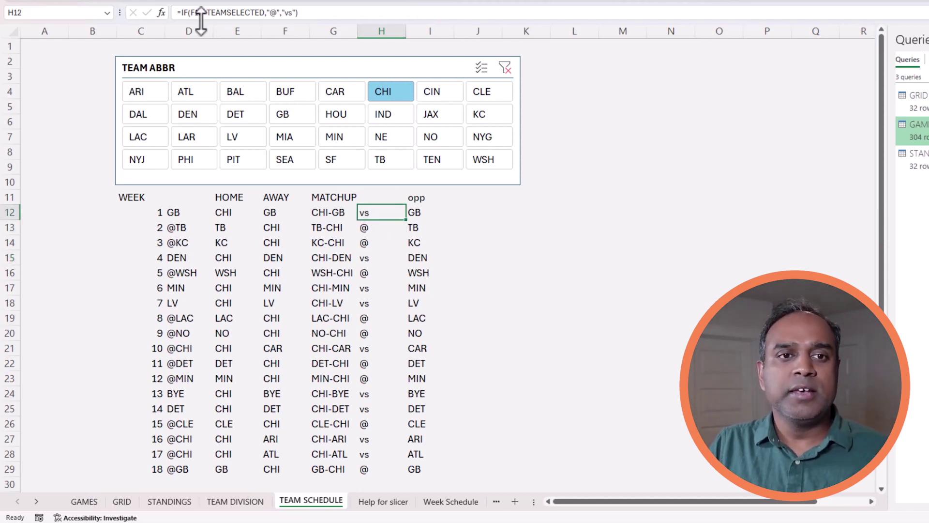
Change H12 to =IF(F12="BYE","",IF(F12=TEAMSELECTED,"@","vs")) and fill it to row 29.
{"action": "left_click", "coordinate": [181, 13]}
{"action": "type", "text": "IF"}
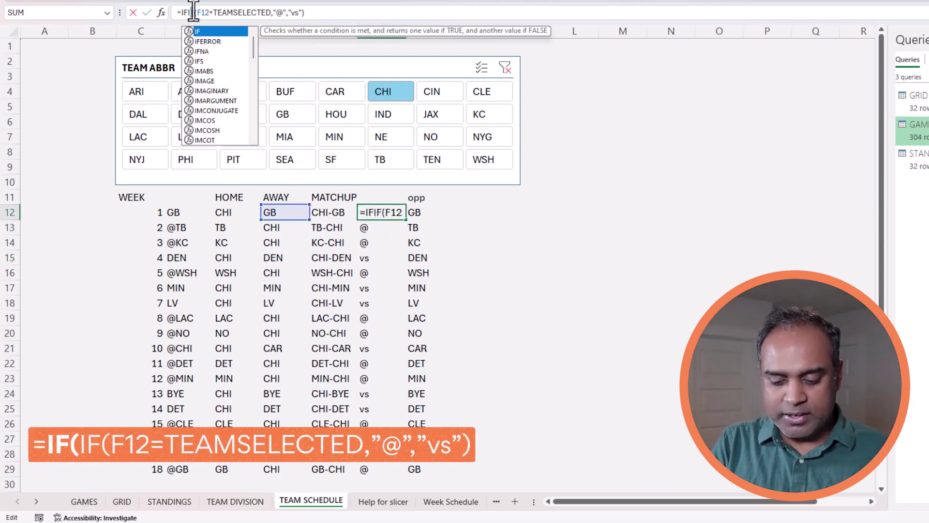
{"action": "type", "text": "("}
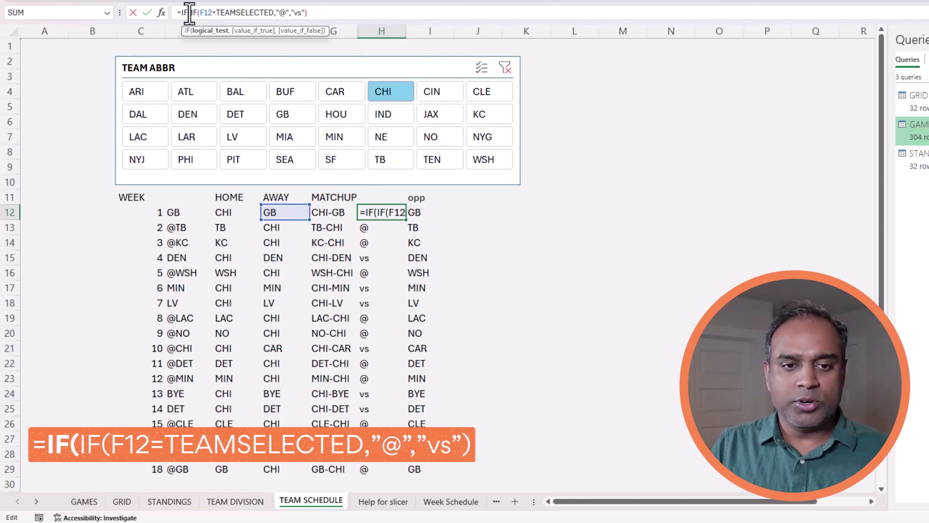
{"action": "left_click", "coordinate": [285, 213]}
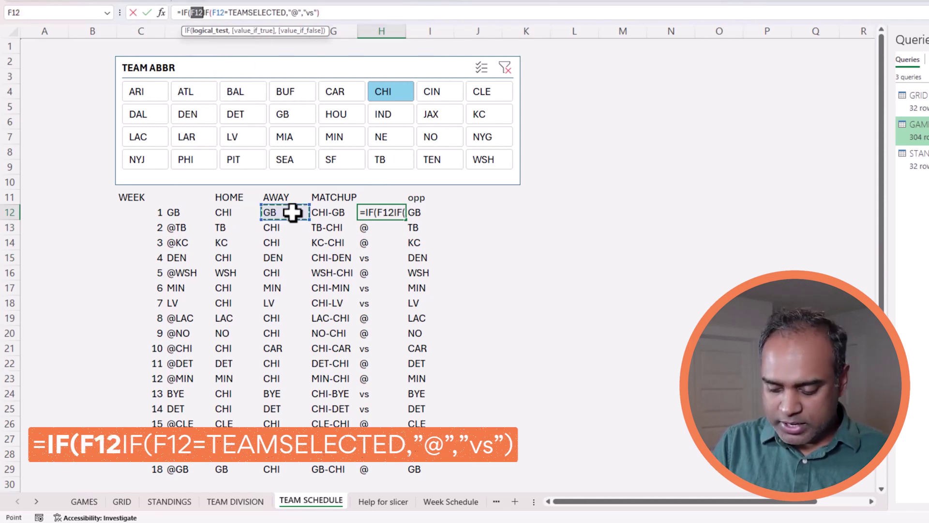
{"action": "type", "text": "=\"BYE\","}
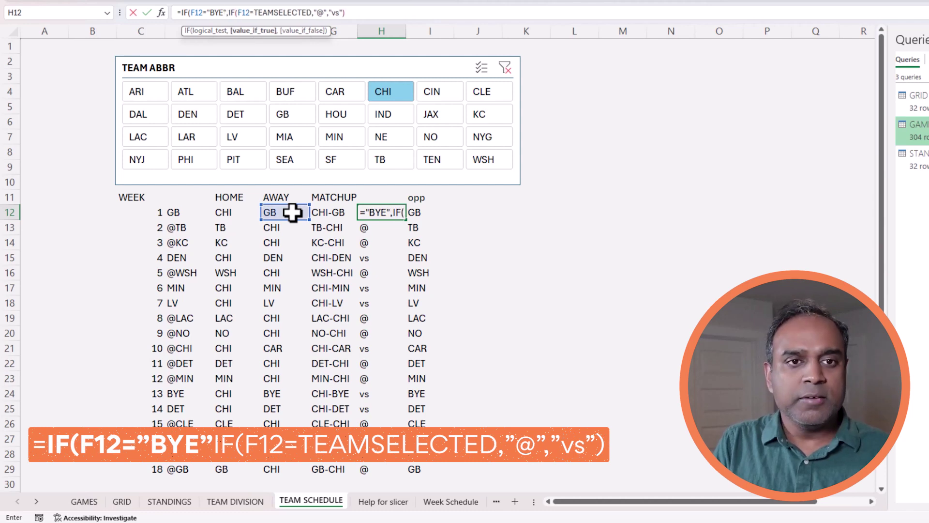
{"action": "type", "text": "\"\","}
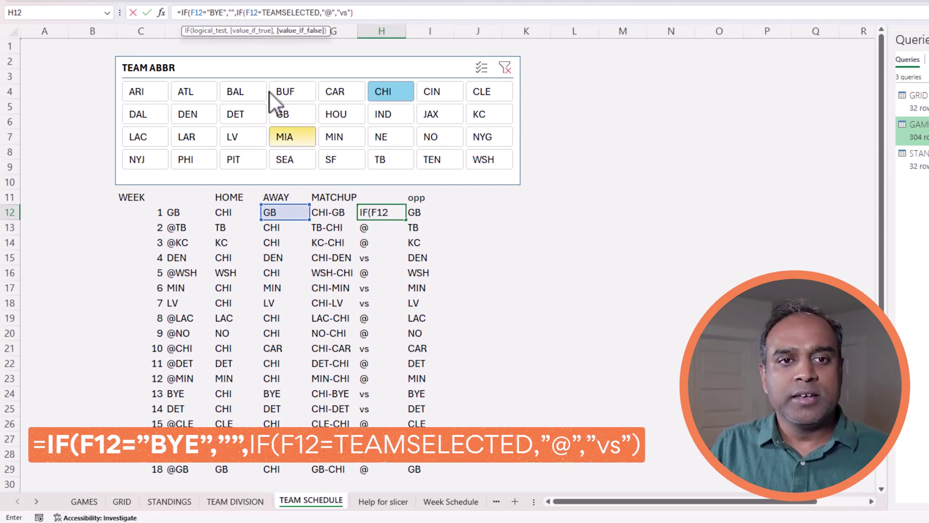
{"action": "left_click", "coordinate": [368, 12]}
{"action": "type", "text": ")"}
{"action": "key", "text": "ctrl+Return"}
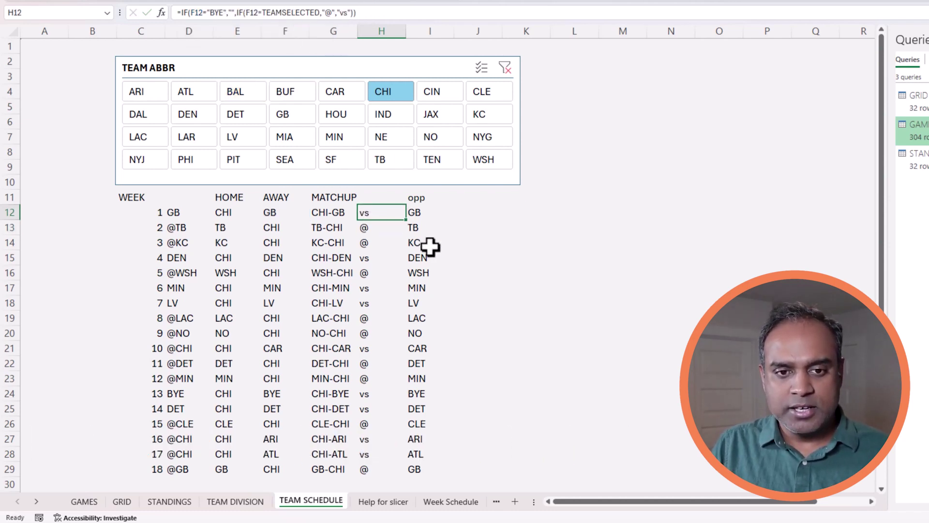
{"action": "left_click_drag", "start_coordinate": [404, 218], "coordinate": [398, 474]}
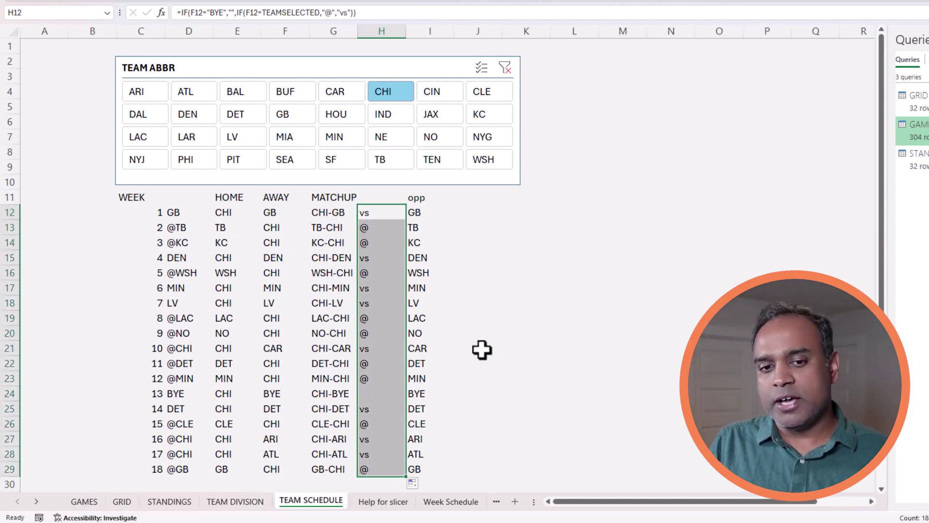
{"action": "left_click", "coordinate": [469, 363]}
{"action": "left_click", "coordinate": [375, 395]}
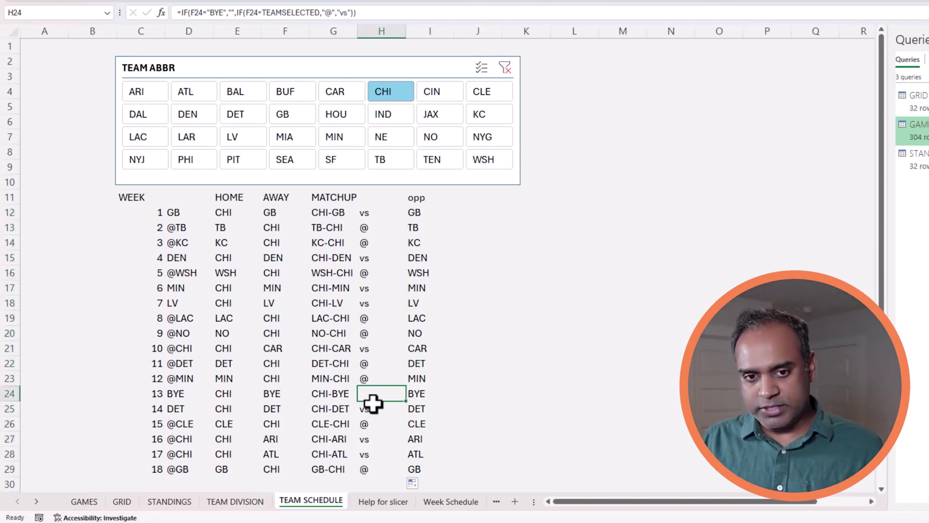
Center-align the vs/@ values in H12:H29.
{"action": "left_click", "coordinate": [371, 213]}
{"action": "left_click", "coordinate": [376, 434], "text": "shift"}
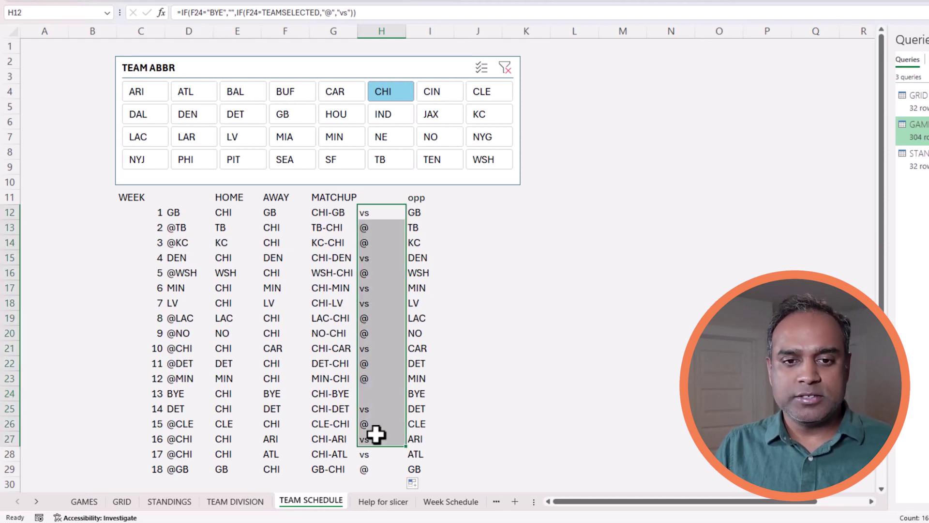
{"action": "left_click", "coordinate": [390, 466], "text": "shift"}
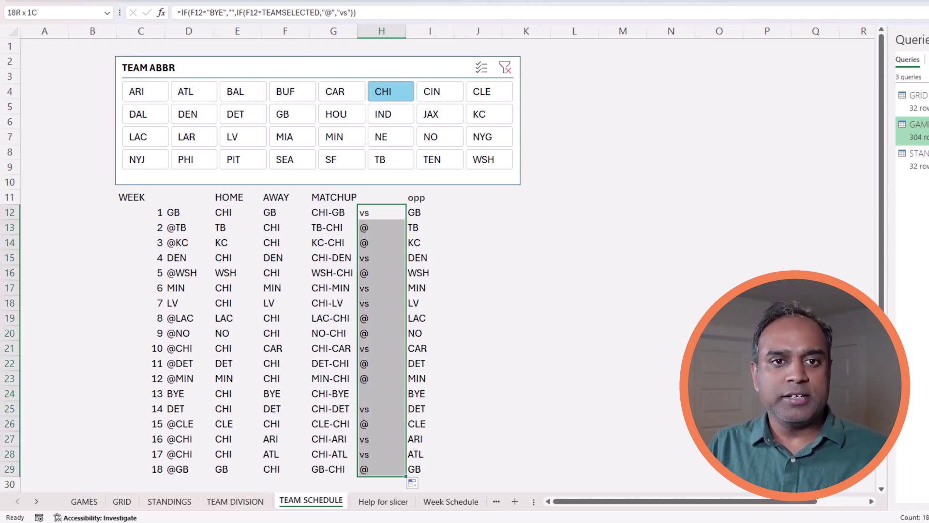
{"action": "key", "text": "alt+h"}
{"action": "key", "text": "a"}
{"action": "key", "text": "c"}
{"action": "left_click_drag", "start_coordinate": [466, 232], "coordinate": [472, 209]}
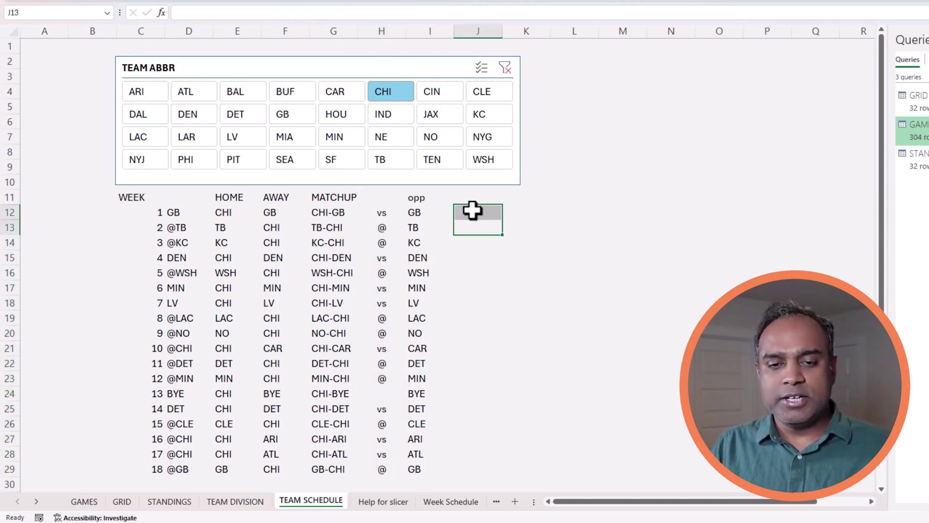
{"action": "left_click", "coordinate": [472, 210]}
{"action": "key", "text": "Left"}
{"action": "key", "text": "Right"}
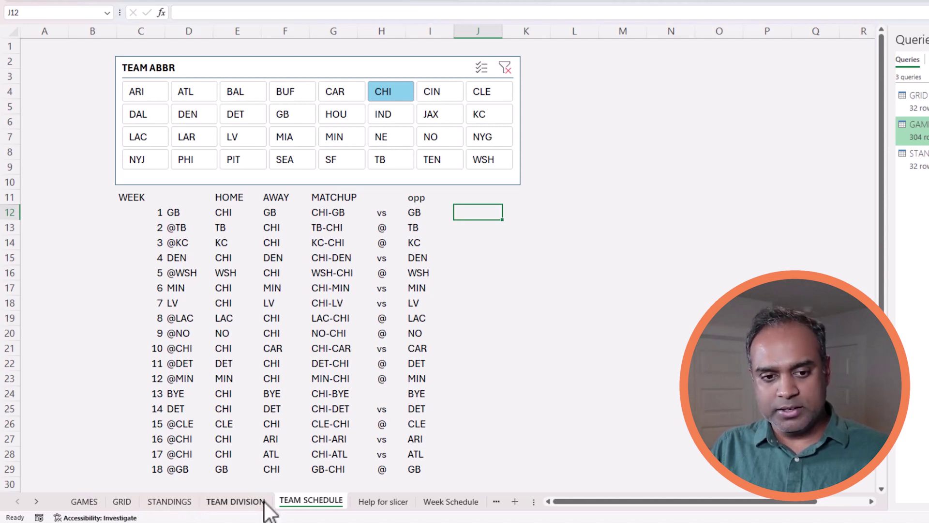
{"action": "left_click", "coordinate": [468, 505]}
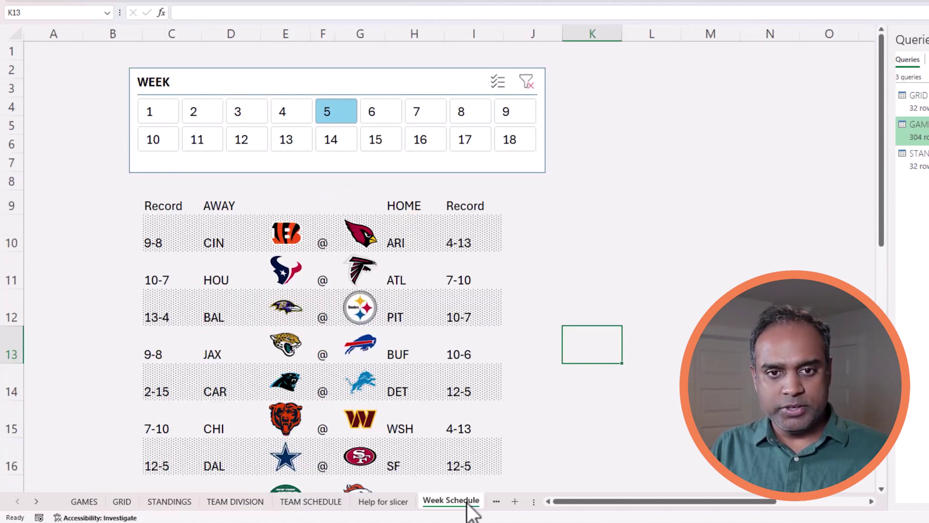
{"action": "left_click", "coordinate": [345, 227]}
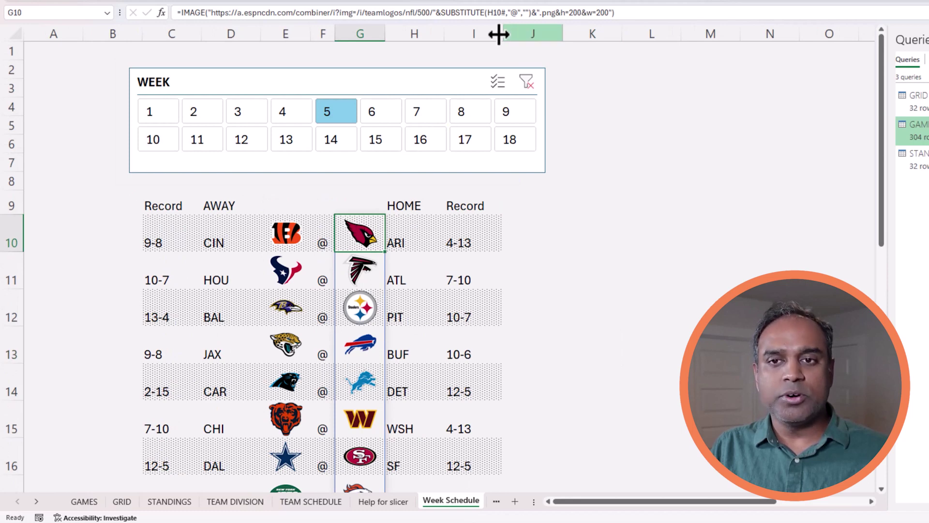
{"action": "left_click", "coordinate": [399, 13]}
{"action": "triple_click", "coordinate": [400, 13]}
{"action": "key", "text": "ctrl+c"}
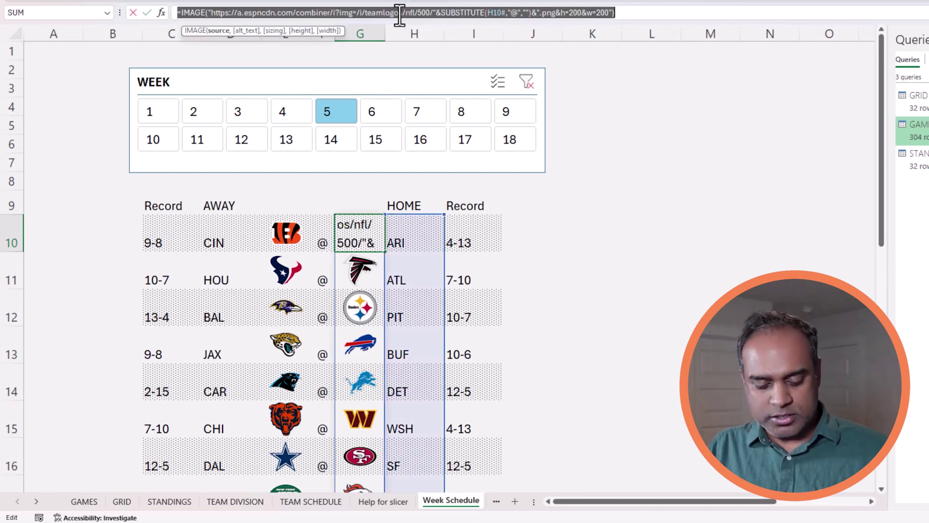
{"action": "key", "text": "Escape"}
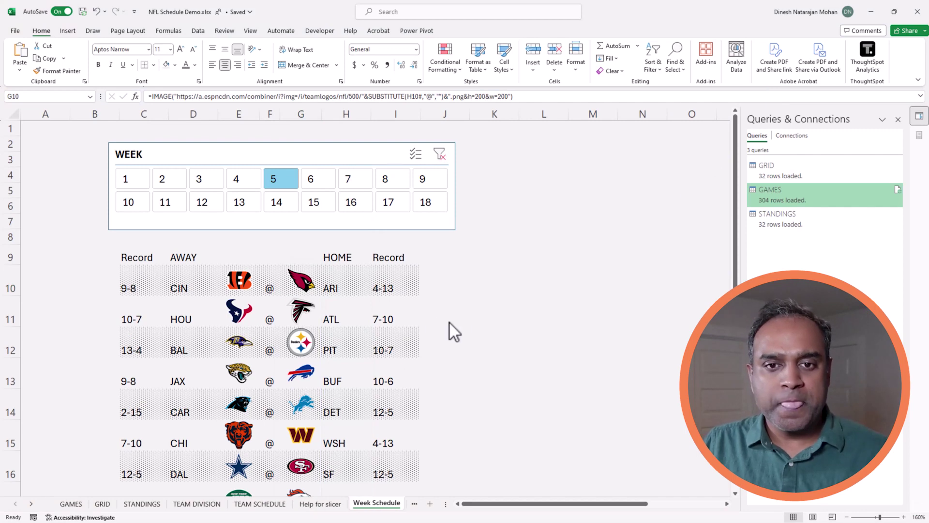
{"action": "left_click", "coordinate": [310, 286]}
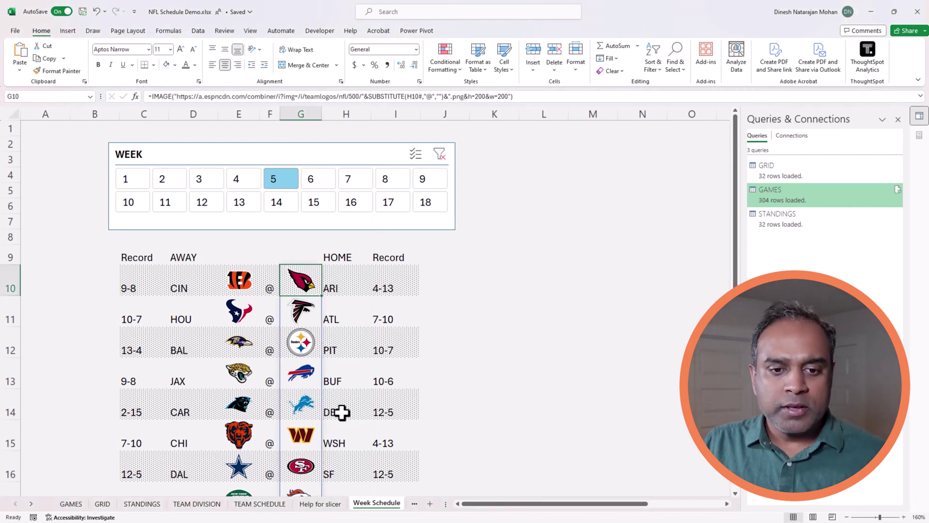
Paste the IMAGE logo formula into J12, retarget H10# to I12, and fill to row 29.
{"action": "left_click", "coordinate": [277, 505]}
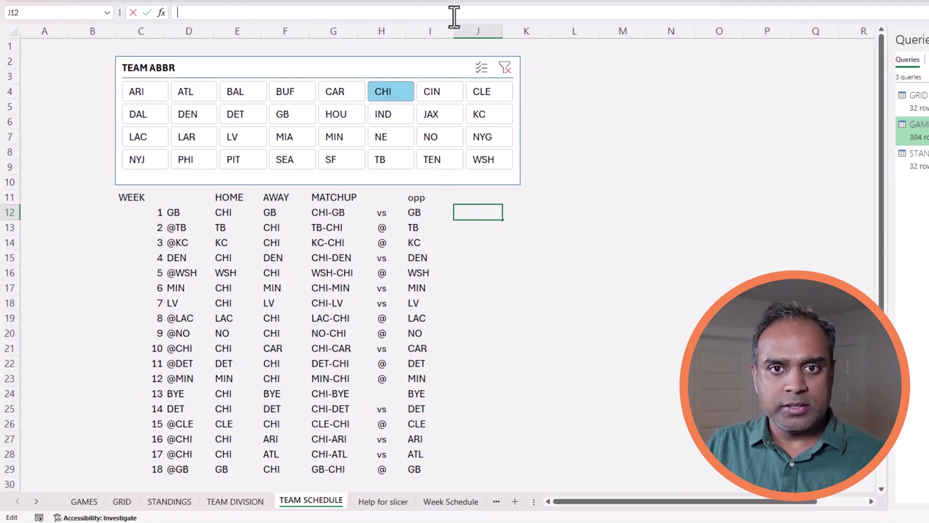
{"action": "left_click", "coordinate": [379, 99]}
{"action": "key", "text": "ctrl+v"}
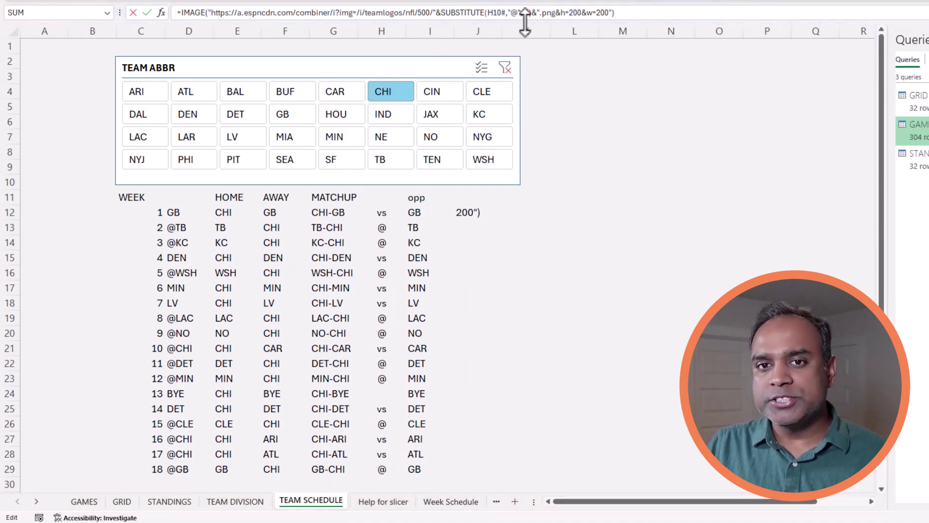
{"action": "double_click", "coordinate": [496, 14]}
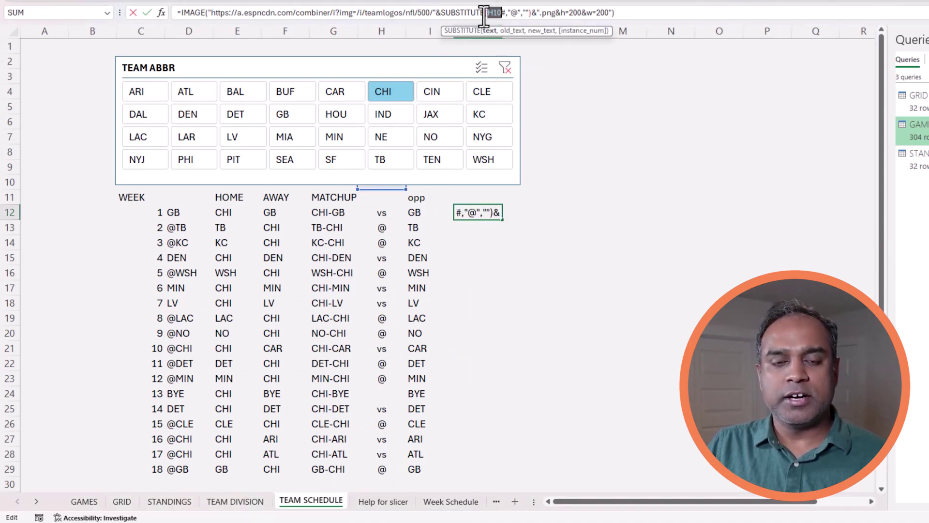
{"action": "left_click", "coordinate": [421, 215]}
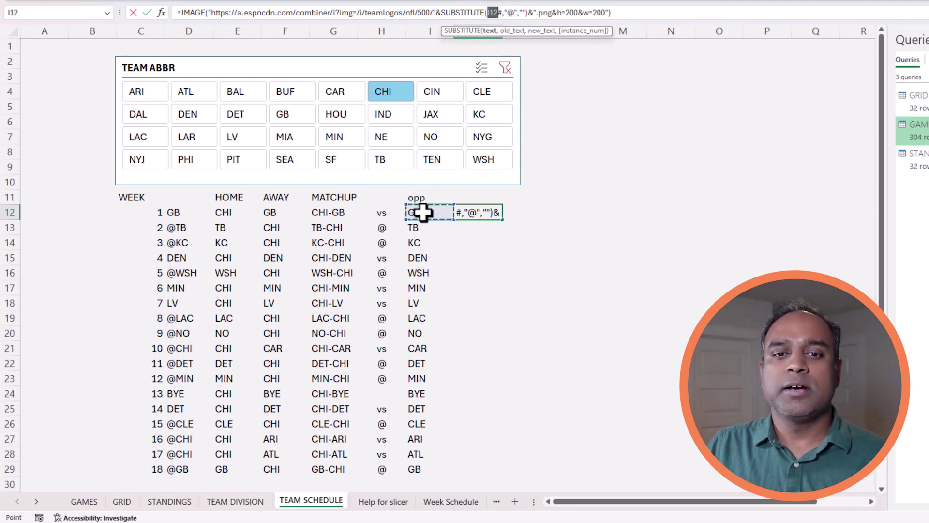
{"action": "key", "text": "Return"}
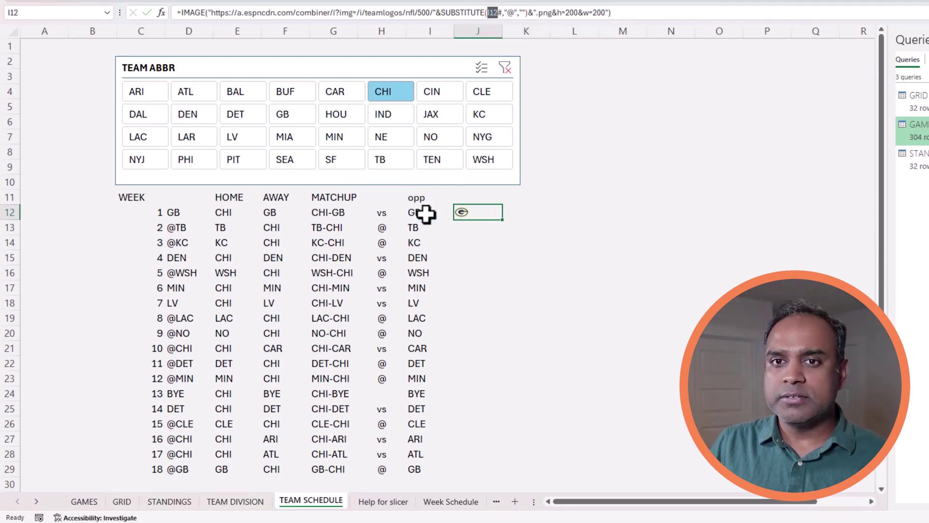
{"action": "left_click", "coordinate": [475, 212]}
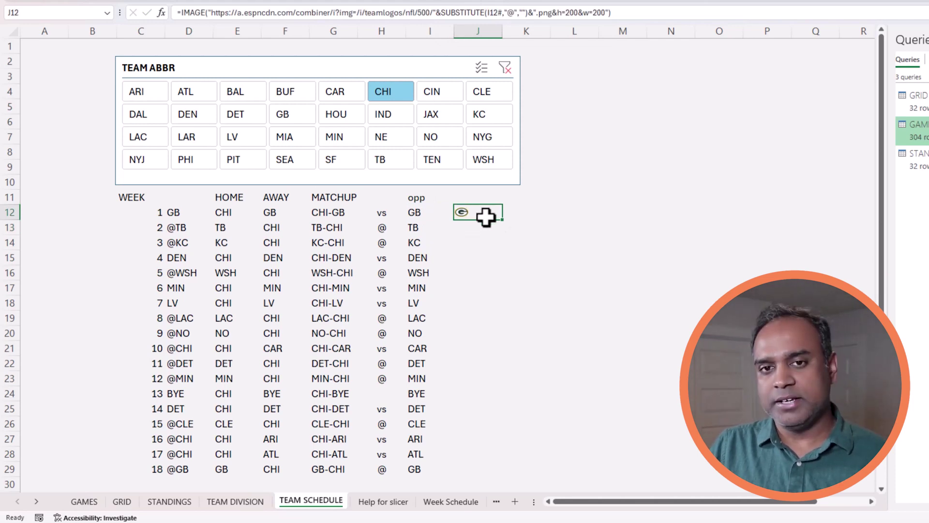
{"action": "left_click_drag", "start_coordinate": [505, 221], "coordinate": [477, 470]}
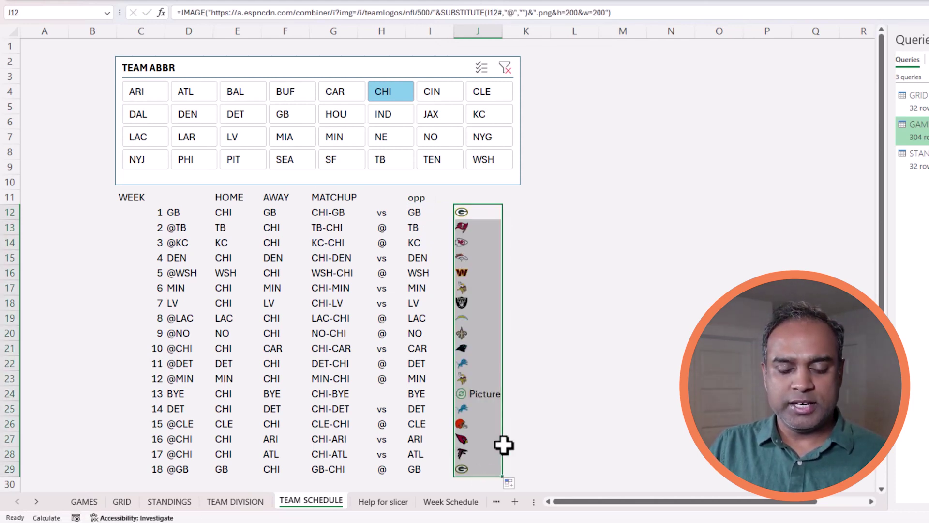
{"action": "left_click", "coordinate": [469, 392]}
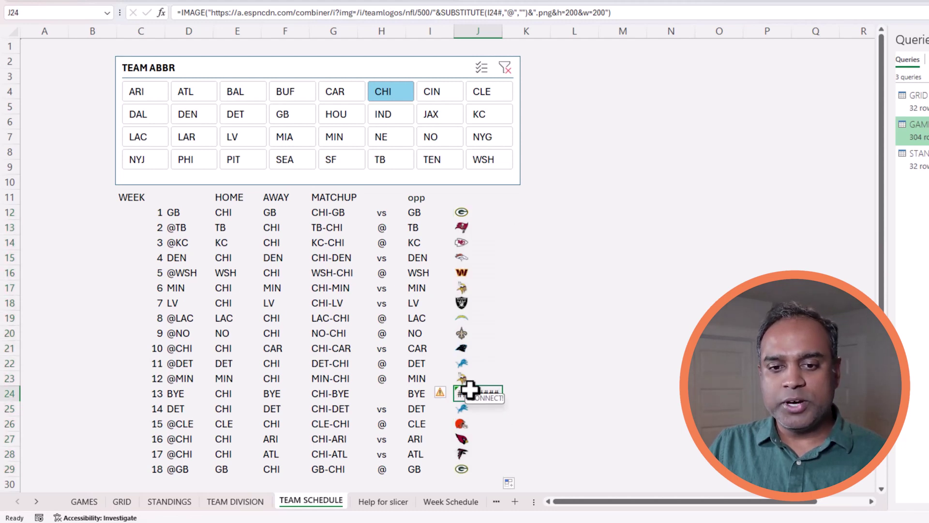
Wrap the logo formula in IF(I12="BYE","",…) and refill it down to row 29.
{"action": "left_click", "coordinate": [463, 212]}
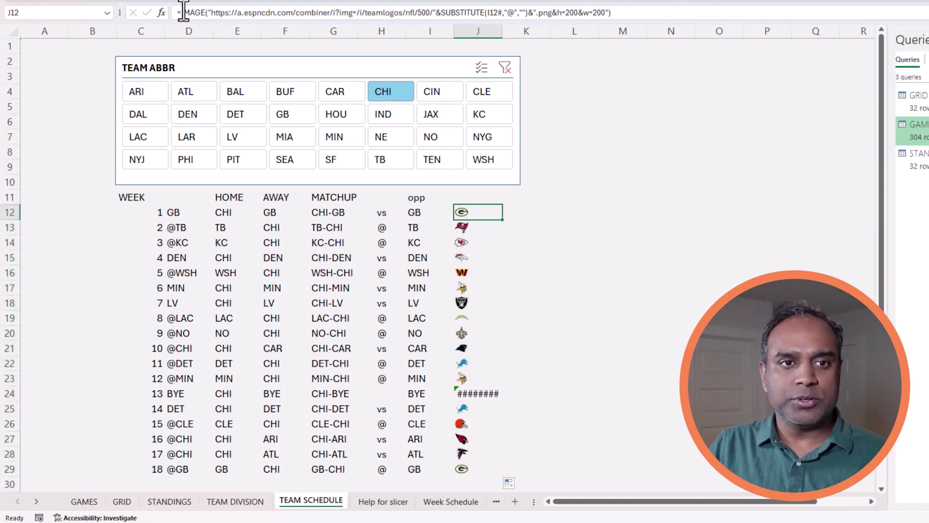
{"action": "left_click", "coordinate": [200, 12]}
{"action": "type", "text": "IF("}
{"action": "left_click", "coordinate": [420, 213]}
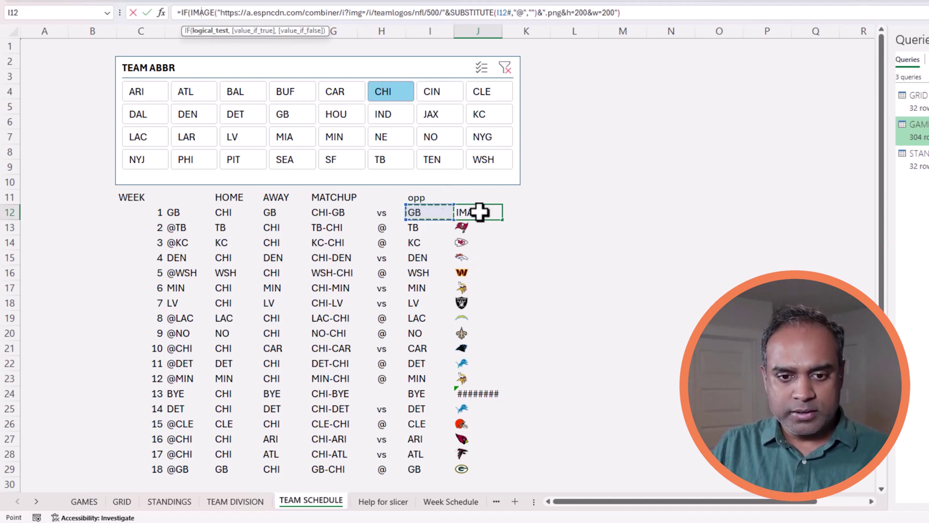
{"action": "type", "text": "=\"BYE\""}
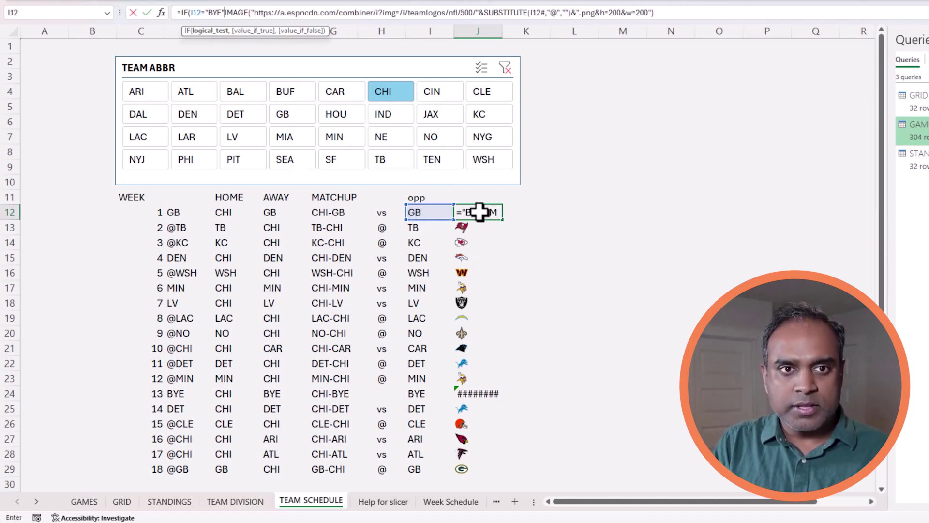
{"action": "type", "text": ",\"\","}
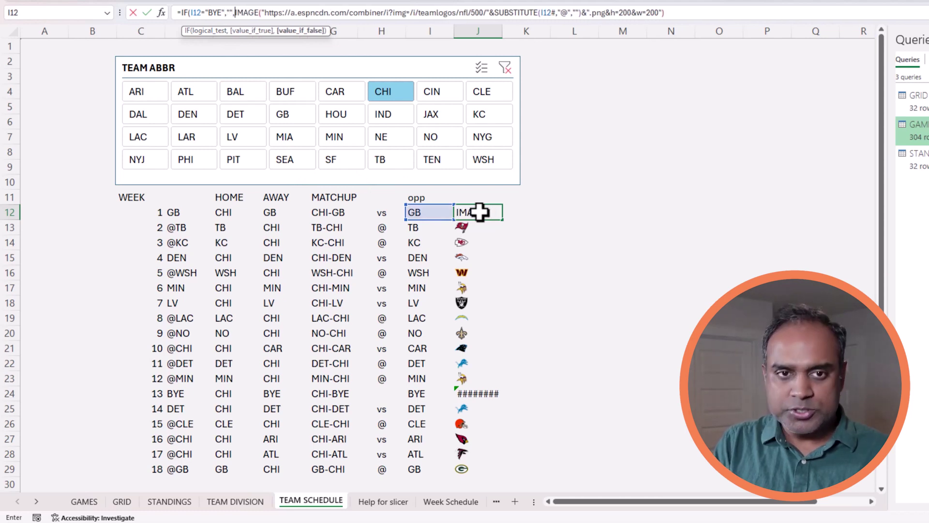
{"action": "left_click", "coordinate": [736, 10]}
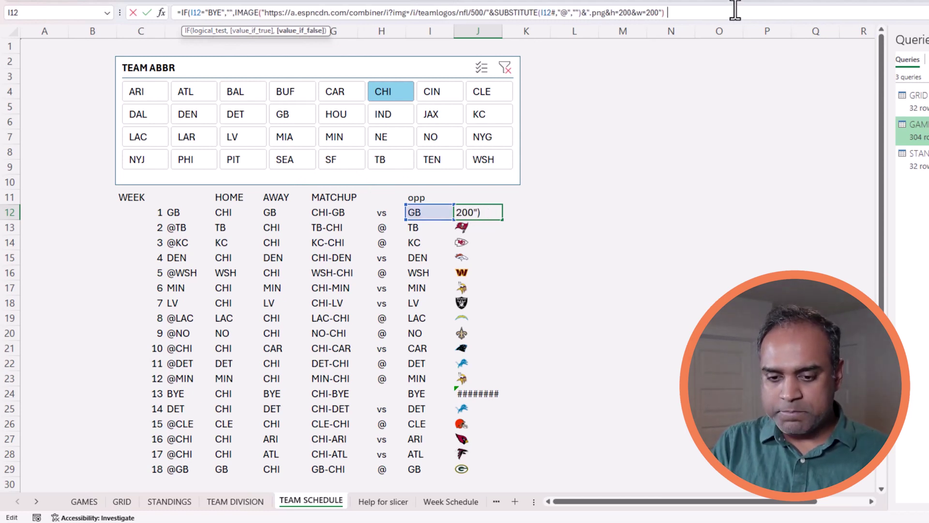
{"action": "type", "text": ")"}
{"action": "key", "text": "ctrl+Return"}
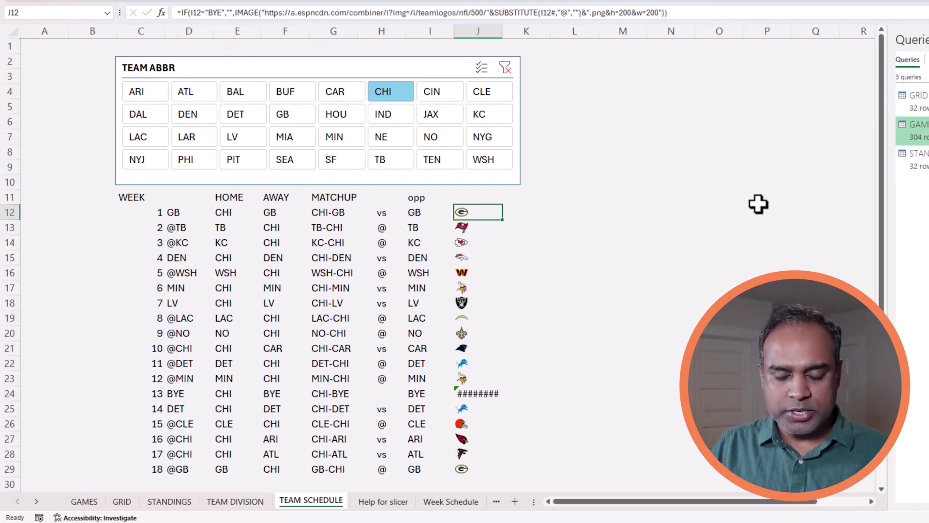
{"action": "double_click", "coordinate": [504, 220]}
{"action": "left_click", "coordinate": [565, 300]}
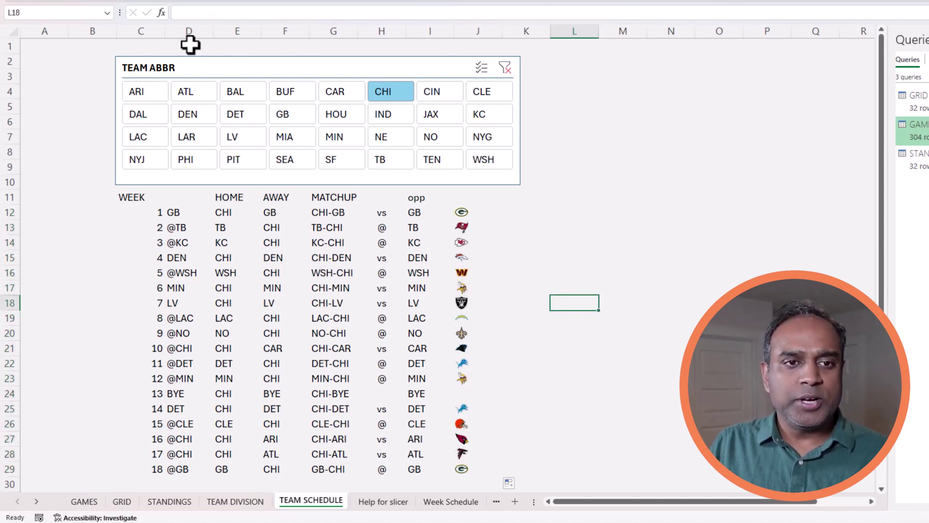
Hide columns D through G.
{"action": "left_click", "coordinate": [193, 28]}
{"action": "left_click_drag", "start_coordinate": [193, 28], "coordinate": [339, 40]}
{"action": "right_click", "coordinate": [300, 215]}
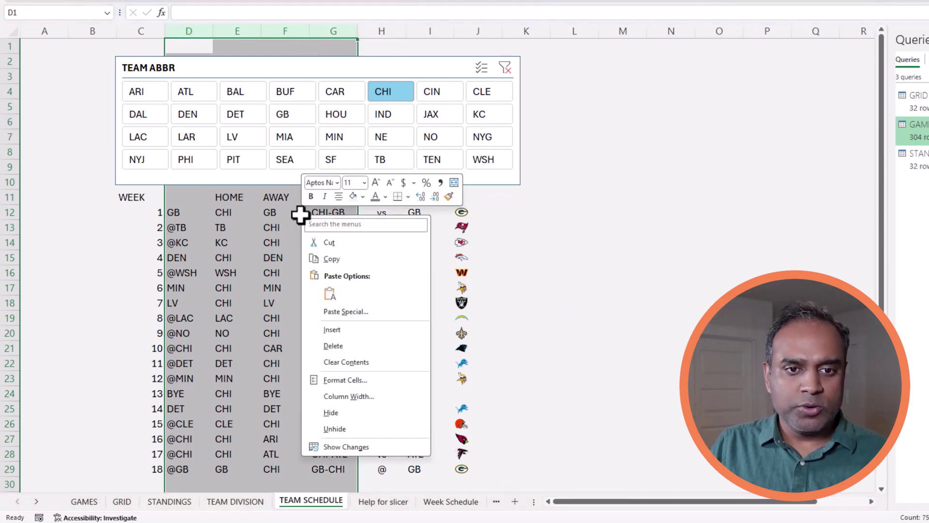
{"action": "left_click", "coordinate": [354, 419]}
{"action": "left_click", "coordinate": [430, 349]}
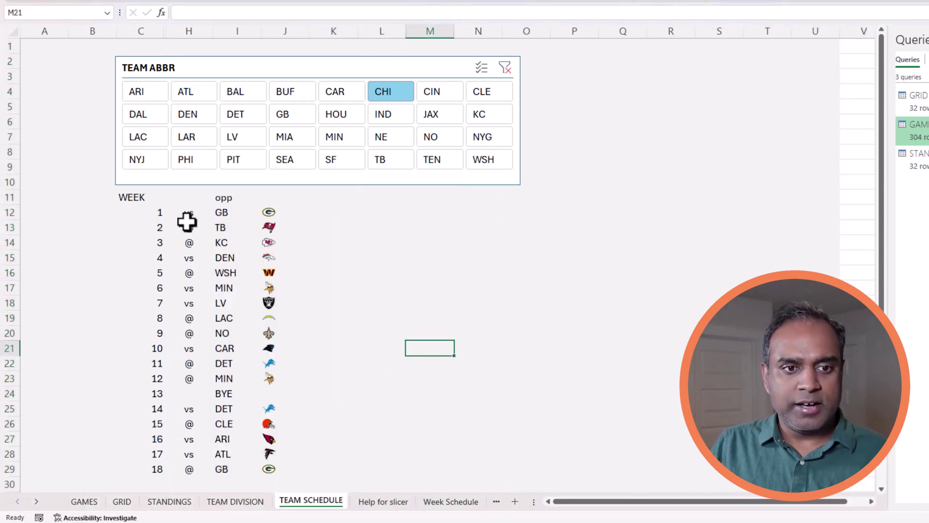
Review the week, vs/@ and opponent formulas, the opp header and the logo spill range.
{"action": "left_click", "coordinate": [163, 214]}
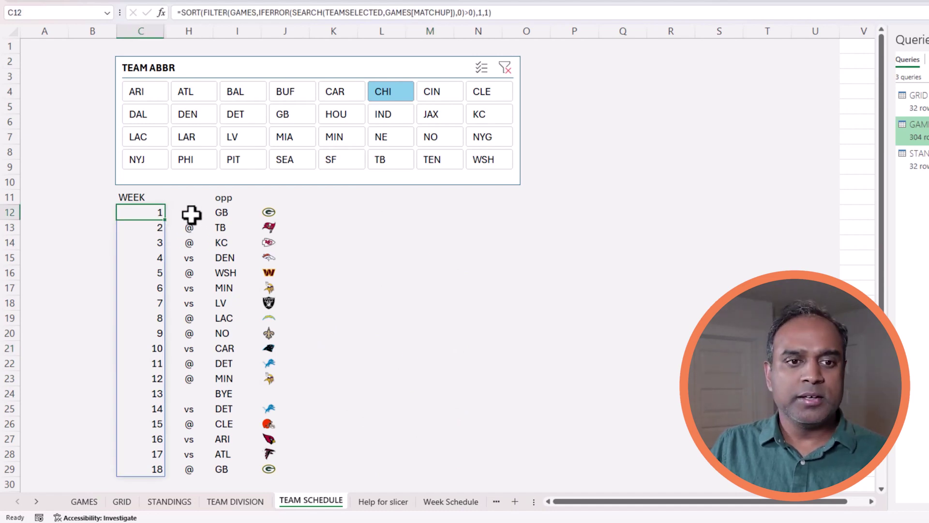
{"action": "left_click", "coordinate": [191, 213]}
{"action": "left_click", "coordinate": [223, 216]}
{"action": "left_click", "coordinate": [231, 197]}
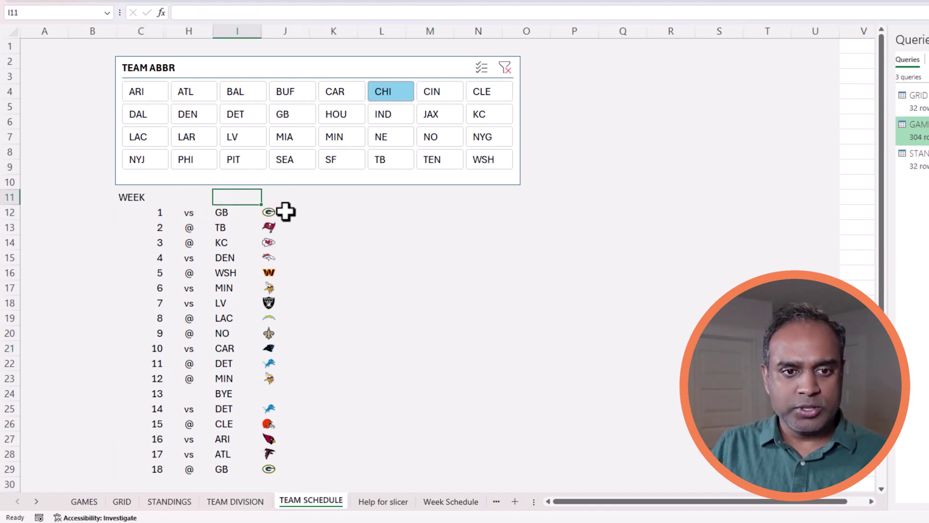
{"action": "left_click", "coordinate": [282, 425]}
{"action": "left_click", "coordinate": [353, 254]}
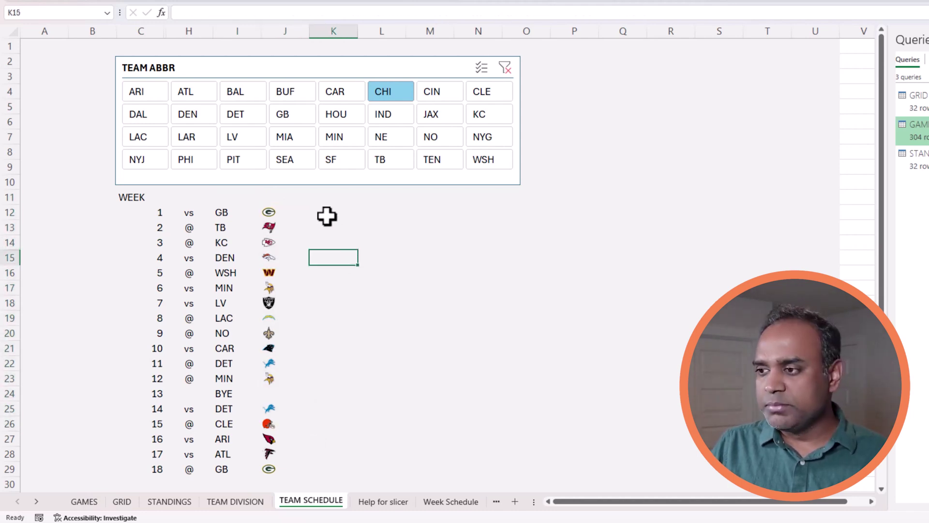
Start an XLOOKUP in K12 that uses the GB abbreviation in I12 as the lookup value.
{"action": "left_click", "coordinate": [300, 214]}
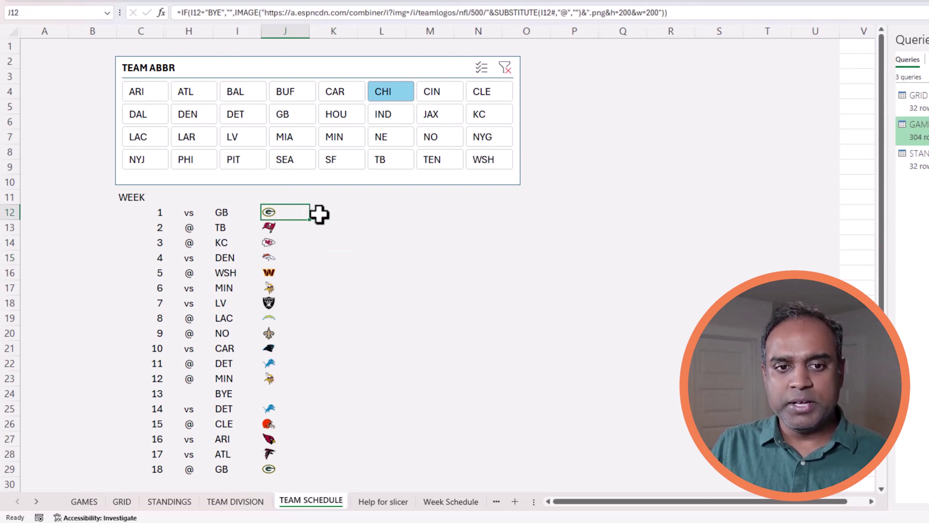
{"action": "left_click", "coordinate": [321, 214]}
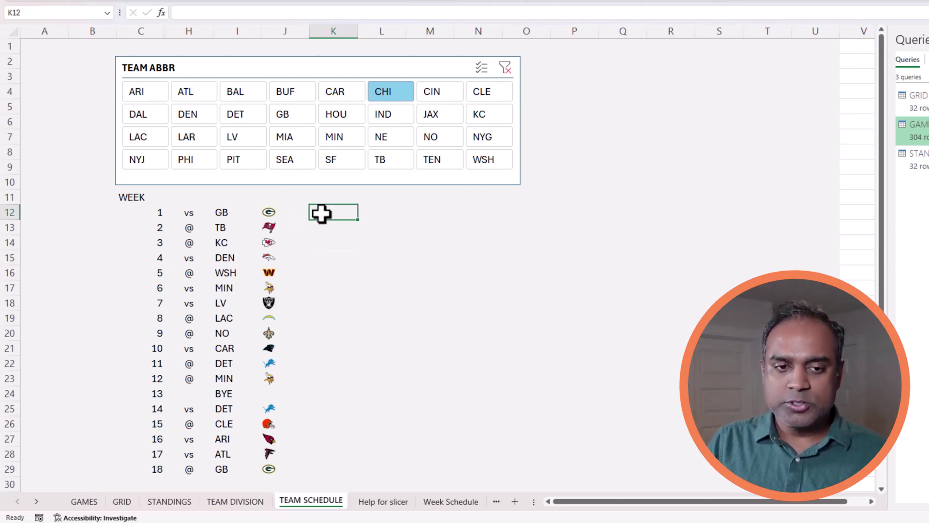
{"action": "type", "text": "=xlookup("}
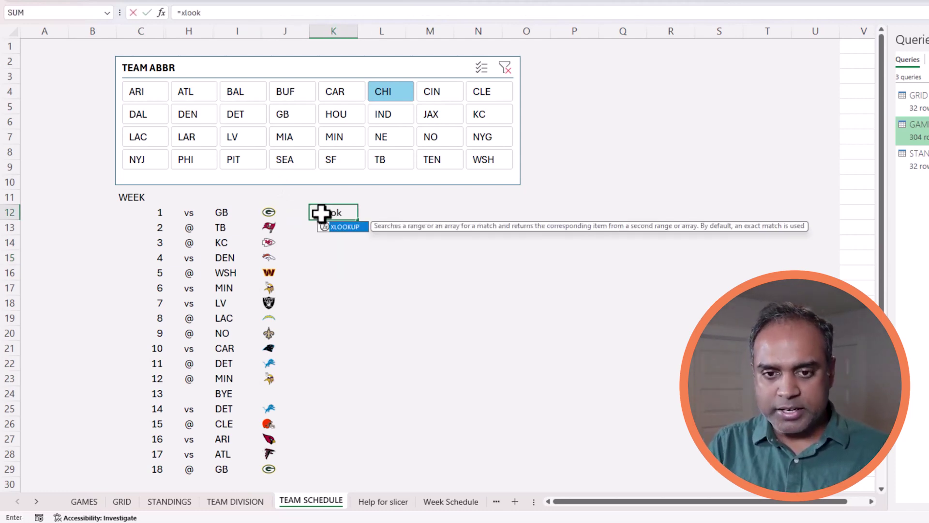
{"action": "key", "text": "BackSpace"}
{"action": "type", "text": "("}
{"action": "left_click", "coordinate": [221, 213]}
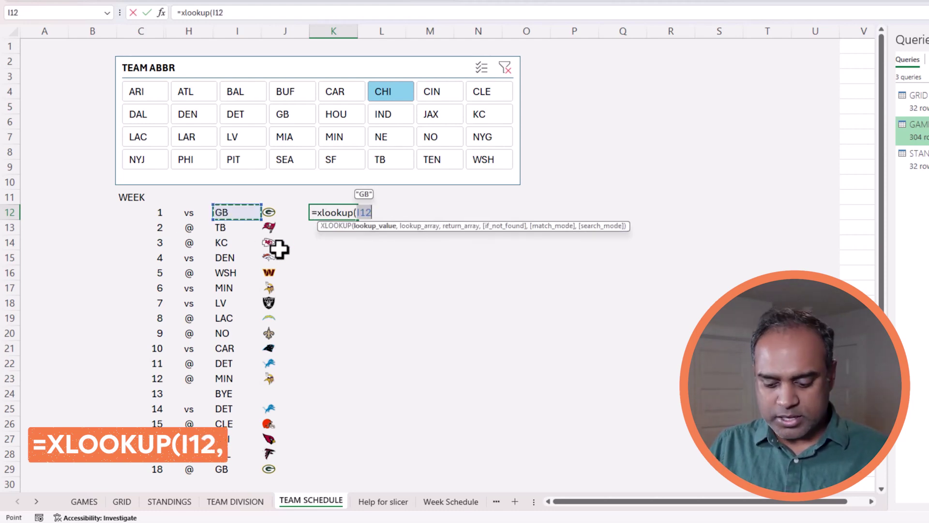
{"action": "type", "text": ","}
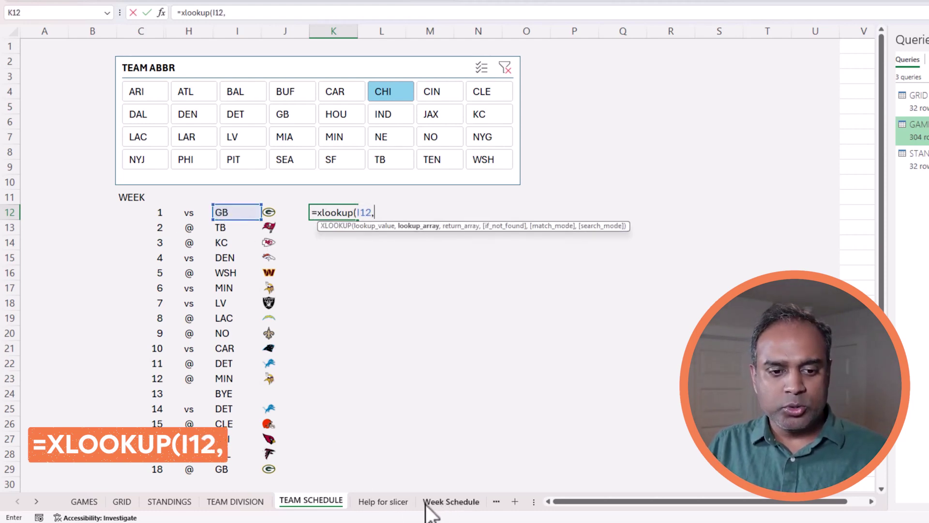
Finish the lookup with TEAMDIVISION[TEAM ABR] as lookup array and [TEAM NAME] as return array.
{"action": "left_click", "coordinate": [236, 501]}
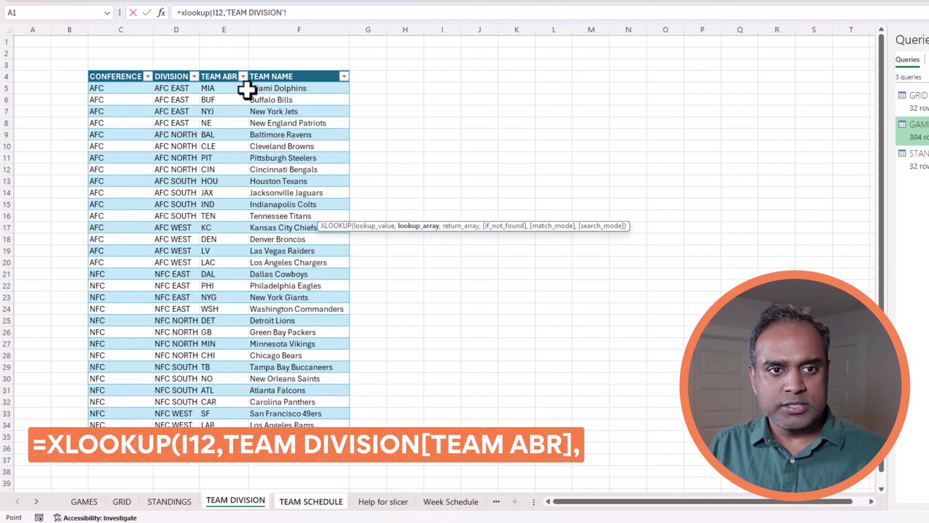
{"action": "key", "text": "ctrl+space"}
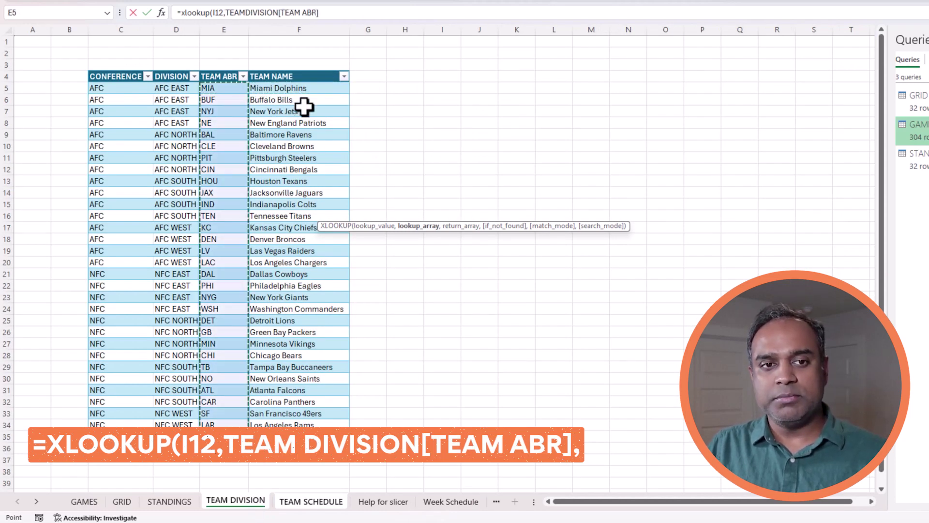
{"action": "type", "text": ","}
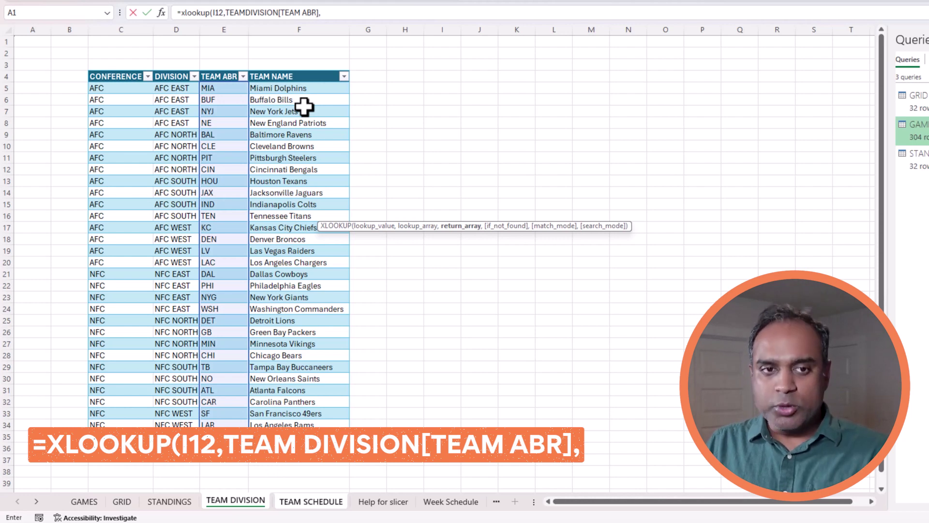
{"action": "left_click", "coordinate": [306, 88]}
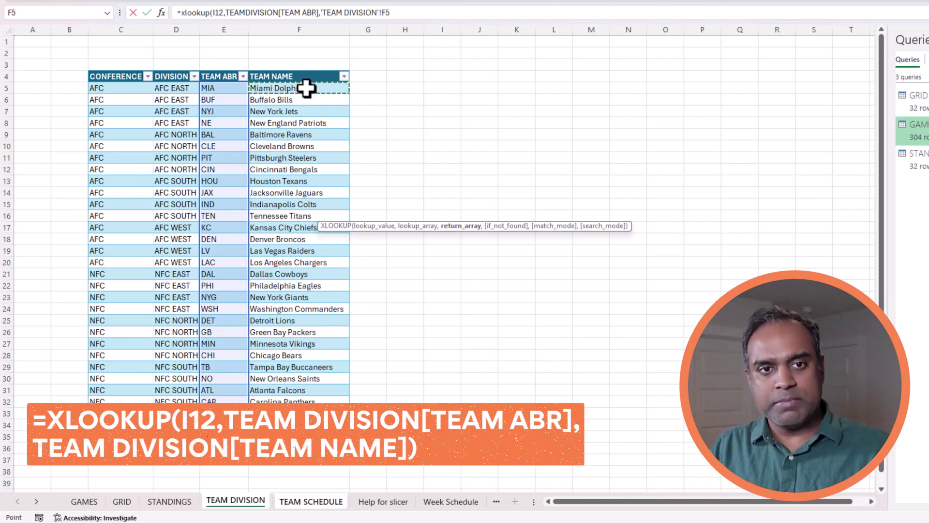
{"action": "key", "text": "ctrl+space"}
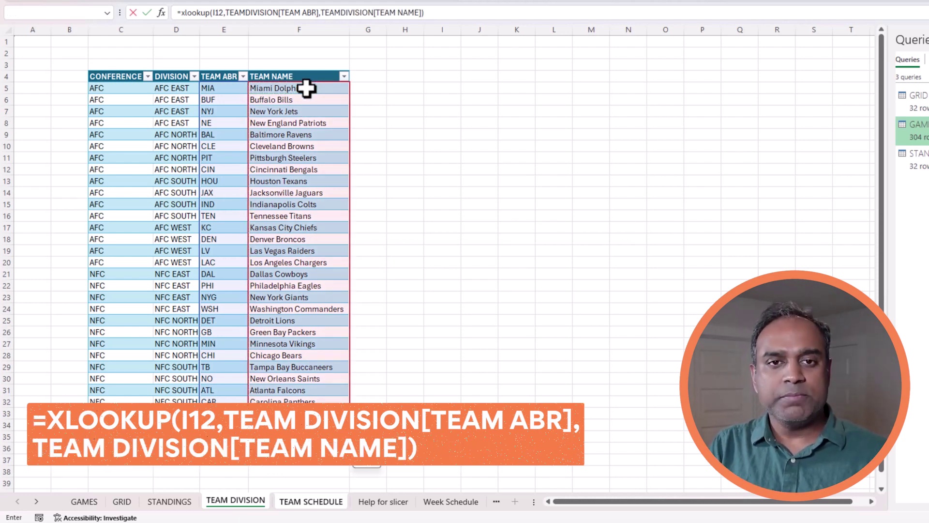
{"action": "key", "text": "Return"}
{"action": "left_click", "coordinate": [325, 209]}
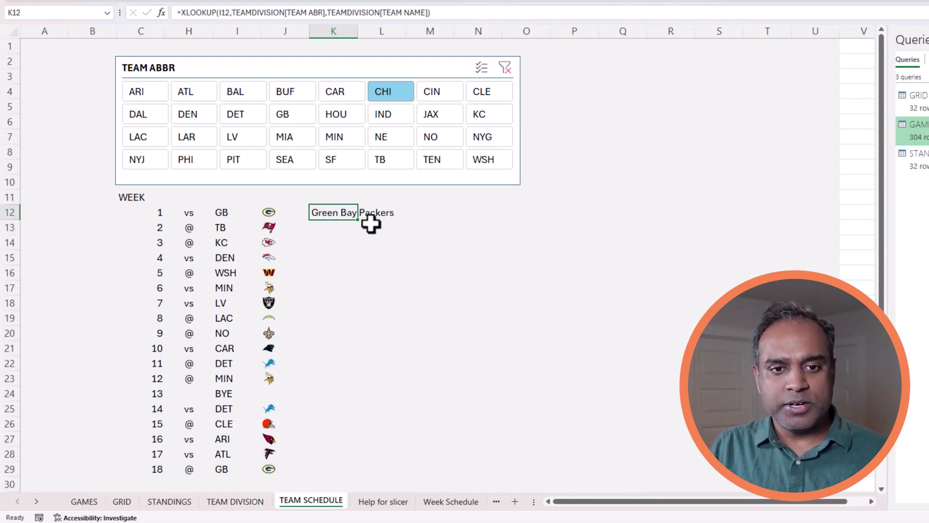
Fill the K12 lookup down to K29, then add an if_not_found argument for the bye week's #N/A.
{"action": "left_click_drag", "start_coordinate": [349, 404], "coordinate": [347, 473]}
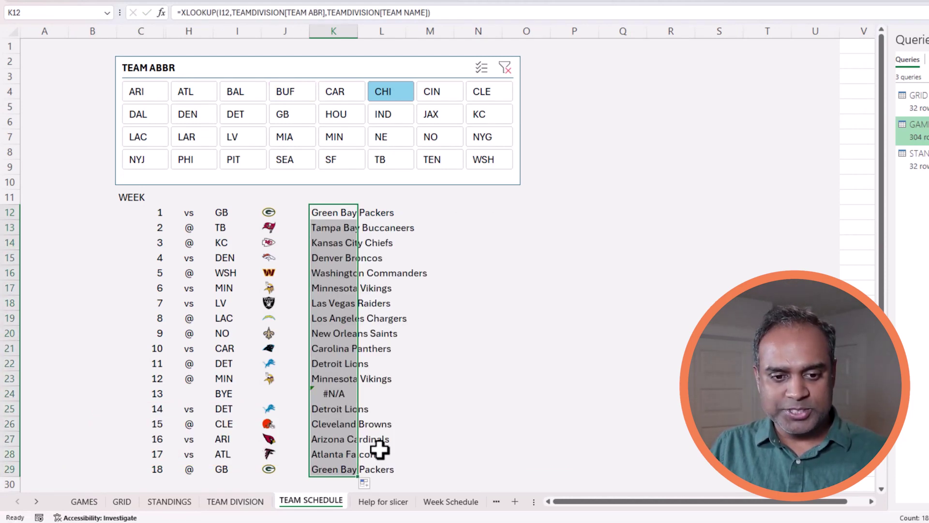
{"action": "left_click", "coordinate": [341, 394]}
{"action": "left_click", "coordinate": [337, 209]}
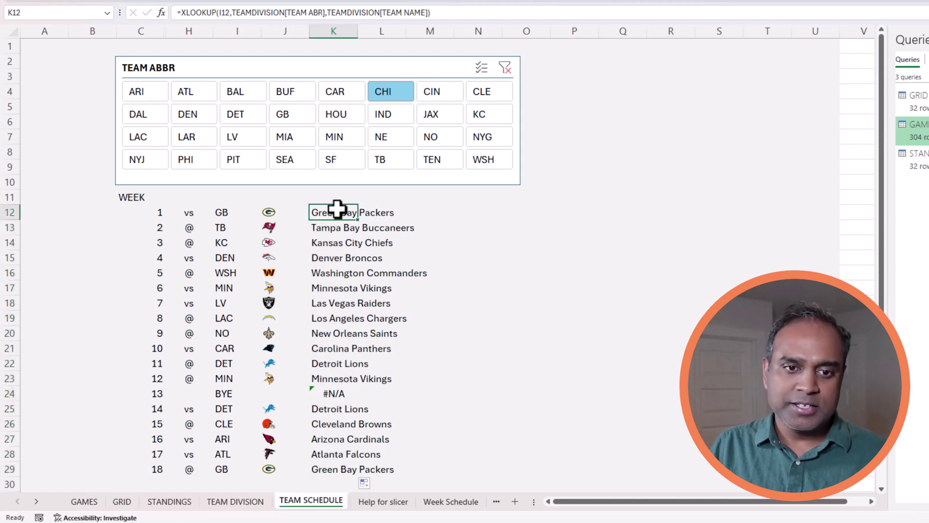
{"action": "left_click", "coordinate": [181, 12]}
{"action": "type", "text": "IF"}
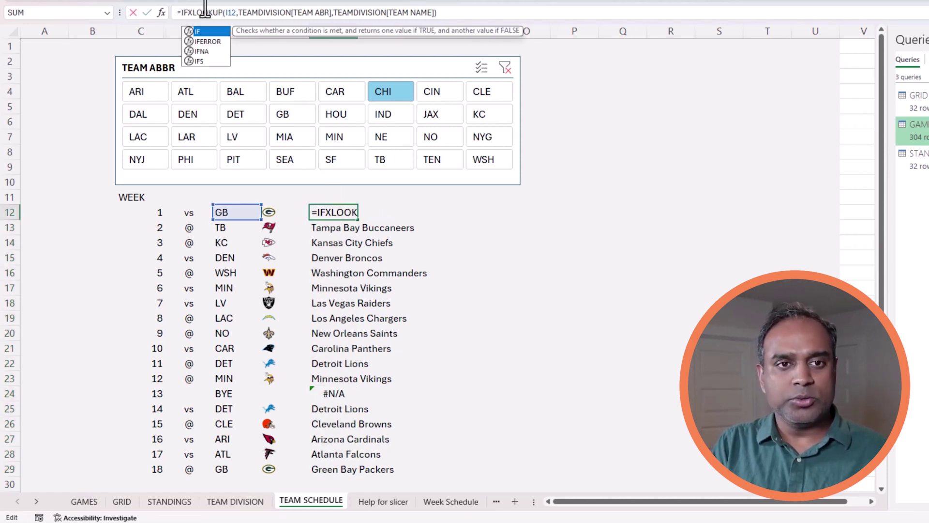
{"action": "key", "text": "BackSpace"}
{"action": "key", "text": "BackSpace"}
{"action": "key", "text": "BackSpace"}
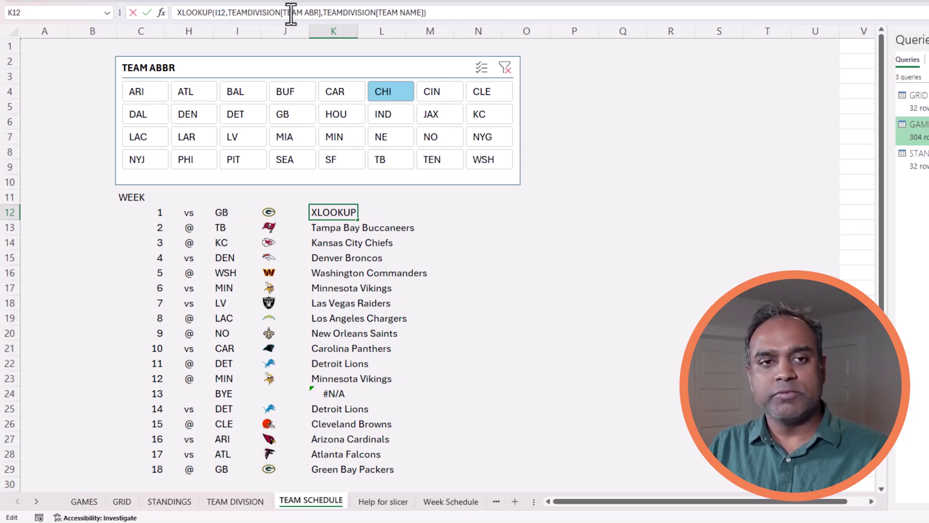
{"action": "type", "text": "="}
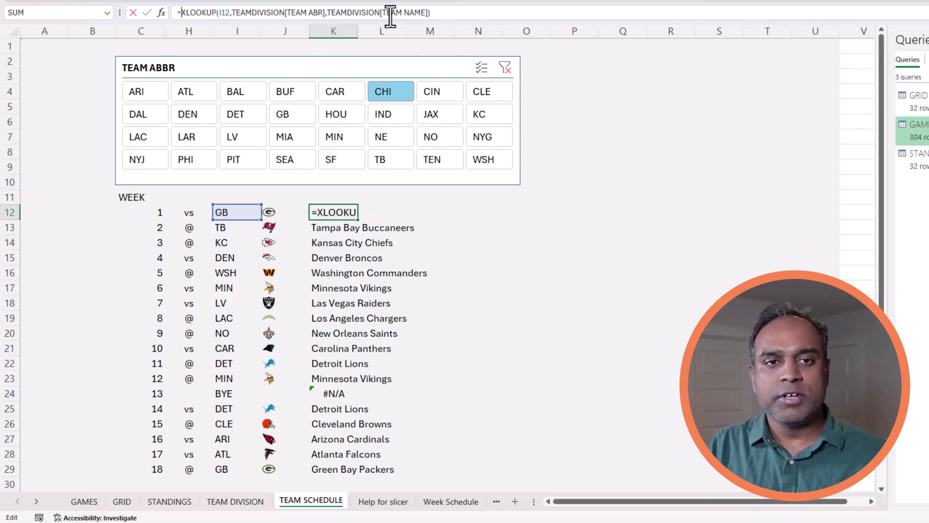
{"action": "left_click", "coordinate": [430, 12]}
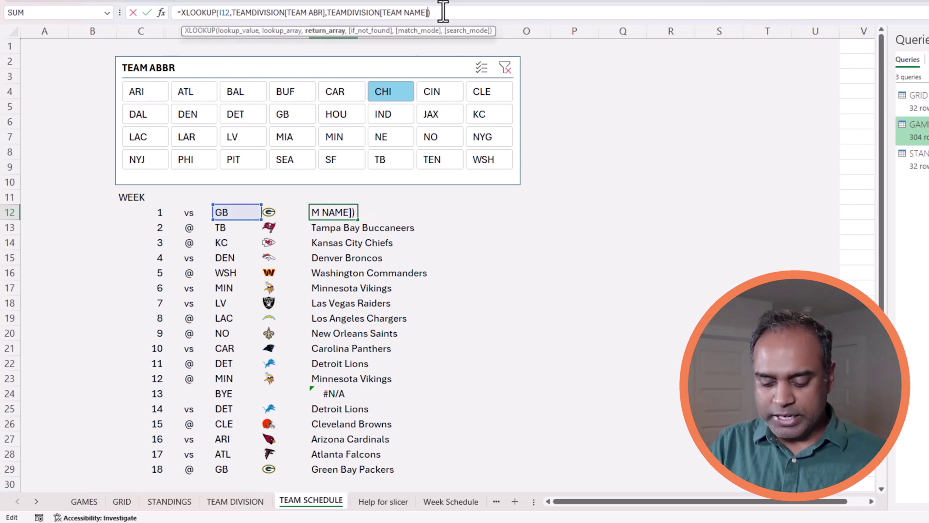
{"action": "type", "text": ","}
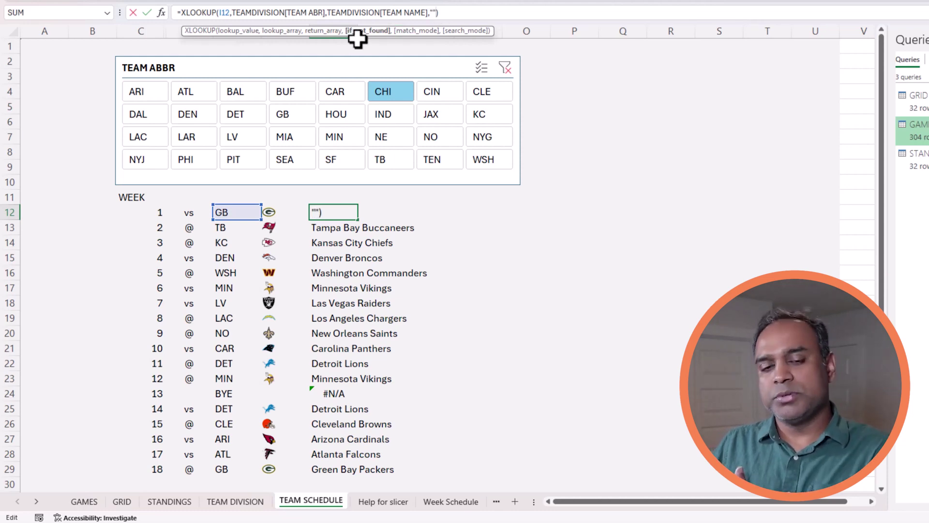
{"action": "key", "text": "Return"}
Complete the "" fallback and refill K12:K29 so week 13's BYE stays blank.
{"action": "key", "text": "Up"}
{"action": "key", "text": "ctrl+shift+Down"}
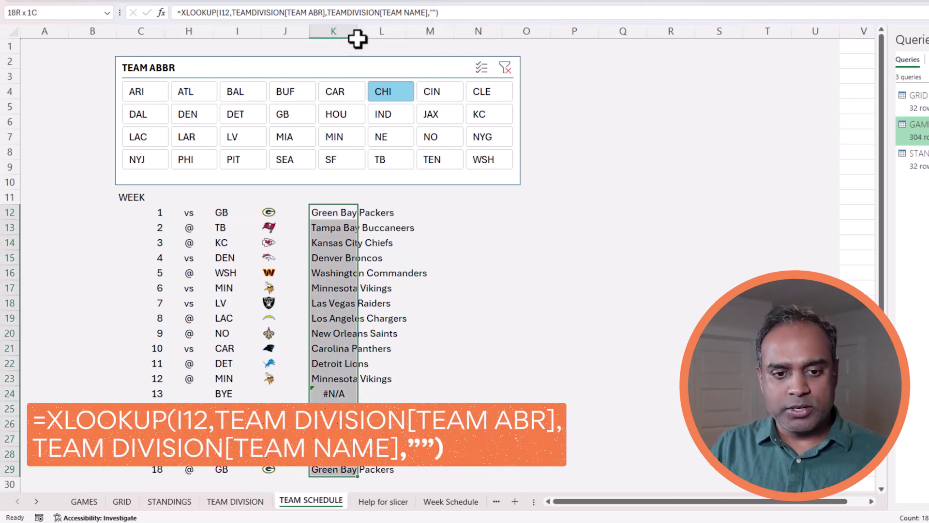
{"action": "left_click", "coordinate": [379, 12]}
{"action": "key", "text": "ctrl+Return"}
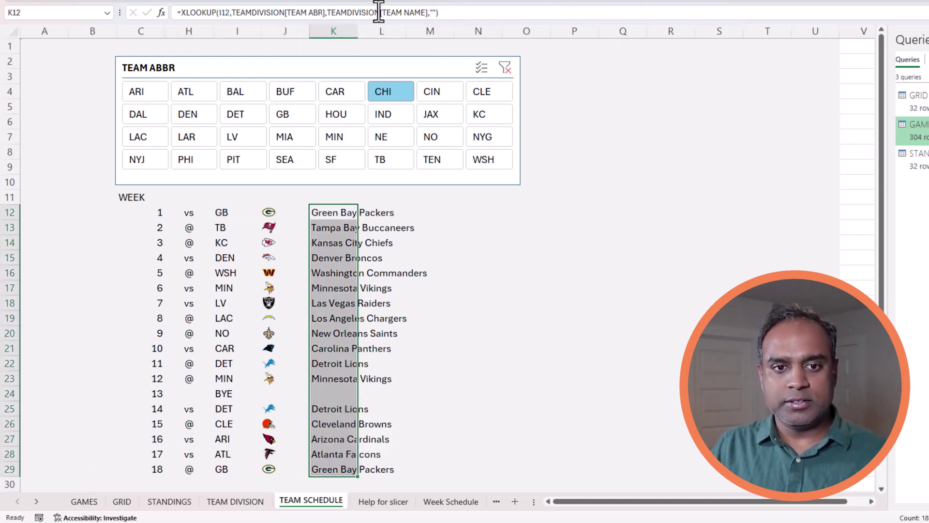
{"action": "left_click", "coordinate": [573, 318]}
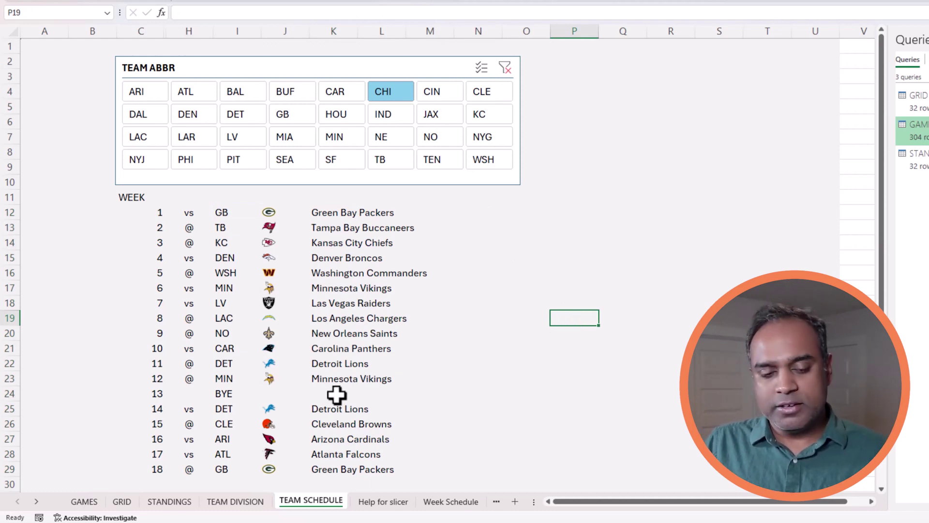
{"action": "left_click", "coordinate": [321, 213]}
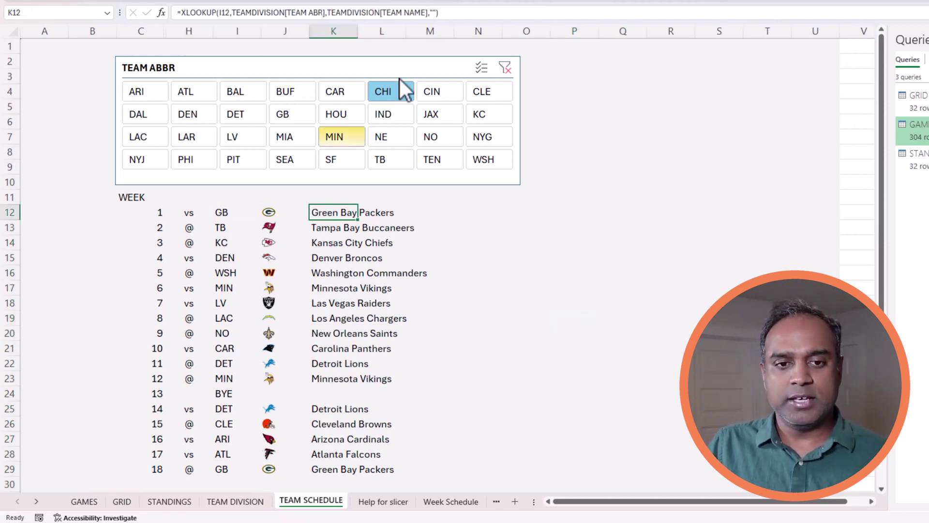
{"action": "left_click", "coordinate": [434, 12]}
{"action": "type", "text": "\")"}
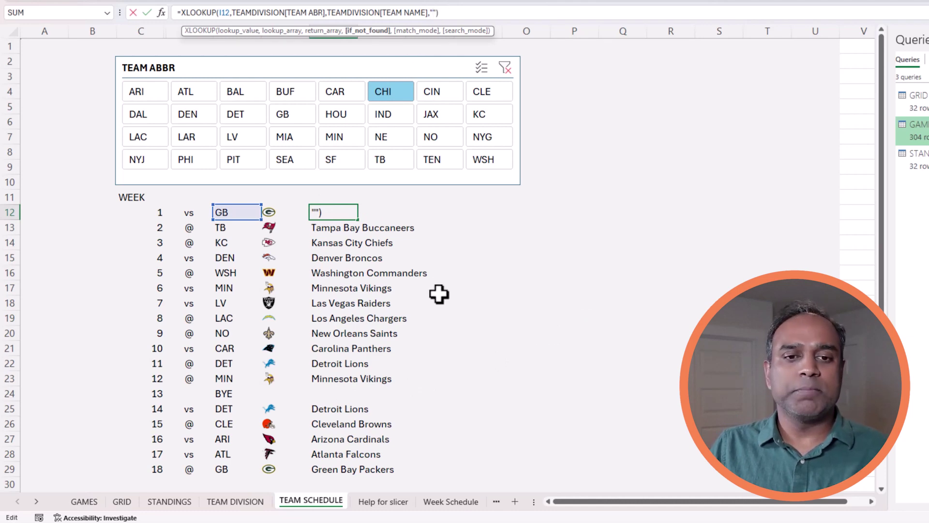
{"action": "key", "text": "ctrl+Return"}
Set rows 12 through 29 to a row height of 30.
{"action": "left_click_drag", "start_coordinate": [14, 212], "coordinate": [52, 467]}
{"action": "right_click", "coordinate": [58, 449]}
{"action": "left_click", "coordinate": [126, 392]}
{"action": "type", "text": "30"}
{"action": "key", "text": "Return"}
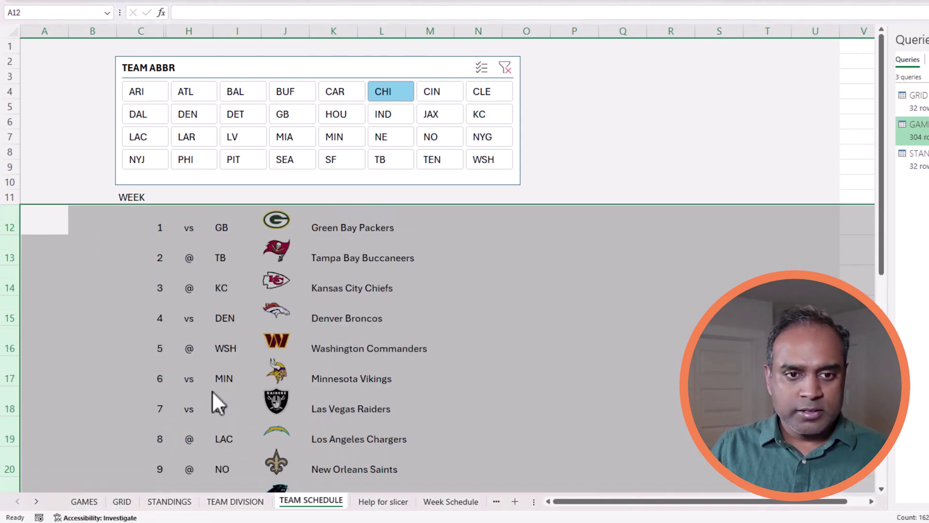
{"action": "left_click", "coordinate": [481, 253]}
{"action": "scroll", "coordinate": [481, 255], "scroll_direction": "down", "scroll_amount": 3}
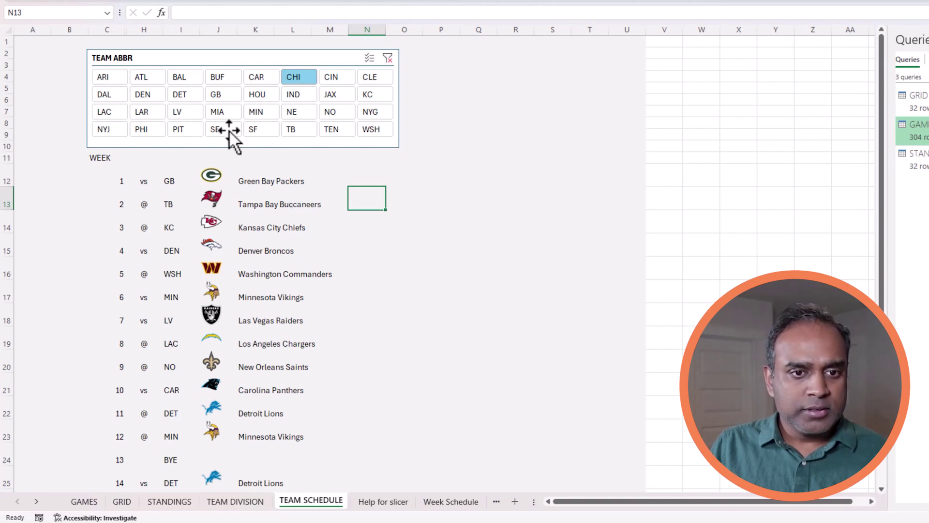
Narrow the logo column J so the full names sit beside the logos.
{"action": "left_click", "coordinate": [220, 28]}
{"action": "right_click", "coordinate": [230, 43]}
{"action": "left_click", "coordinate": [311, 210]}
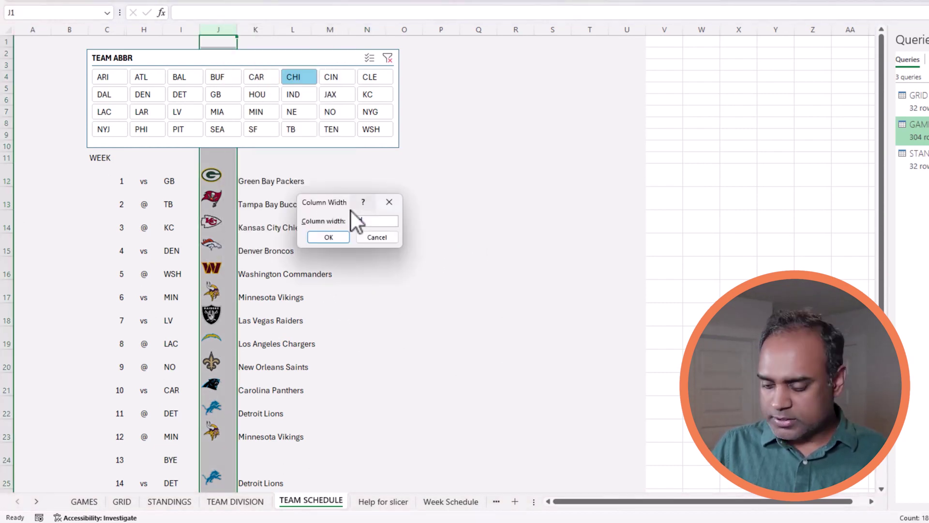
{"action": "key", "text": "Return"}
{"action": "left_click", "coordinate": [363, 337]}
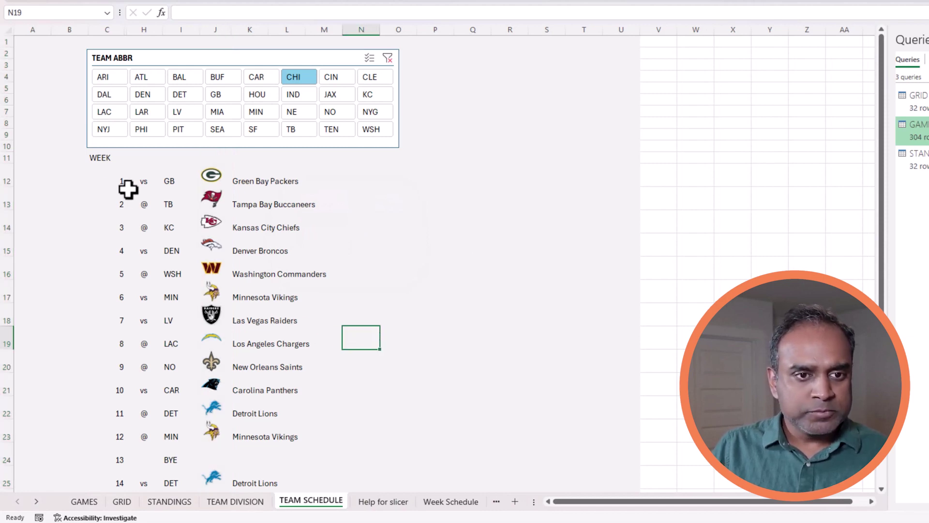
{"action": "left_click_drag", "start_coordinate": [123, 186], "coordinate": [319, 405]}
{"action": "left_click", "coordinate": [413, 331]}
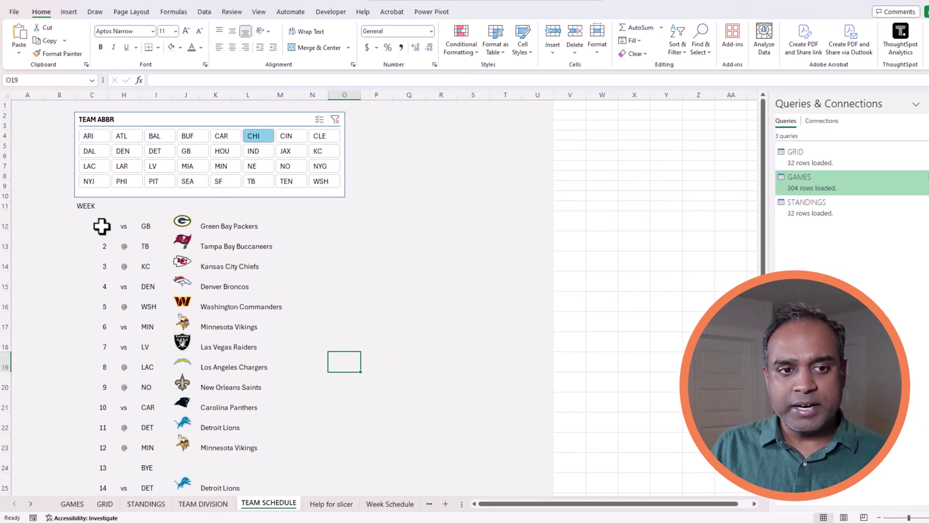
{"action": "left_click_drag", "start_coordinate": [120, 183], "coordinate": [208, 224]}
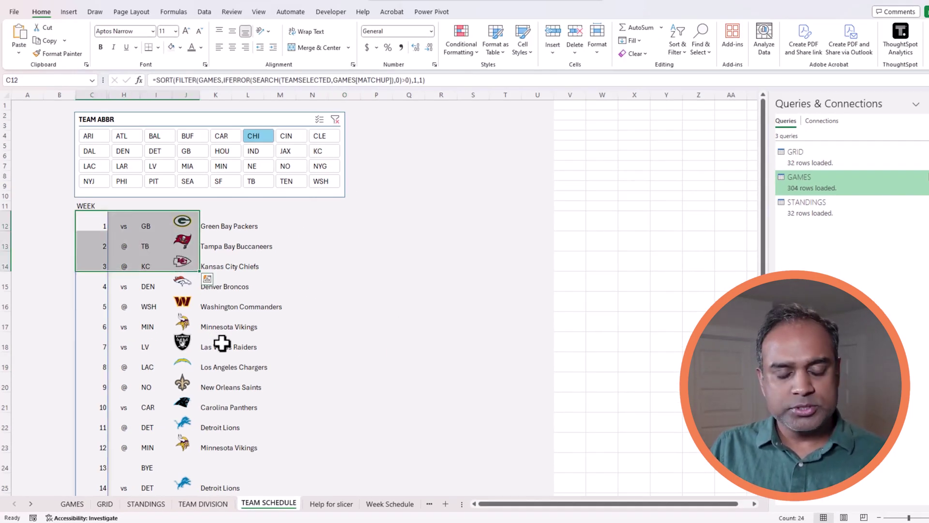
Select the schedule C12:L29 and create a formula rule =ISEVEN(ROW(C12)).
{"action": "scroll", "coordinate": [262, 430], "scroll_direction": "down", "scroll_amount": 5}
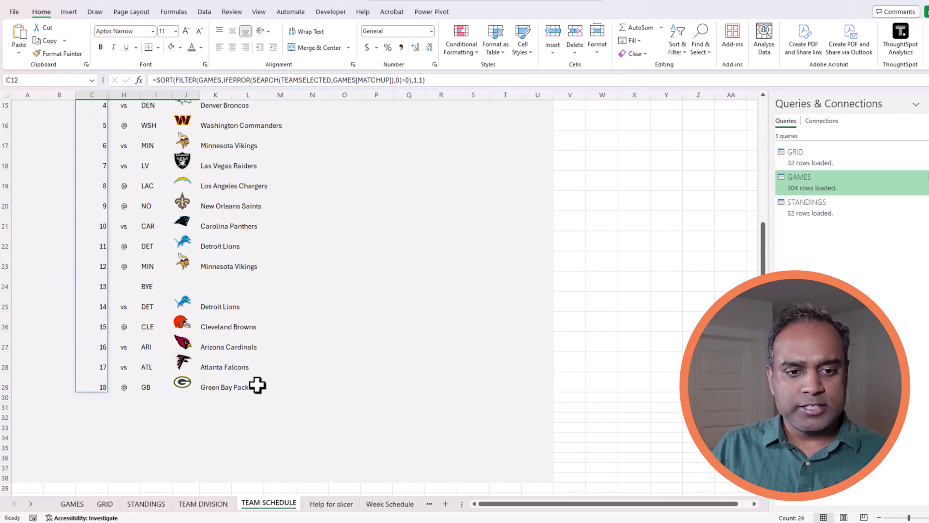
{"action": "key", "text": "ctrl+a"}
{"action": "scroll", "coordinate": [303, 384], "scroll_direction": "up", "scroll_amount": 3}
{"action": "scroll", "coordinate": [304, 384], "scroll_direction": "up", "scroll_amount": 1}
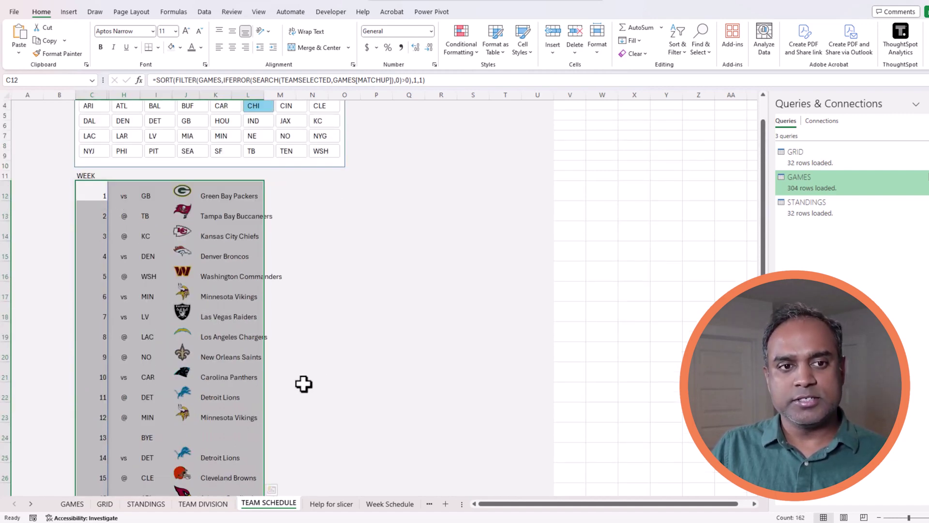
{"action": "left_click", "coordinate": [463, 49]}
{"action": "left_click", "coordinate": [480, 175]}
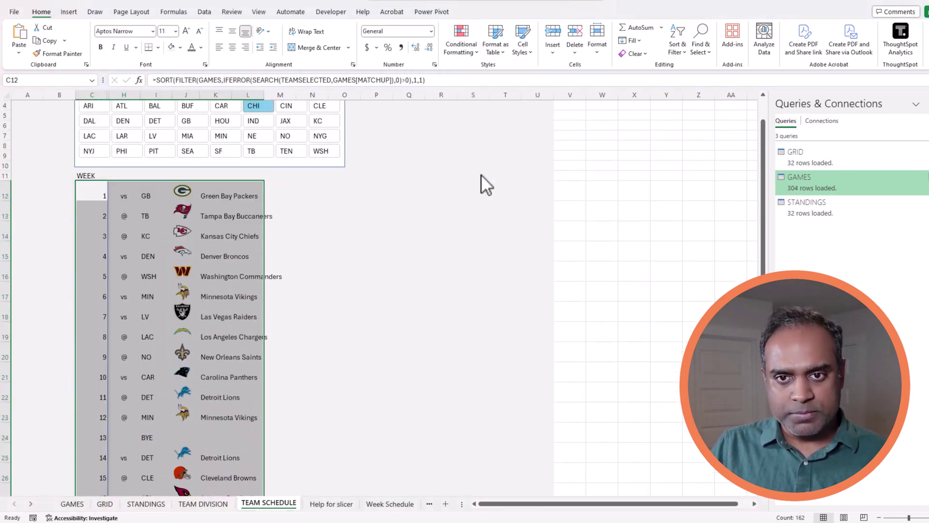
{"action": "left_click", "coordinate": [141, 340]}
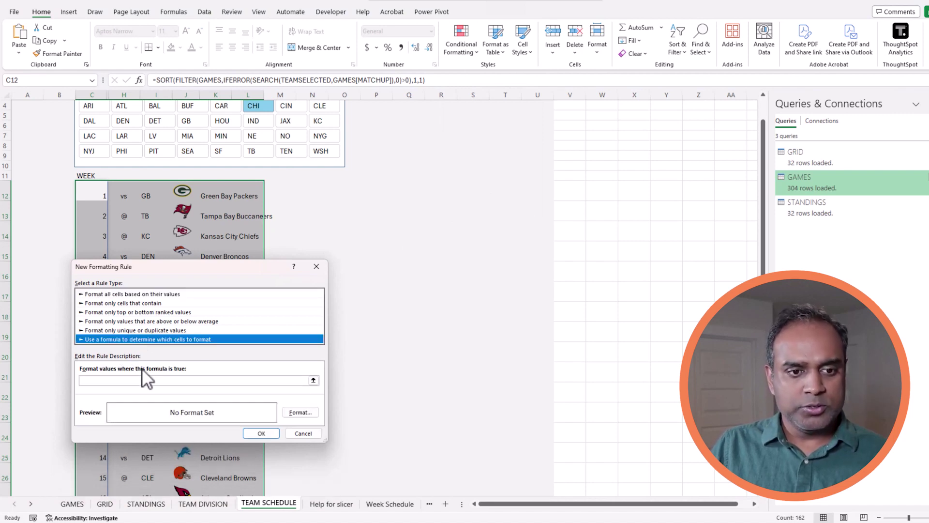
{"action": "left_click", "coordinate": [144, 377]}
{"action": "left_click_drag", "start_coordinate": [186, 269], "coordinate": [362, 170]}
{"action": "type", "text": "=ISEVEN(ROW(C12"}
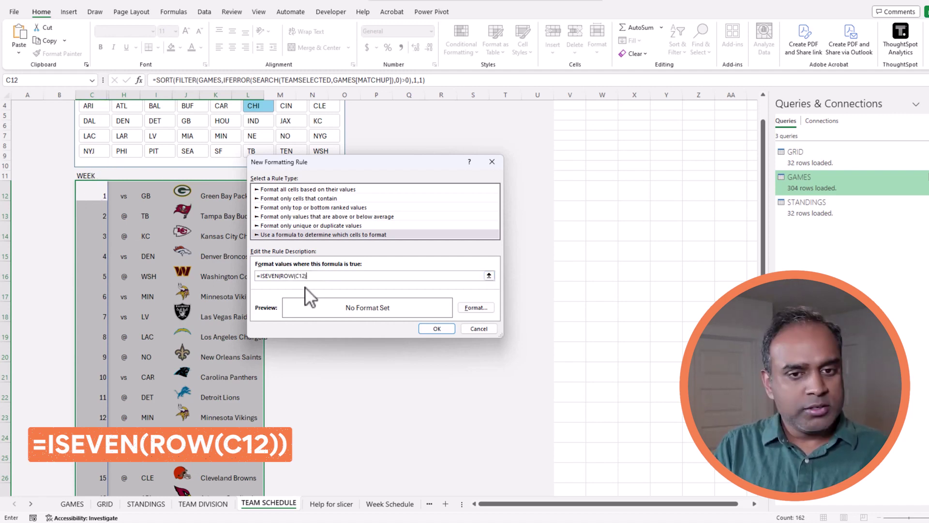
{"action": "type", "text": ")"}
Format matching rows with a 6.25% Gray pattern fill and apply the rule.
{"action": "left_click", "coordinate": [468, 306]}
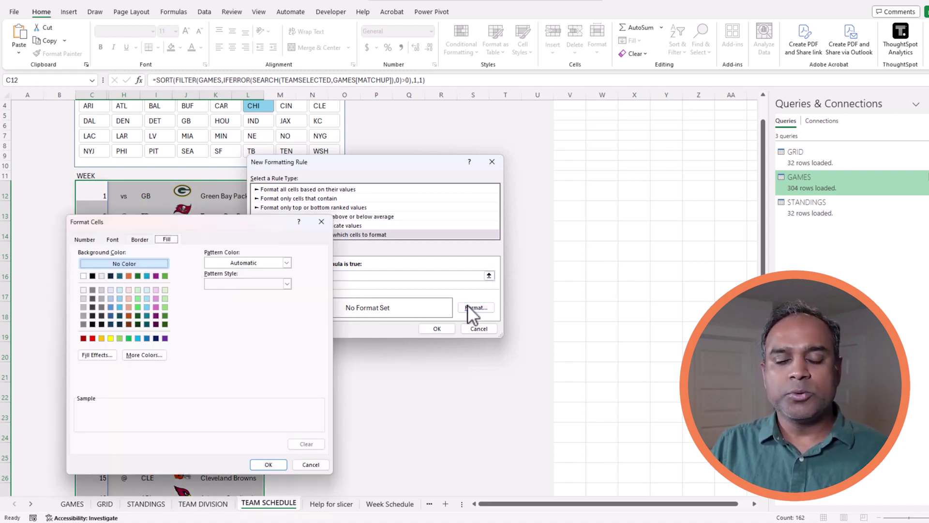
{"action": "left_click_drag", "start_coordinate": [185, 224], "coordinate": [457, 182]}
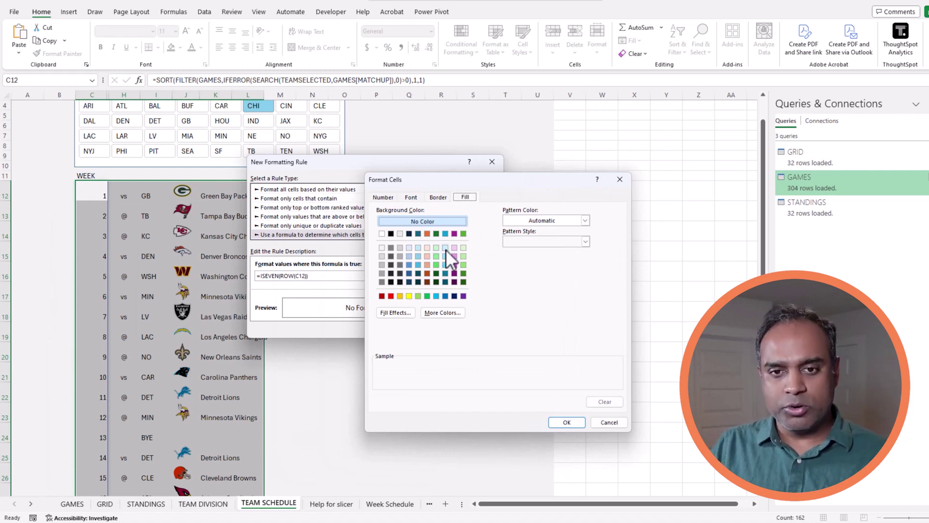
{"action": "left_click", "coordinate": [383, 249]}
{"action": "left_click", "coordinate": [534, 242]}
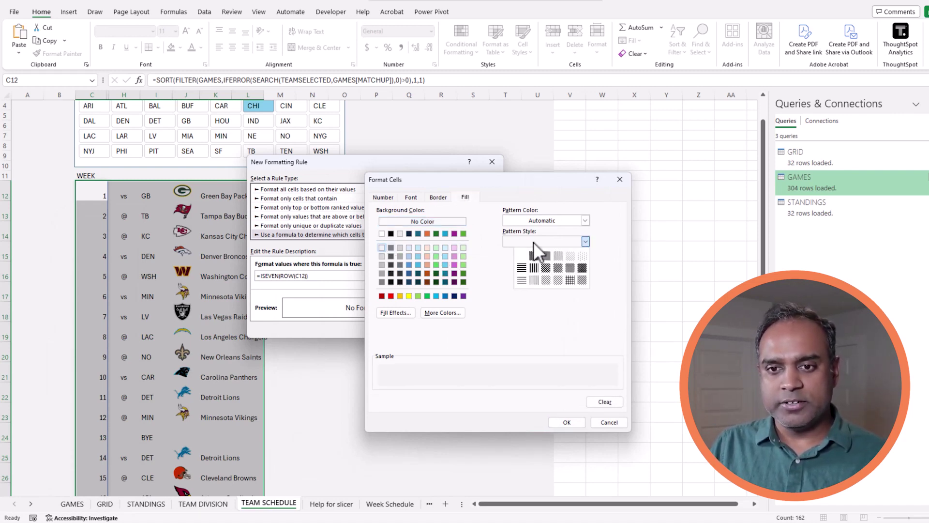
{"action": "left_click", "coordinate": [582, 256]}
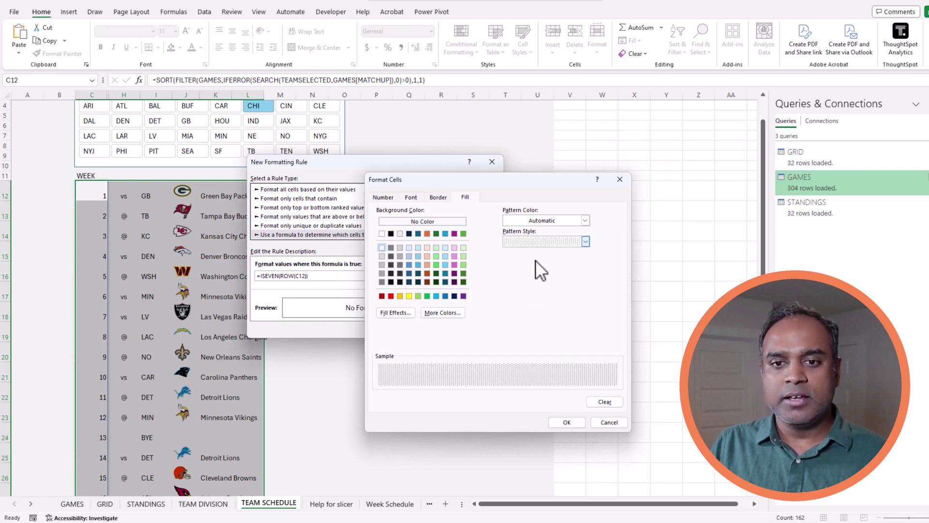
{"action": "left_click", "coordinate": [567, 422]}
{"action": "left_click", "coordinate": [447, 331]}
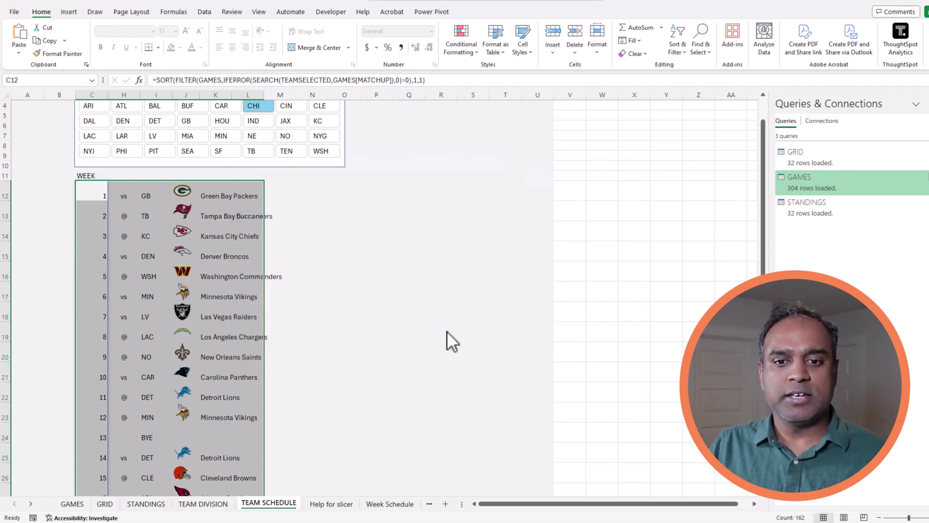
Widen column L for the team names and middle-align the whole schedule from C12.
{"action": "left_click", "coordinate": [472, 305]}
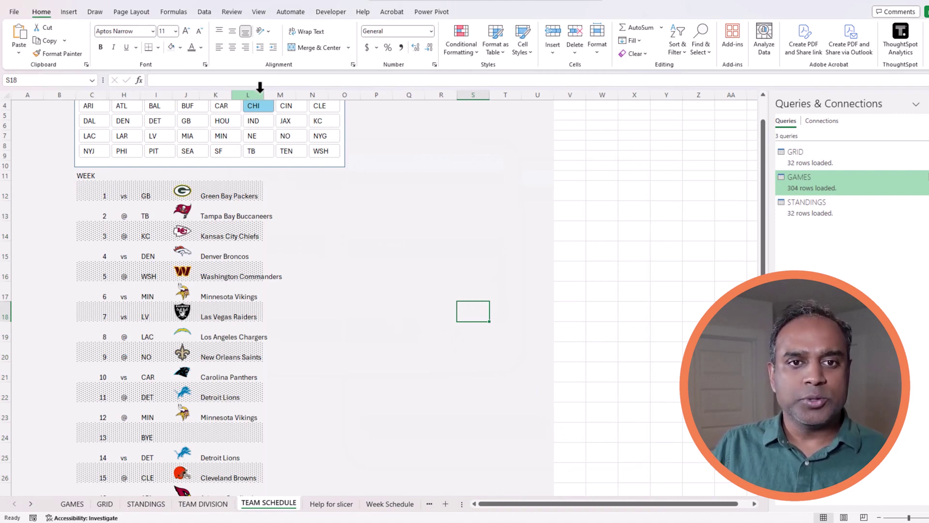
{"action": "left_click_drag", "start_coordinate": [263, 94], "coordinate": [297, 94]}
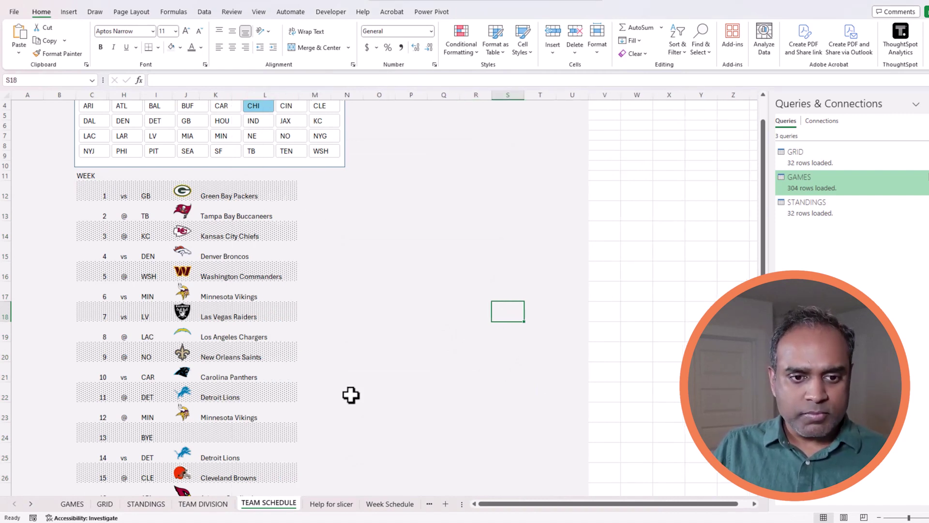
{"action": "left_click", "coordinate": [97, 195]}
{"action": "key", "text": "ctrl+shift+Right"}
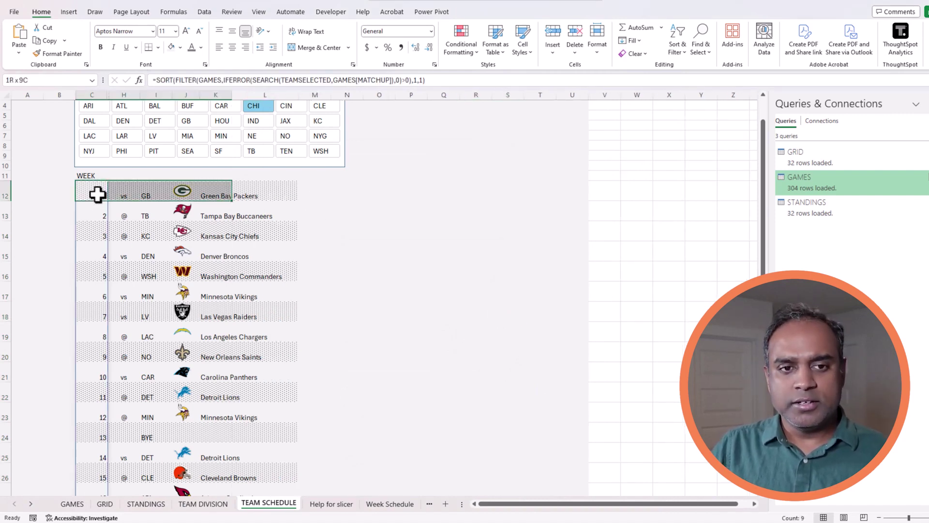
{"action": "key", "text": "ctrl+shift+Down"}
{"action": "left_click", "coordinate": [232, 31]}
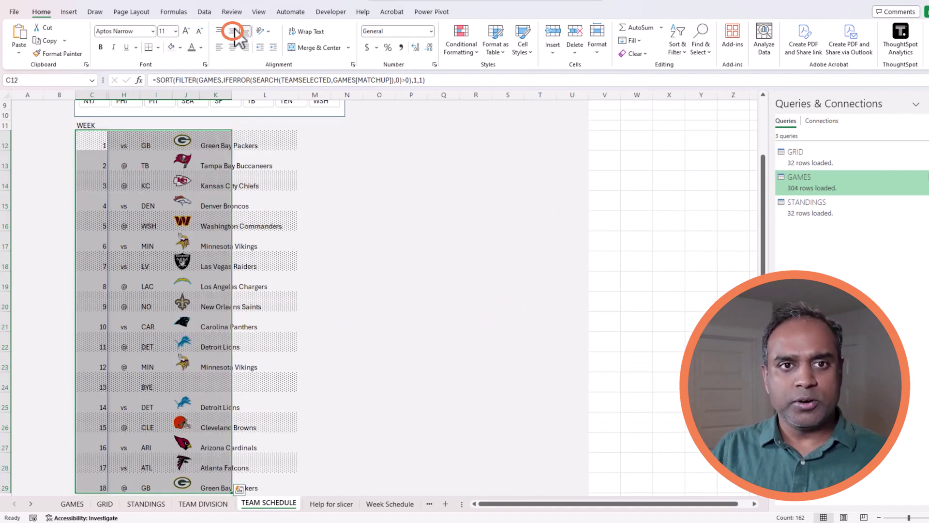
{"action": "left_click", "coordinate": [385, 199]}
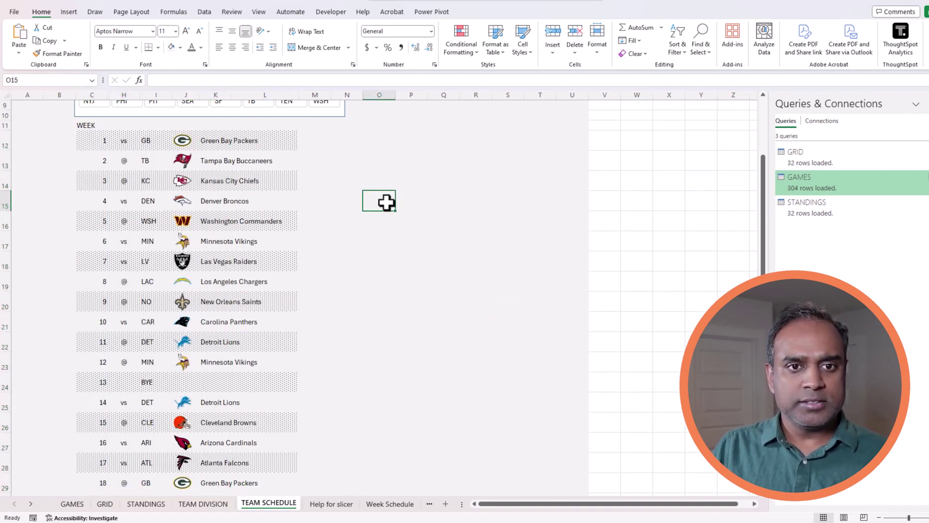
{"action": "scroll", "coordinate": [305, 281], "scroll_direction": "up", "scroll_amount": 3, "text": "ctrl"}
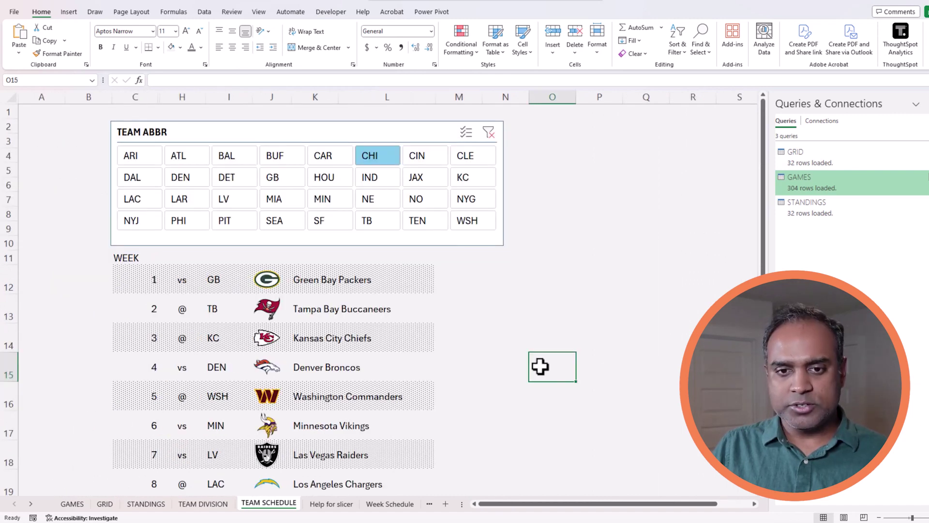
Filter the schedule through KC, CLE, CHI, GB, BAL, ARI, DAL and LAC, reviewing each.
{"action": "scroll", "coordinate": [540, 367], "scroll_direction": "down", "scroll_amount": 1, "text": "ctrl"}
{"action": "left_click", "coordinate": [423, 168]}
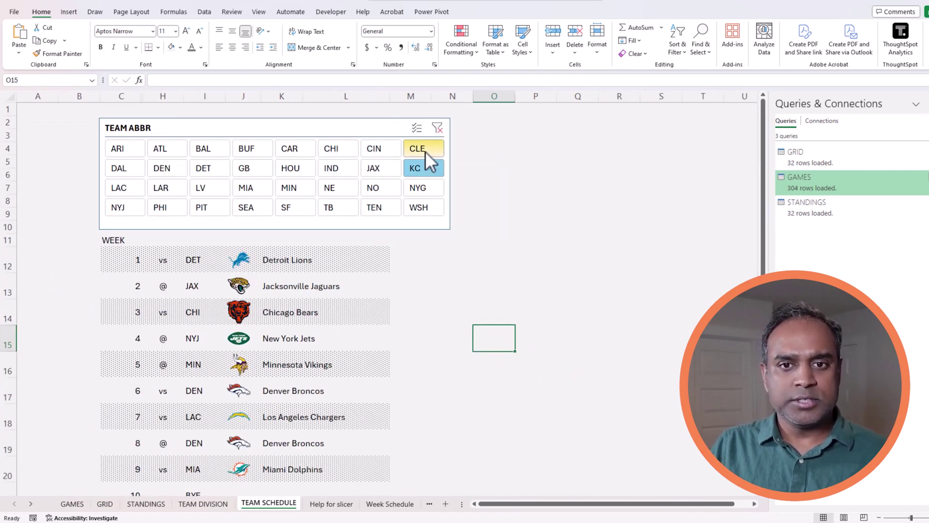
{"action": "left_click", "coordinate": [425, 151]}
{"action": "left_click", "coordinate": [333, 153]}
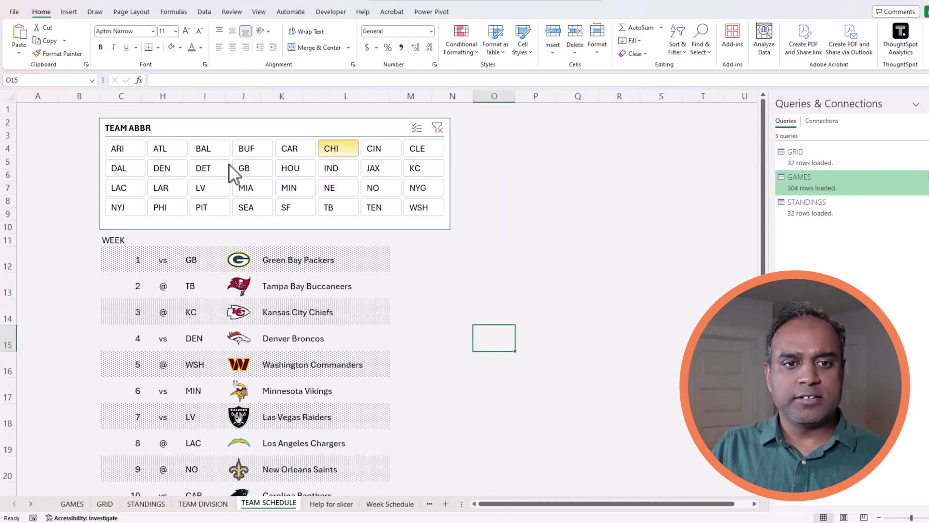
{"action": "left_click", "coordinate": [244, 168]}
{"action": "left_click", "coordinate": [202, 150]}
{"action": "left_click", "coordinate": [131, 150]}
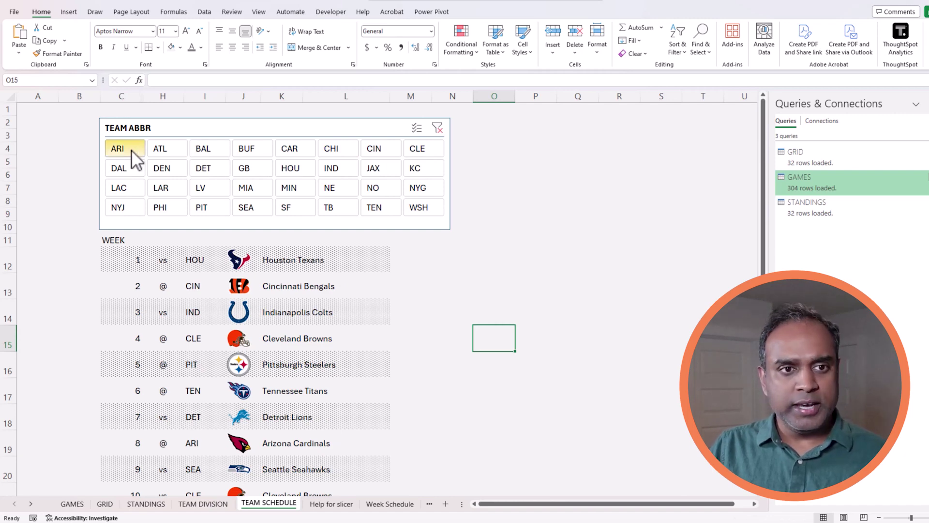
{"action": "left_click", "coordinate": [118, 170]}
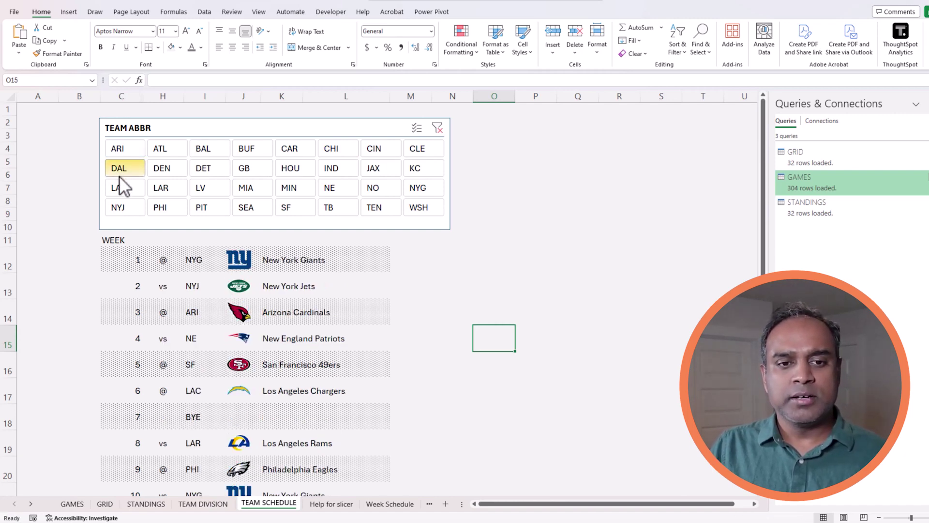
{"action": "left_click", "coordinate": [122, 187]}
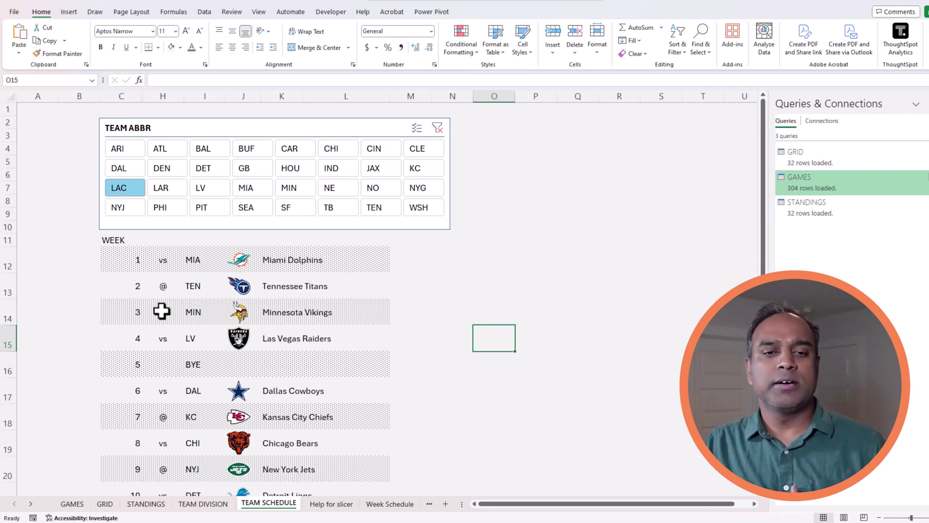
{"action": "scroll", "coordinate": [162, 311], "scroll_direction": "down", "scroll_amount": 6}
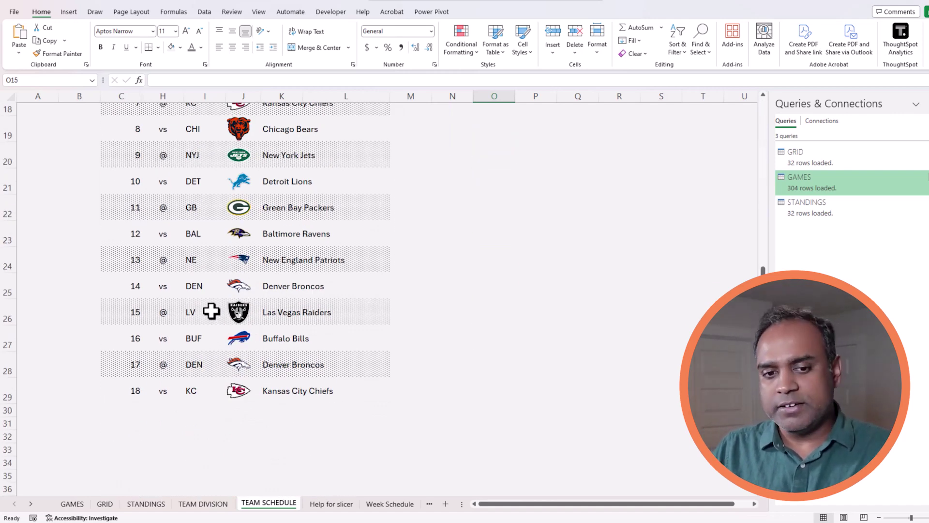
{"action": "scroll", "coordinate": [211, 311], "scroll_direction": "up", "scroll_amount": 4}
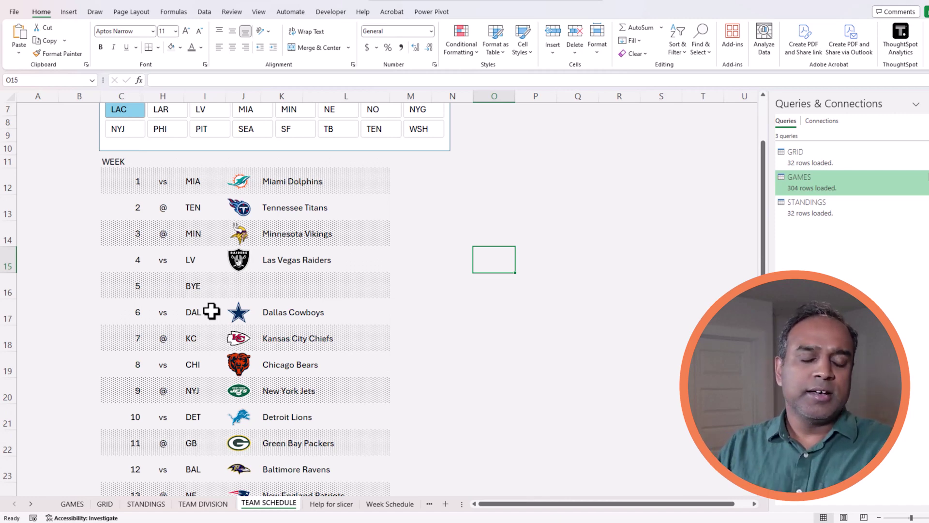
{"action": "scroll", "coordinate": [211, 311], "scroll_direction": "up", "scroll_amount": 1}
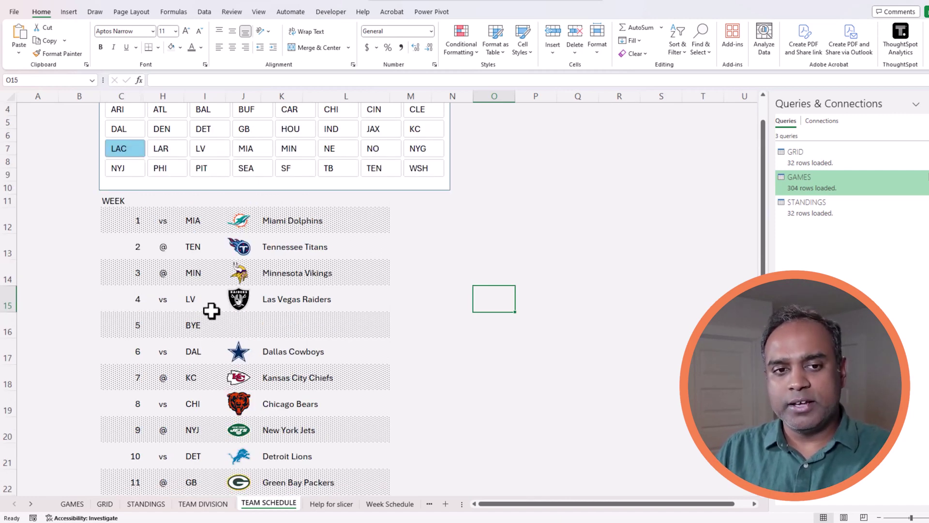
{"action": "scroll", "coordinate": [211, 311], "scroll_direction": "up", "scroll_amount": 1}
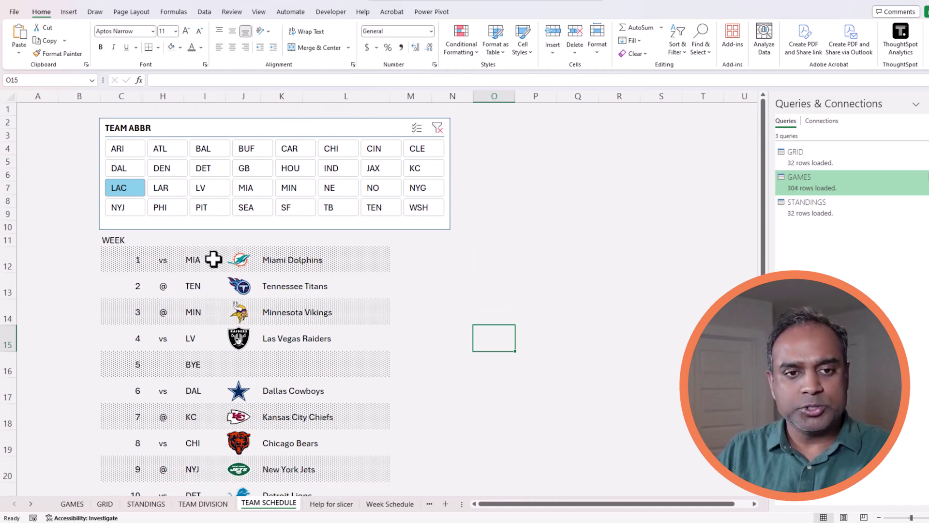
Try SEA, MIA, HOU and IND, ending on JAX's schedule.
{"action": "left_click", "coordinate": [244, 212]}
{"action": "left_click", "coordinate": [252, 191]}
{"action": "left_click", "coordinate": [293, 170]}
{"action": "left_click", "coordinate": [349, 164]}
{"action": "left_click", "coordinate": [375, 165]}
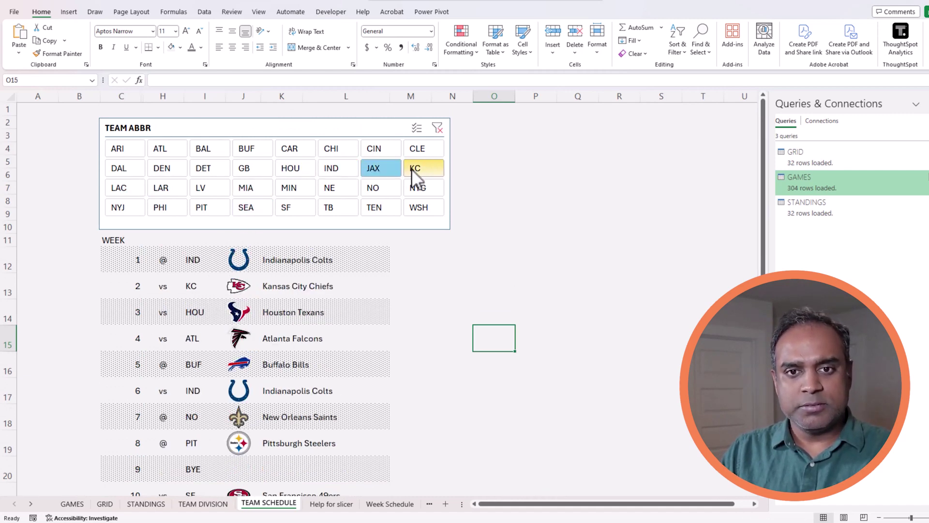